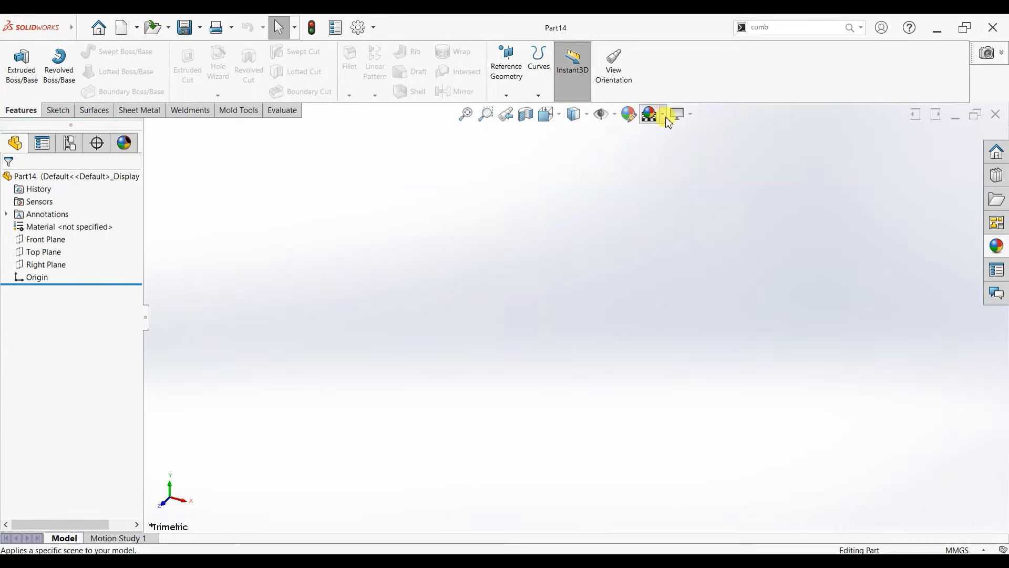
Change the viewport scene to a plain white background
click(665, 117)
click(664, 148)
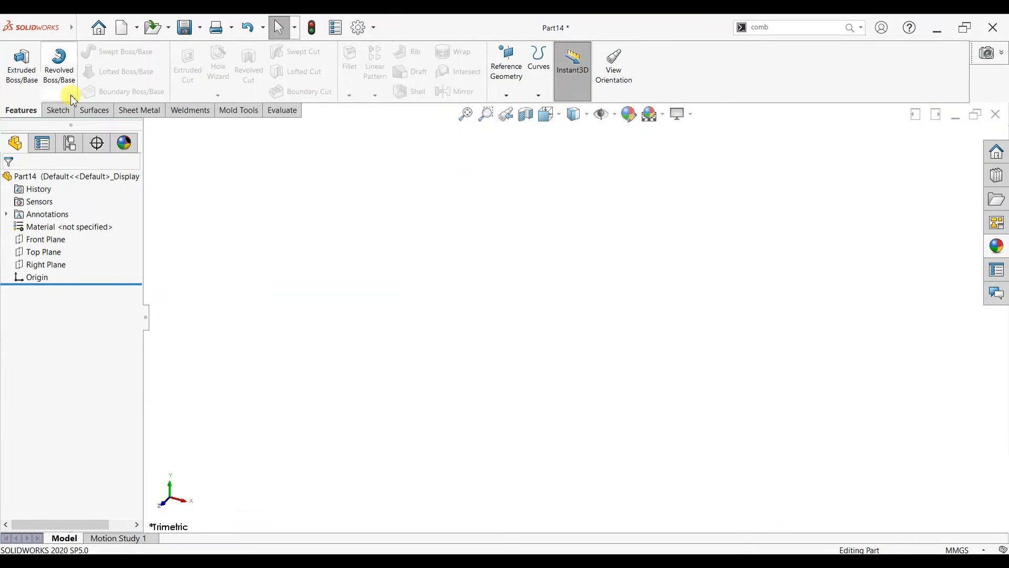
Sketch a center rectangle about 221 mm wide on the Top Plane, centred on the origin
click(61, 111)
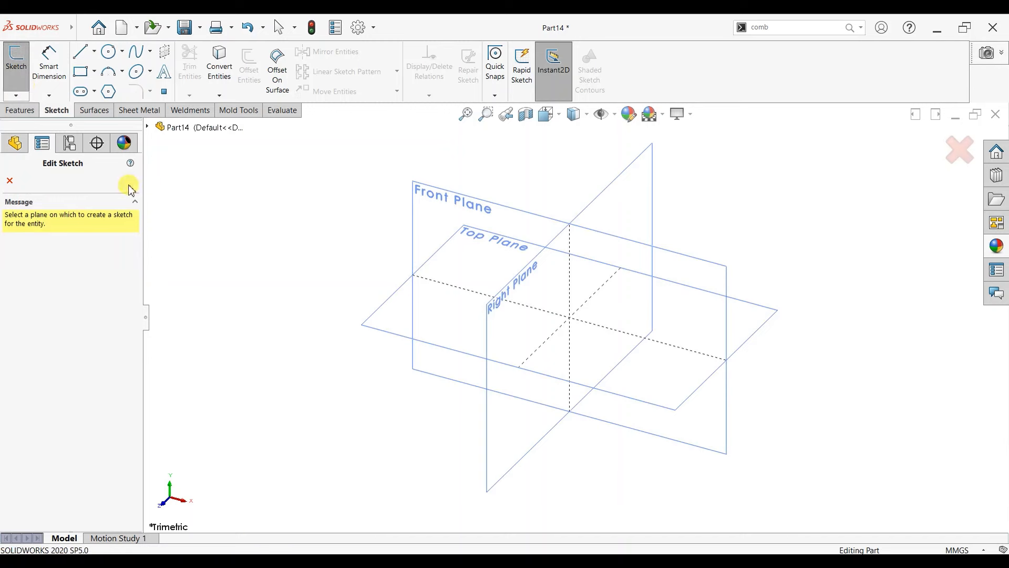
click(382, 305)
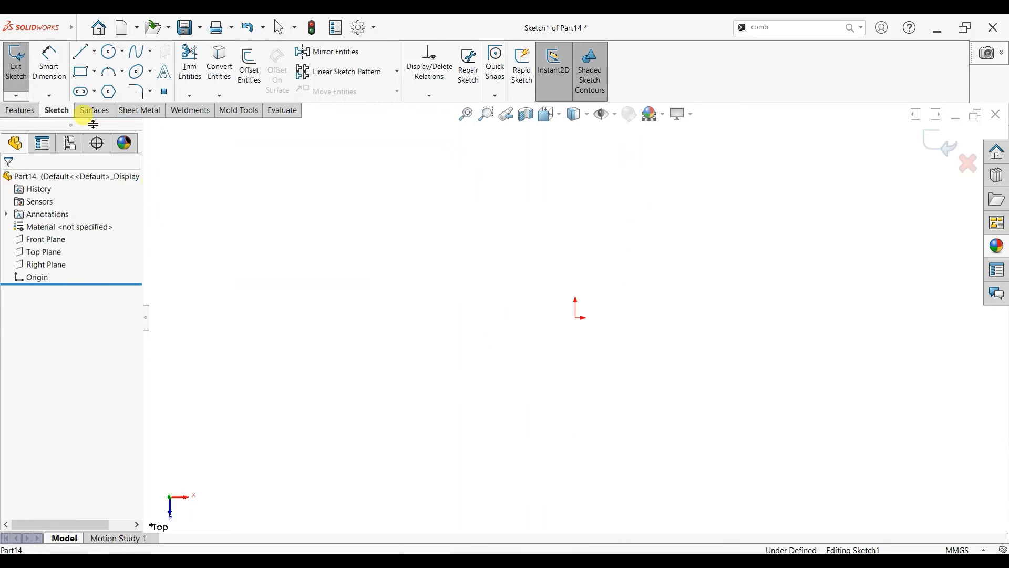
click(95, 74)
click(105, 101)
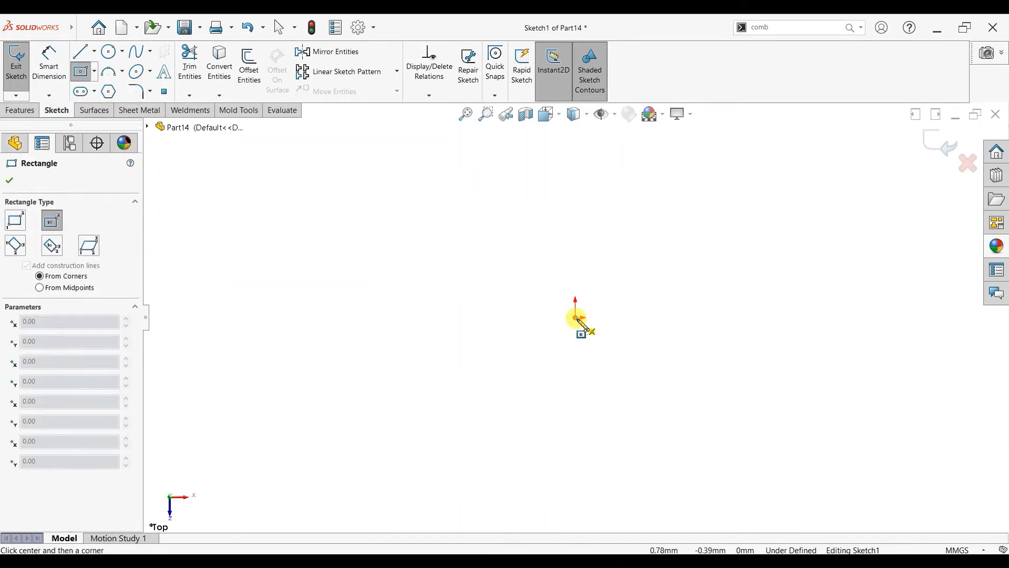
click(578, 318)
click(351, 411)
Dimension the rectangle's upper horizontal side to 120 mm with Smart Dimension
click(49, 68)
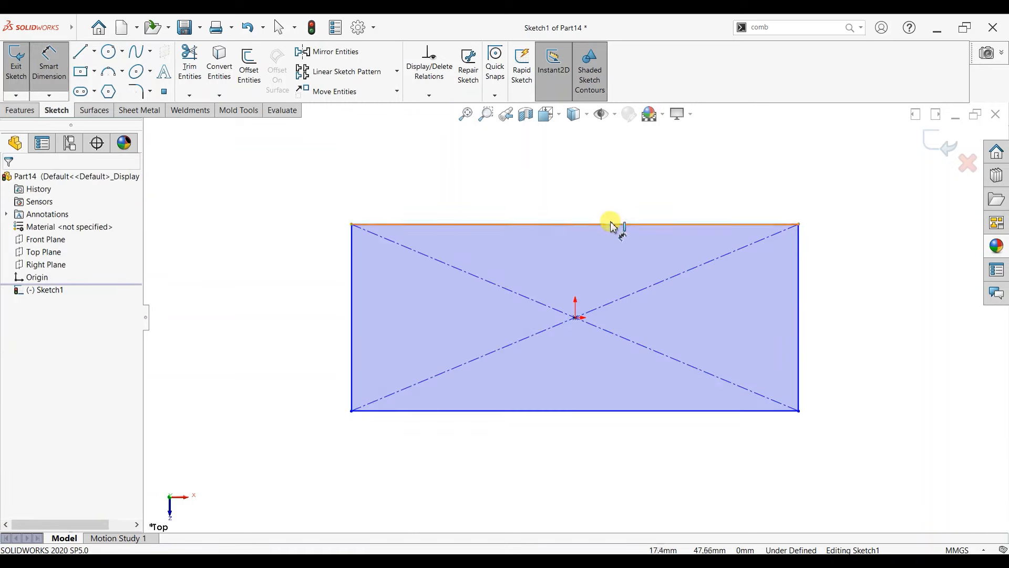
click(561, 225)
click(562, 199)
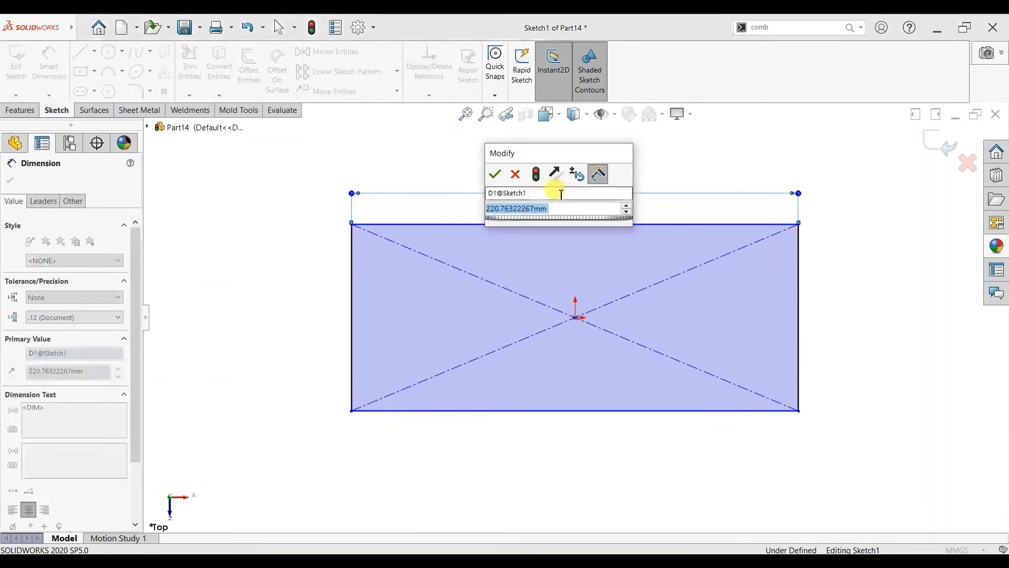
text(1)
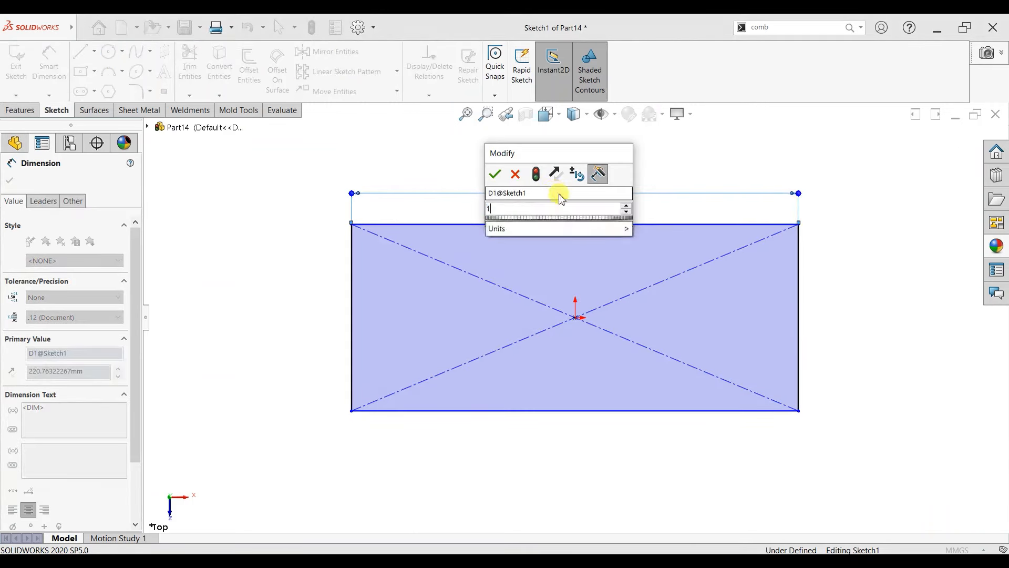
text(20)
key(Return)
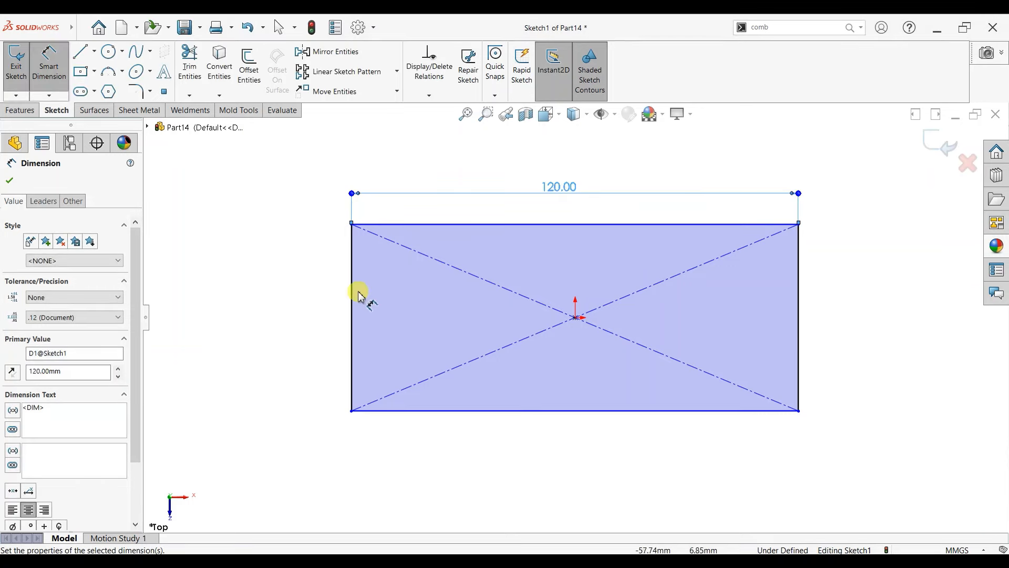
Dimension the rectangle's left vertical side to 60 mm and finish dimensioning
click(351, 292)
click(317, 302)
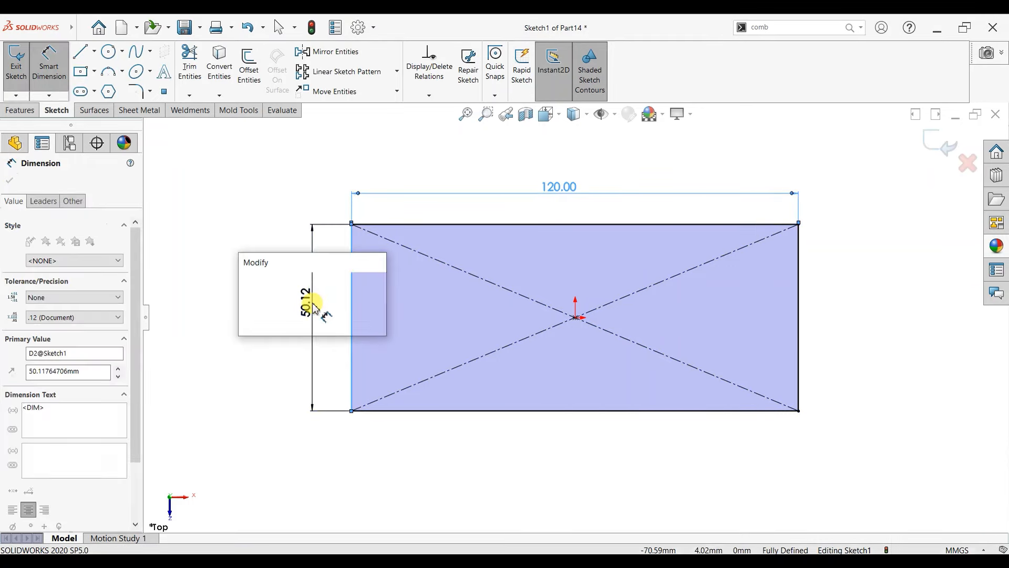
text(60)
key(Return)
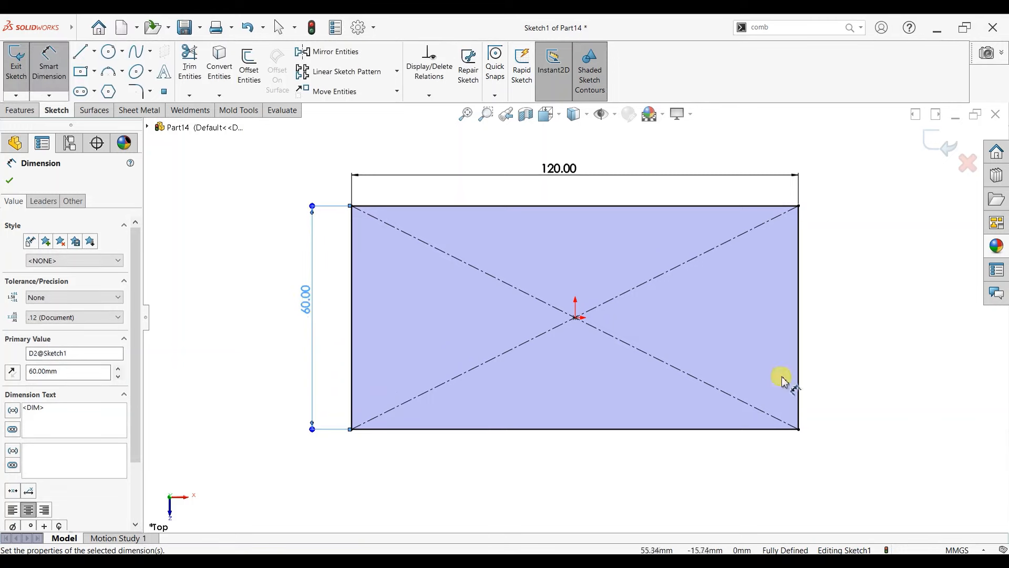
ctrl+middle_drag(782, 379, 704, 351)
click(9, 181)
Extrude the rectangle upward 12 mm as a blind boss to form the base plate
click(20, 110)
click(21, 63)
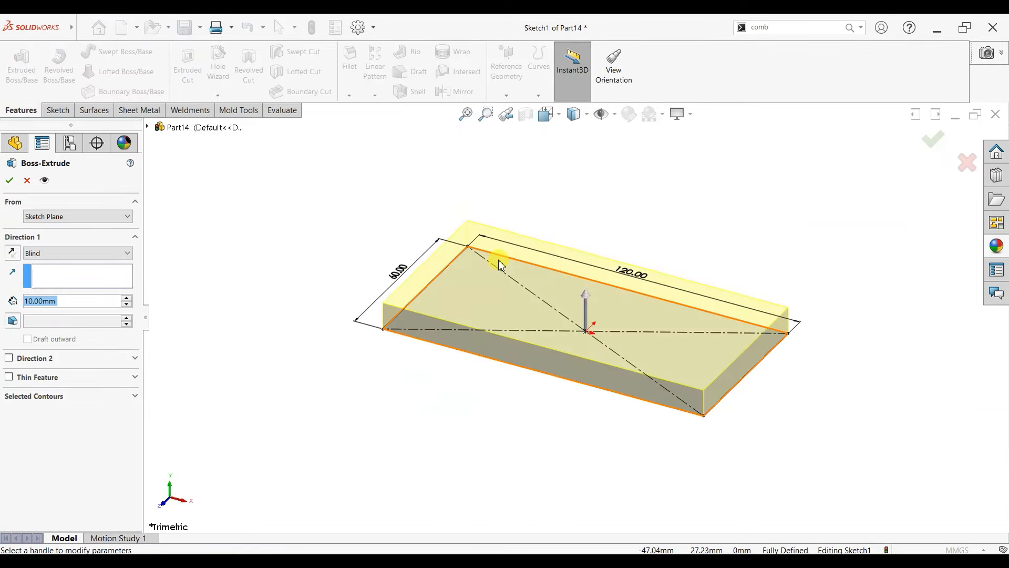
text(10)
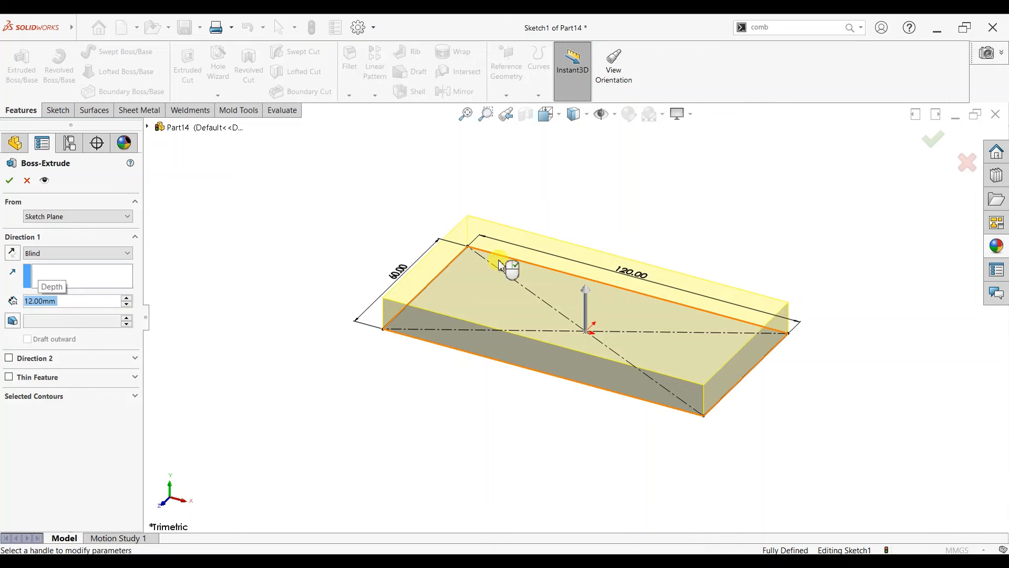
click(10, 180)
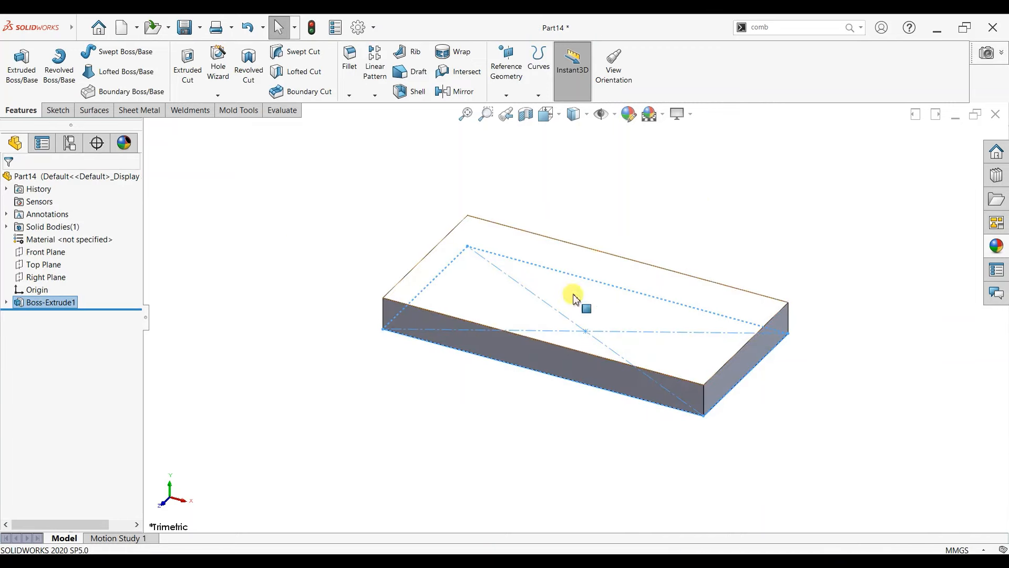
Start a sketch on the plate's long front side face, viewed straight on
click(552, 353)
click(591, 328)
key(ctrl+8)
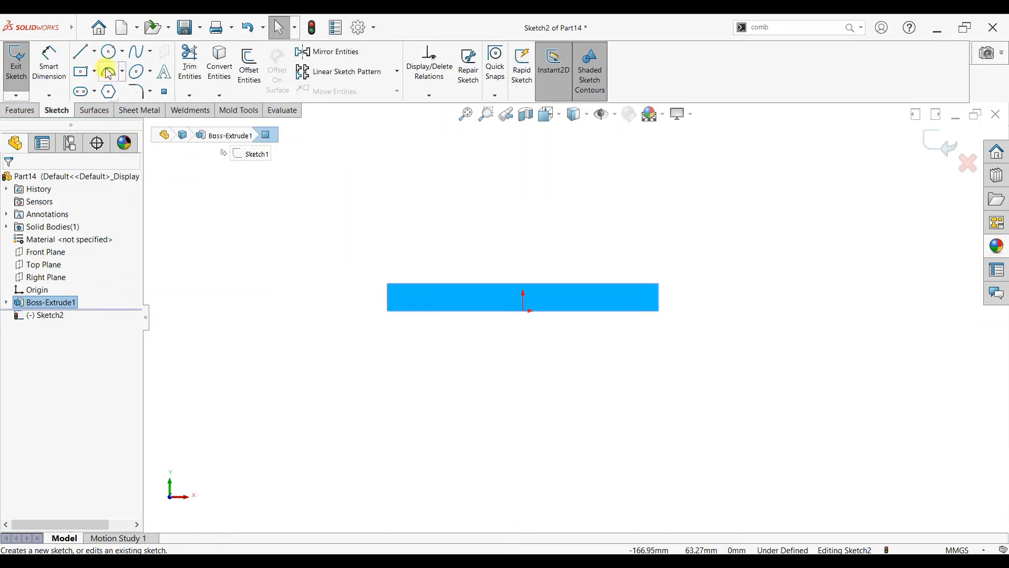
click(78, 53)
click(387, 310)
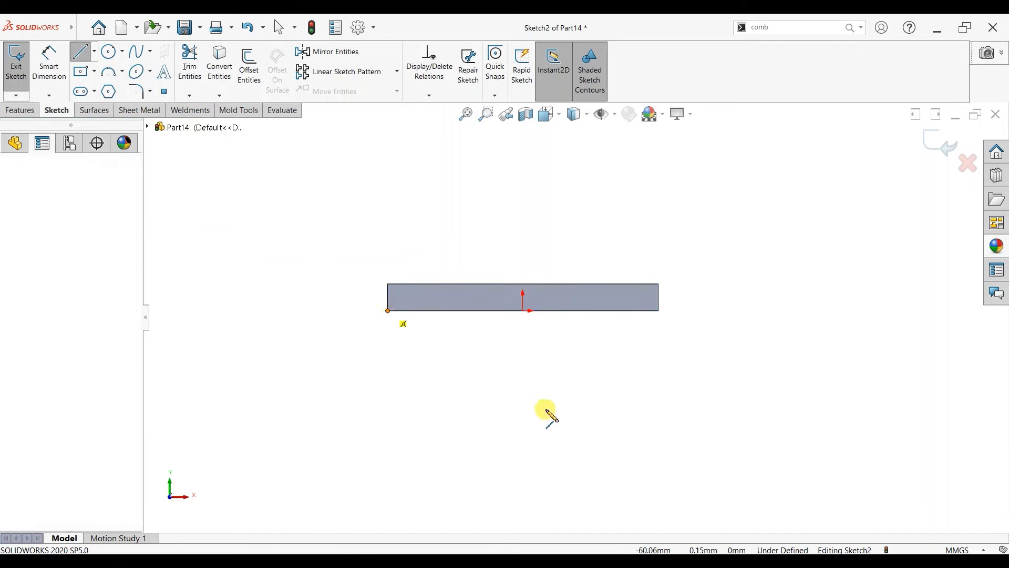
key(Escape)
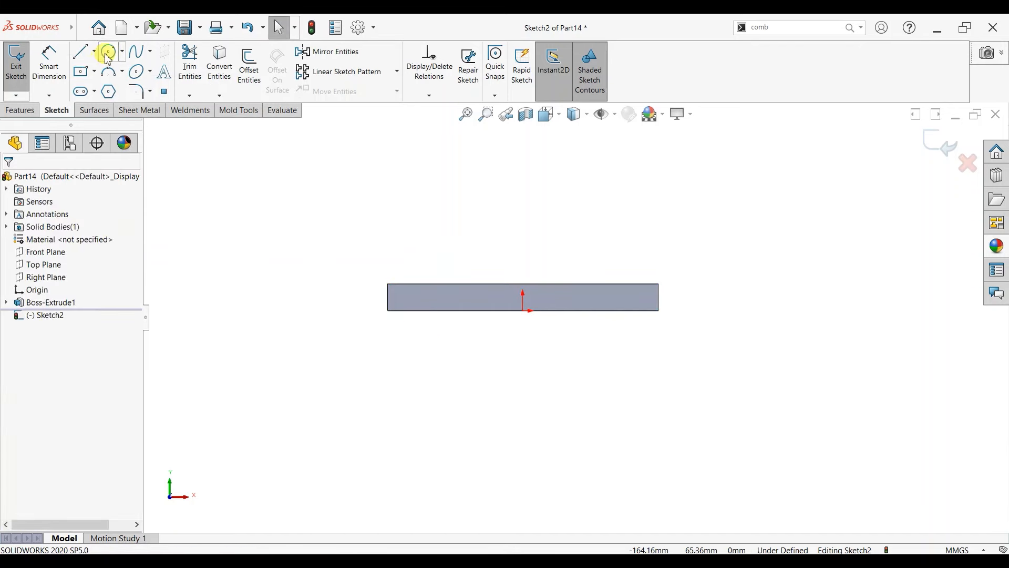
Sketch a circle about 34 mm in diameter below the right half of the plate
click(109, 51)
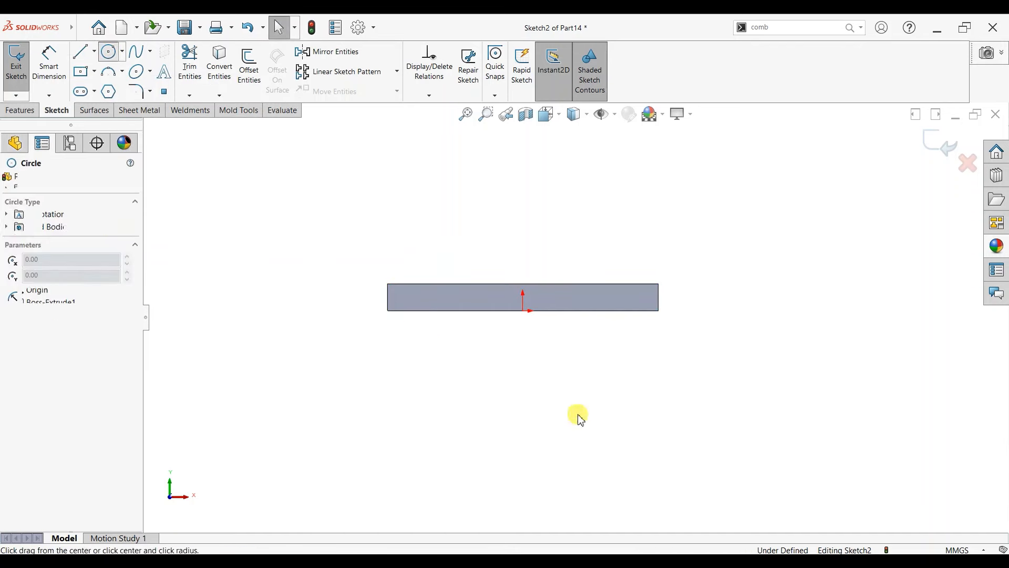
click(606, 371)
click(618, 409)
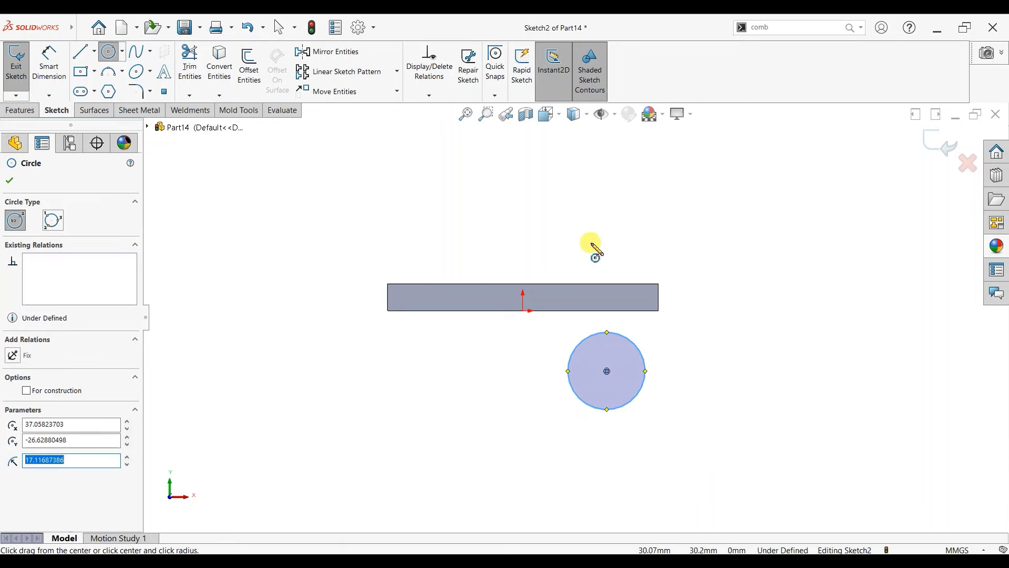
key(Escape)
Dimension the vertical distance from the plate's bottom edge to the circle's center to 30 mm
click(48, 63)
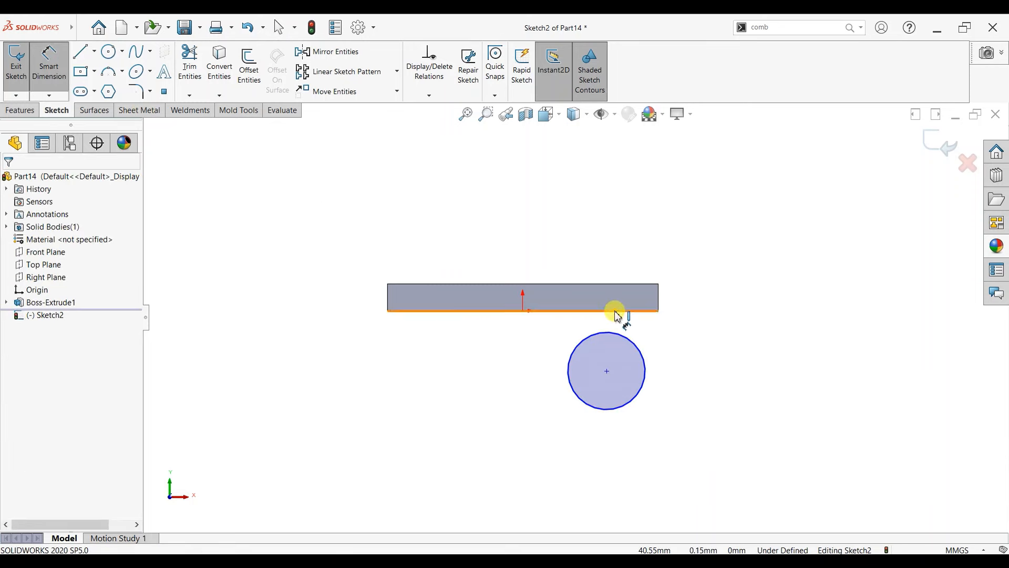
click(618, 315)
click(623, 336)
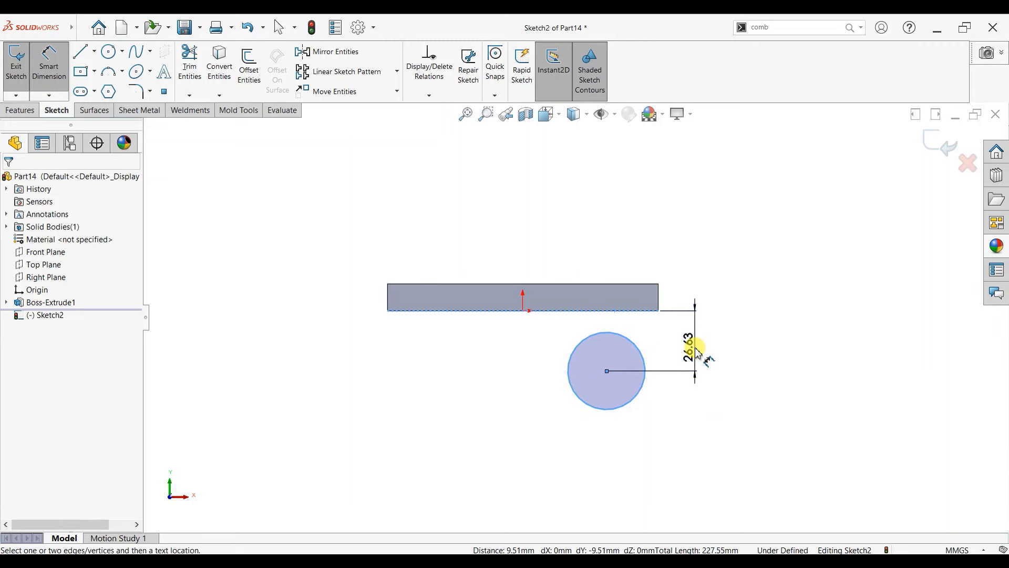
click(698, 351)
text(30)
key(Return)
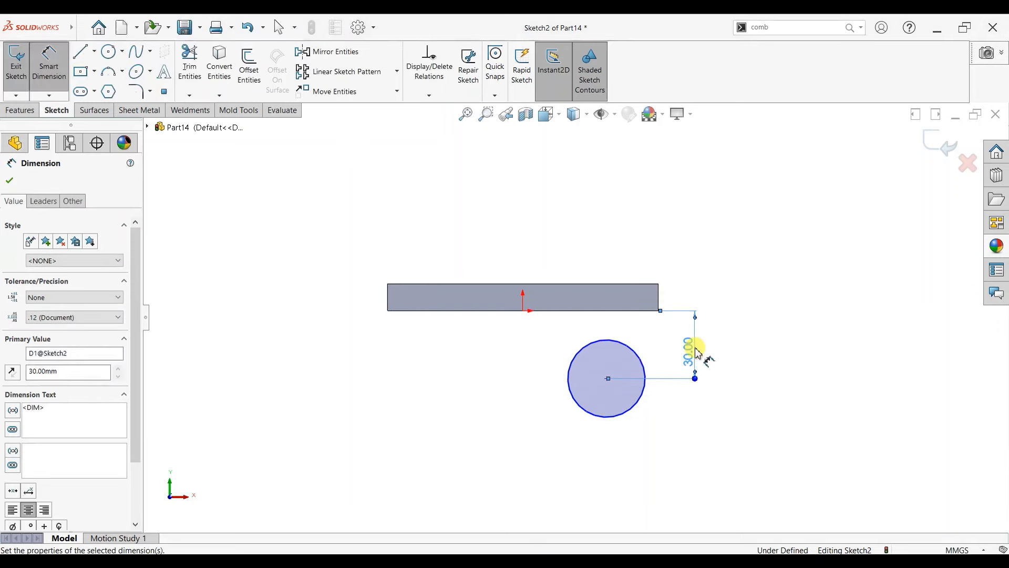
Dimension the circle's diameter to 25 mm
click(646, 398)
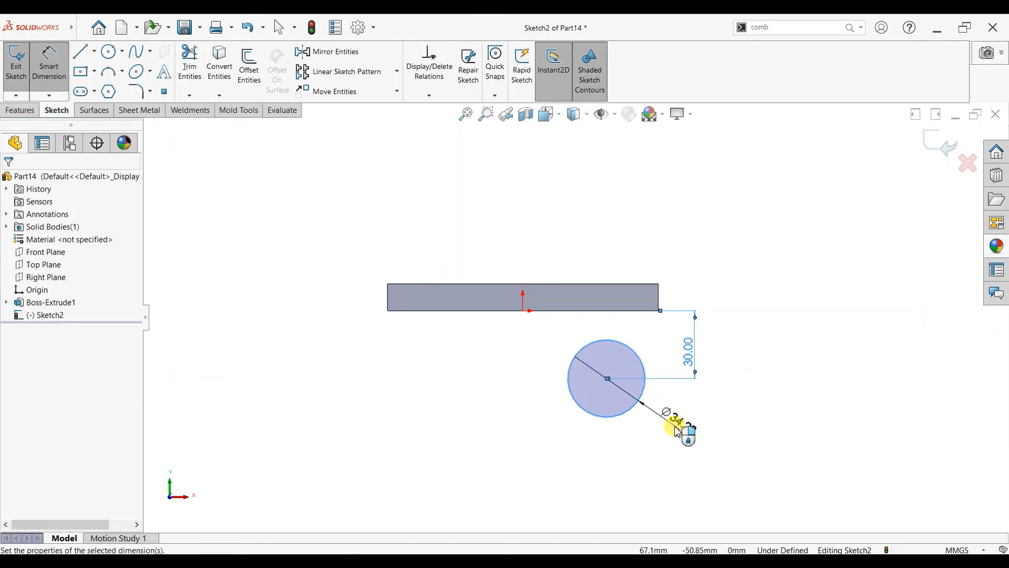
click(677, 431)
text(25)
key(Return)
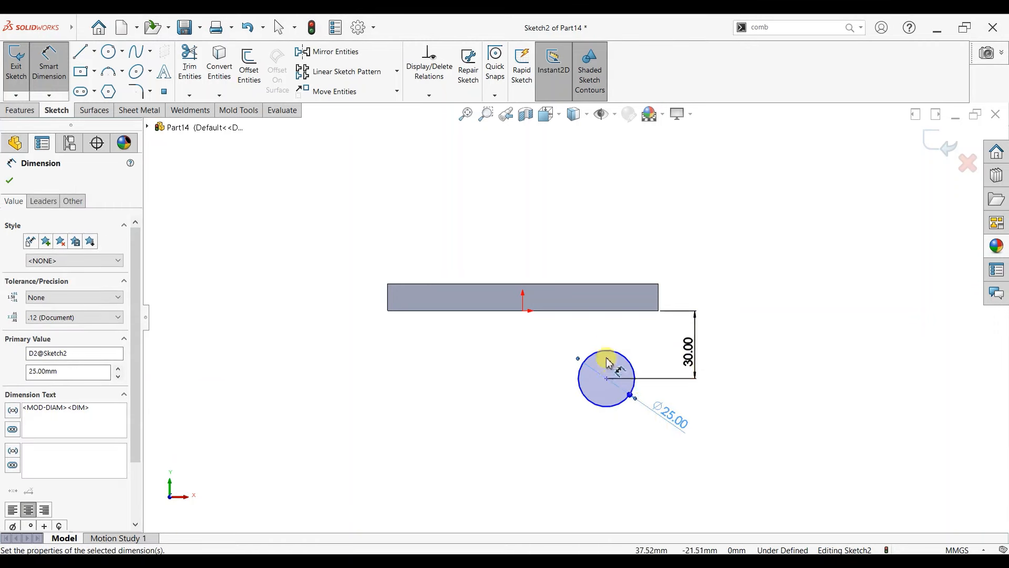
Dimension the horizontal distance from the circle's center to the plate's right end to 20 mm and finish dimensioning
click(604, 353)
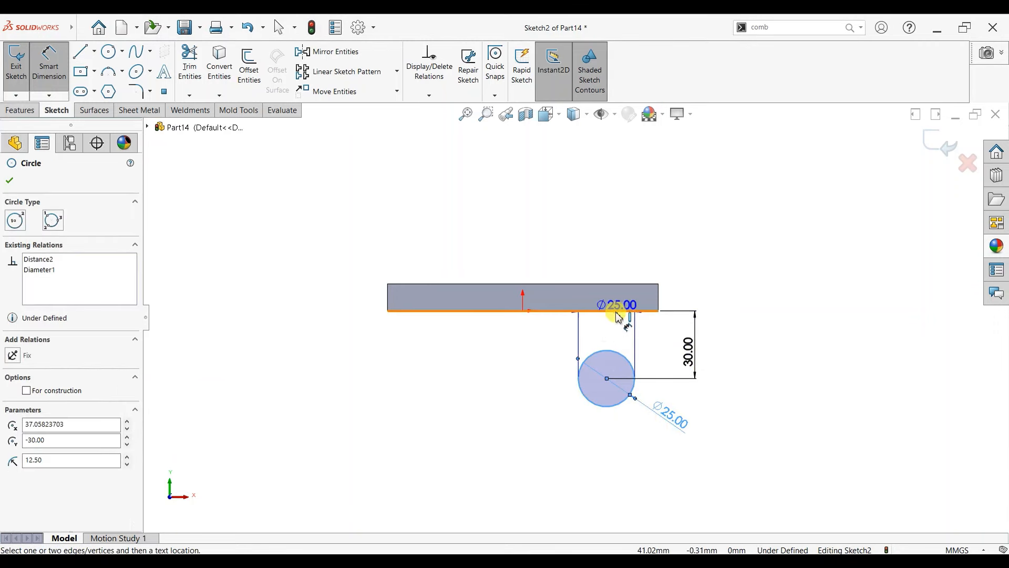
click(658, 300)
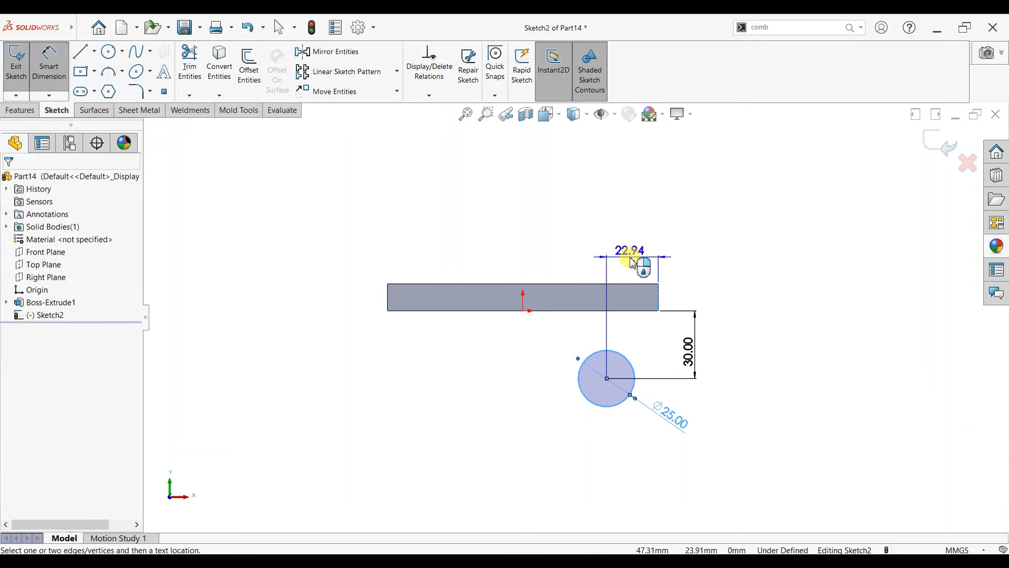
click(632, 263)
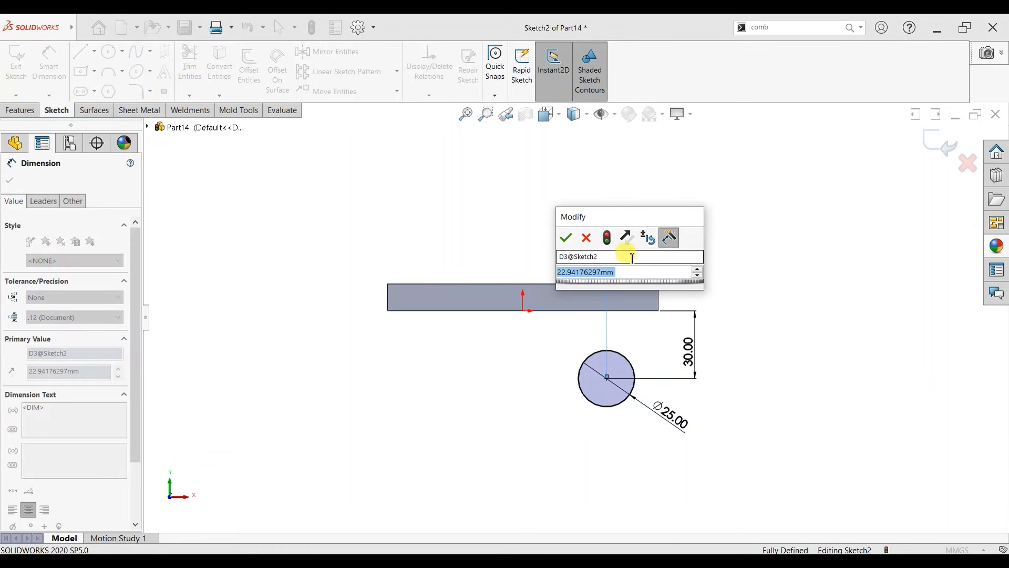
text(20)
key(Return)
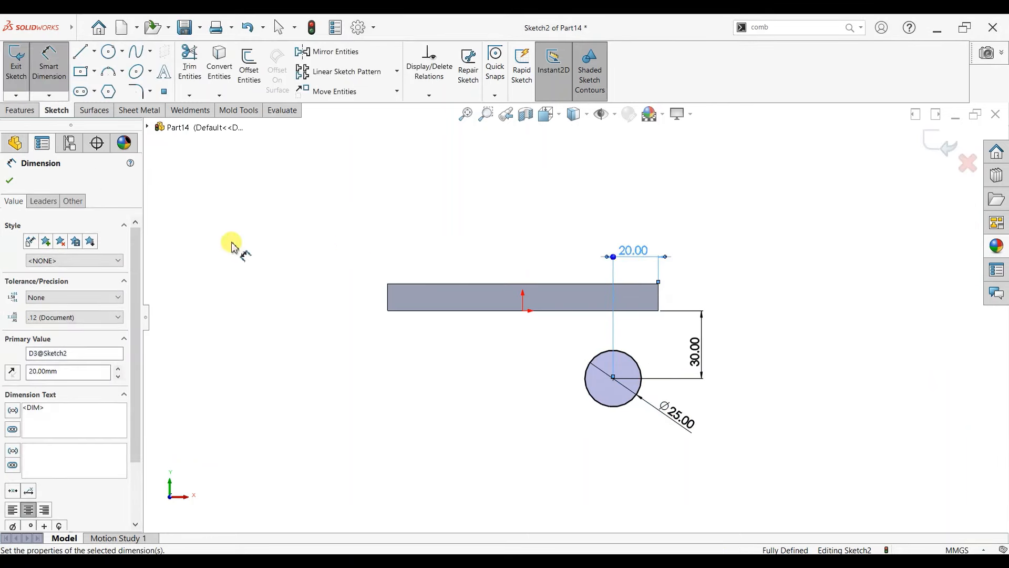
click(9, 182)
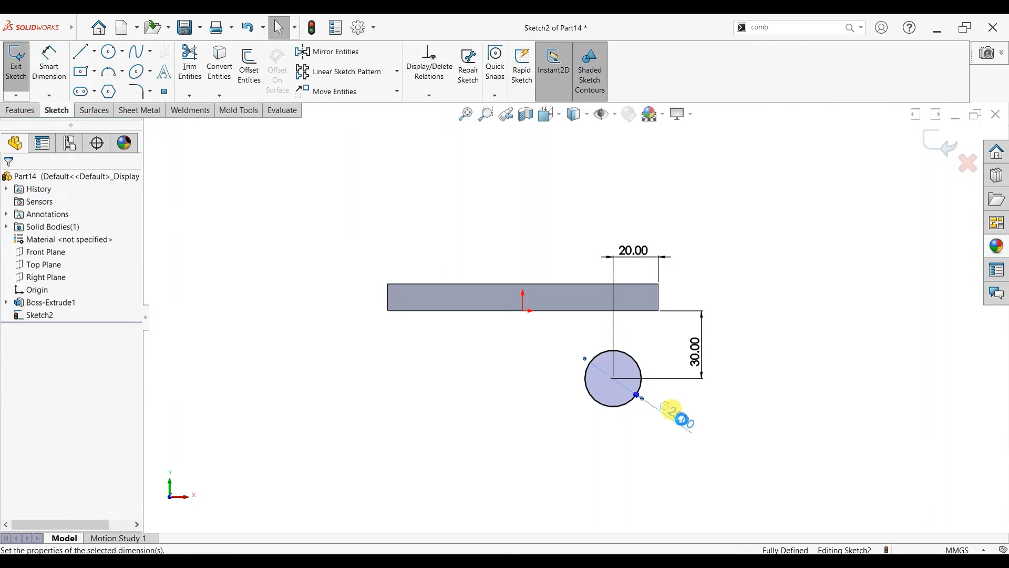
Change the circle's diameter to 30 mm
double_click(681, 418)
text(30)
key(Return)
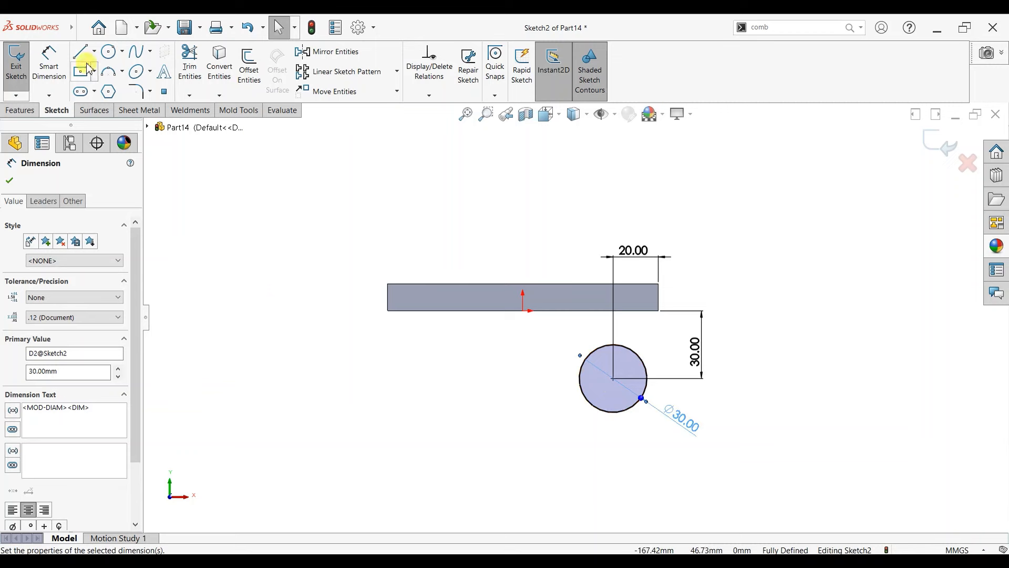
Sketch a slanted line from the plate's lower-left corner to the lower-left side of the circle
click(87, 59)
click(388, 310)
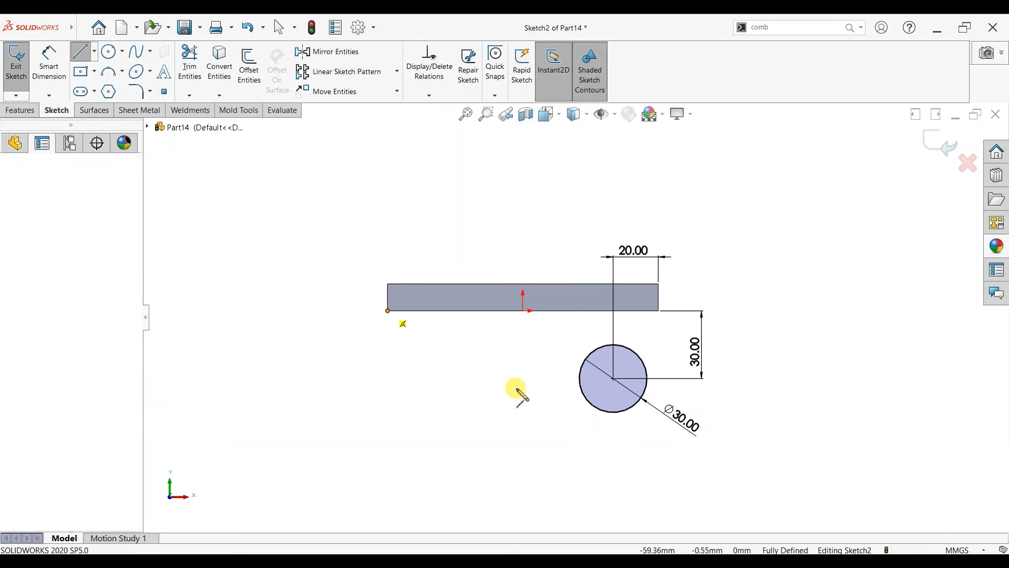
click(583, 394)
key(Escape)
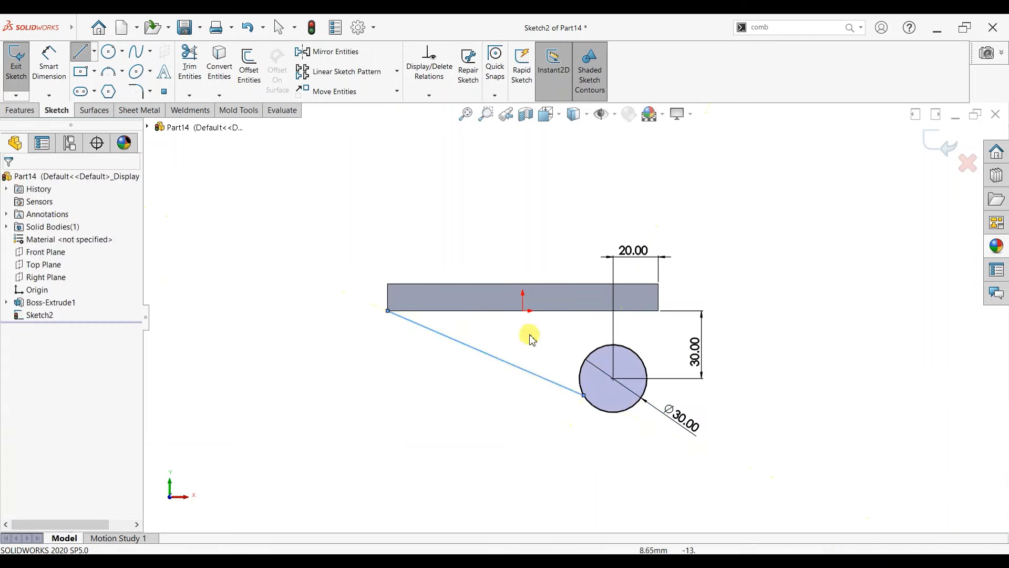
Sketch a line about 25 mm long from the plate's lower-right corner to the right side of the circle
click(79, 59)
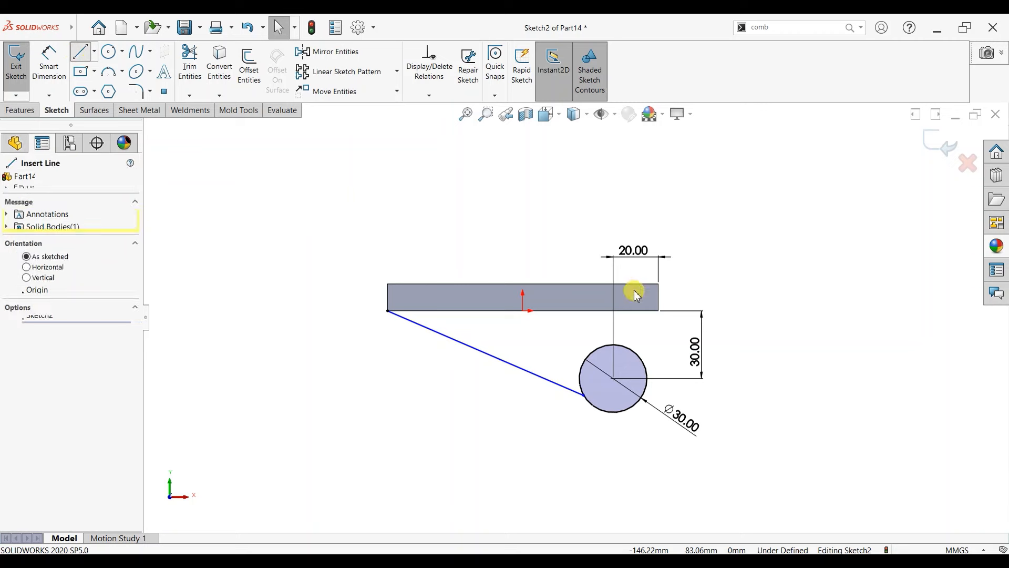
click(659, 311)
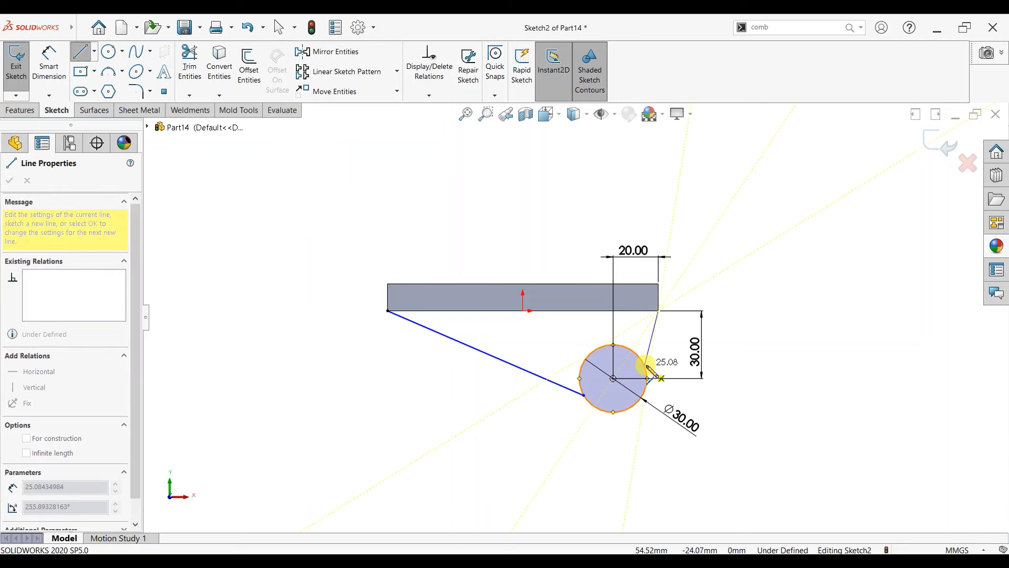
double_click(645, 365)
key(Escape)
Close the profile with a line along the plate's bottom edge, joining its lower-left and lower-right corners
click(81, 51)
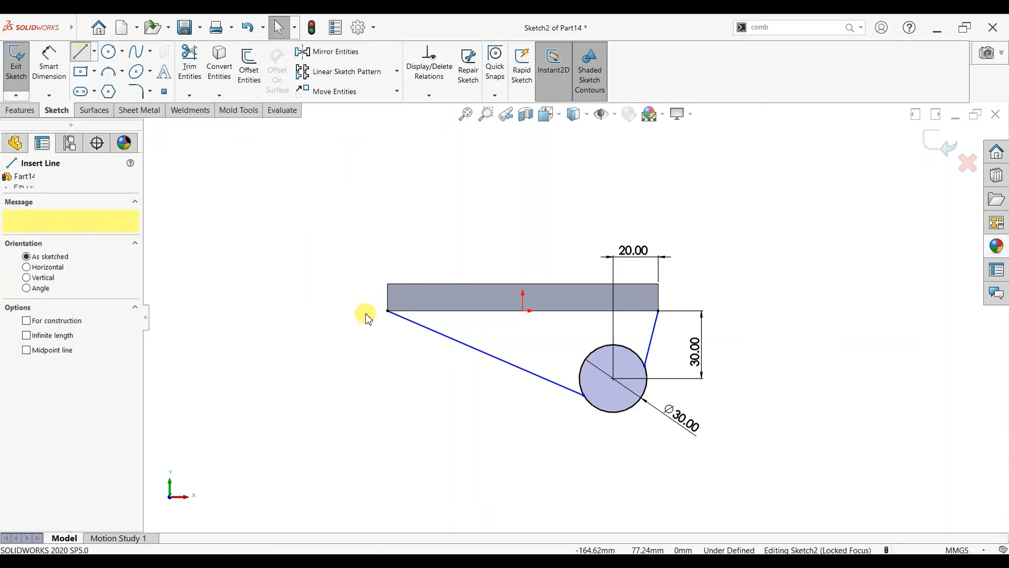
drag(387, 311, 658, 314)
click(658, 311)
right_click(674, 274)
click(678, 279)
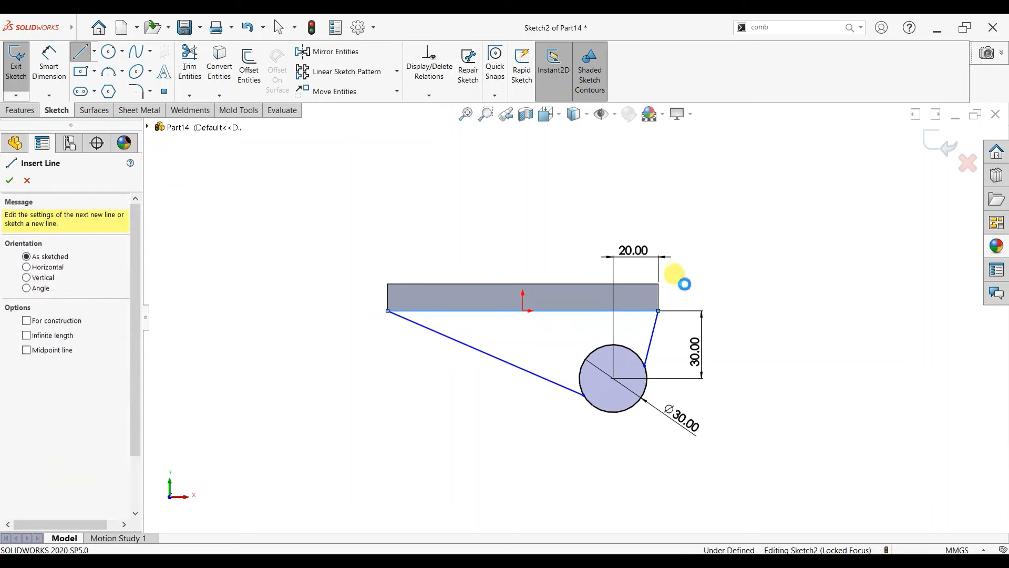
Make the long slanted line from the plate's lower-left corner tangent to the 30 mm circle
scroll(675, 288, down, 1)
click(545, 414)
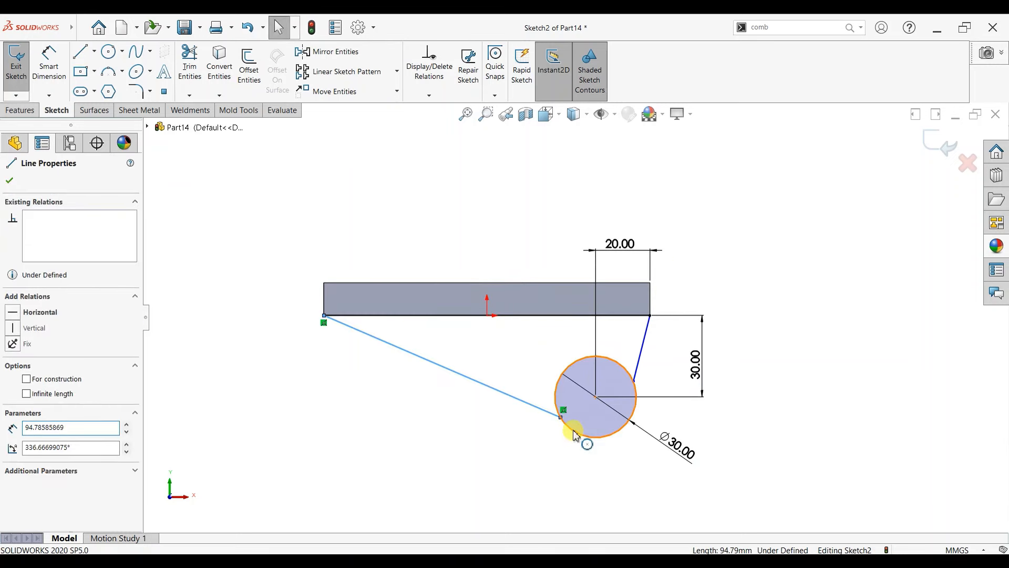
ctrl+click(574, 434)
click(610, 385)
click(11, 180)
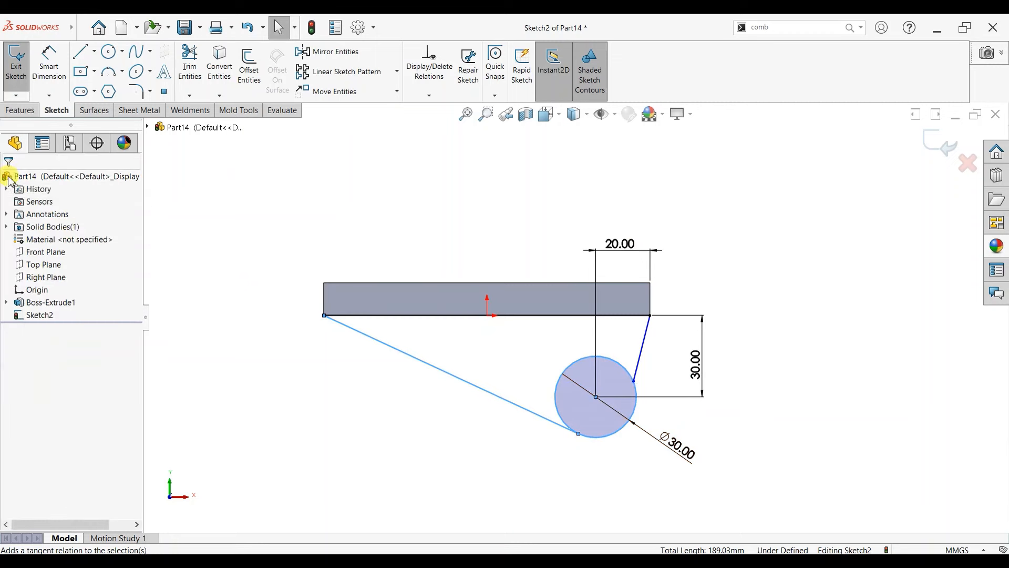
Make the short line from the plate's lower-right corner tangent to the 30 mm circle
click(640, 338)
click(639, 370)
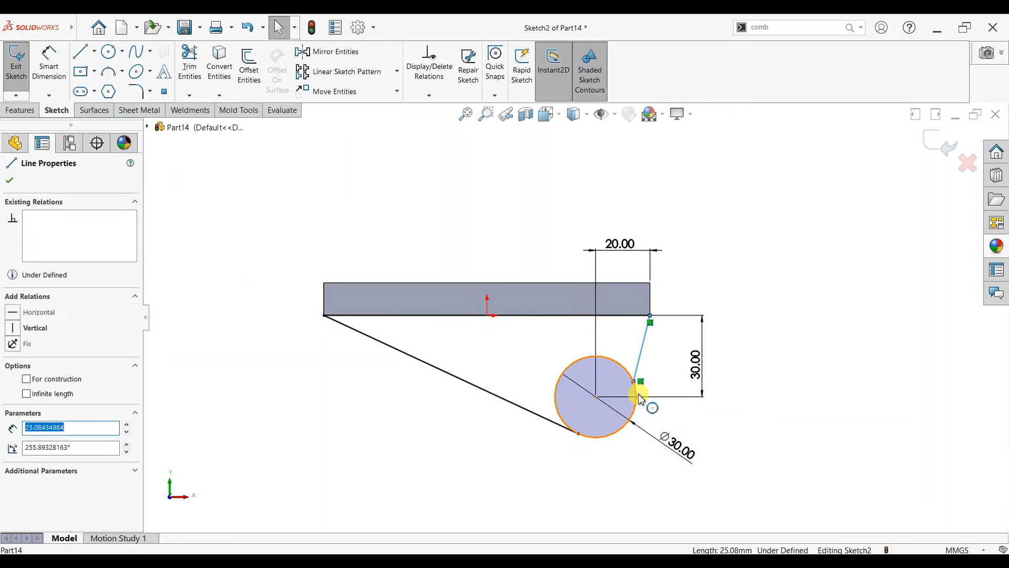
ctrl+click(640, 398)
click(663, 347)
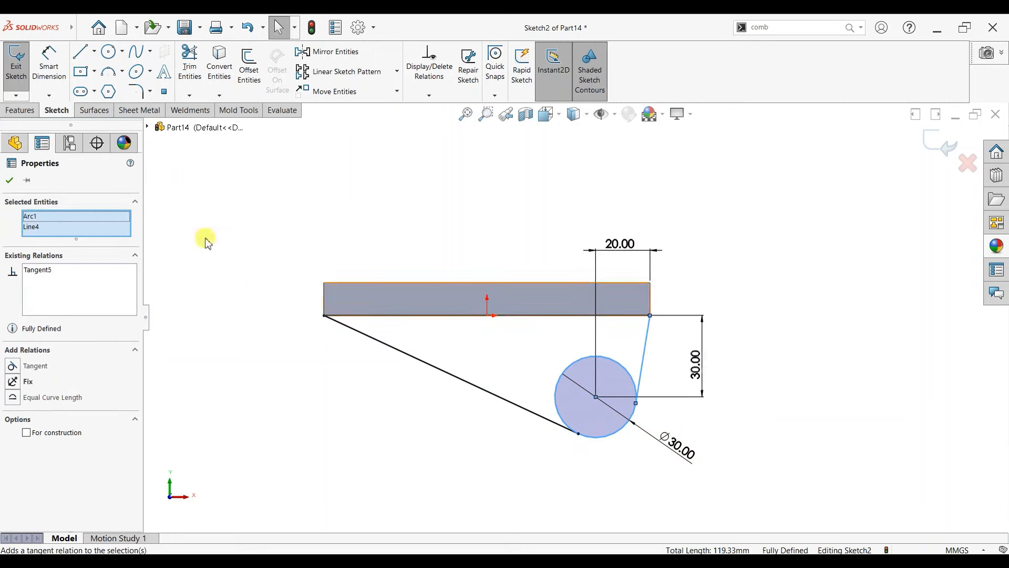
click(12, 182)
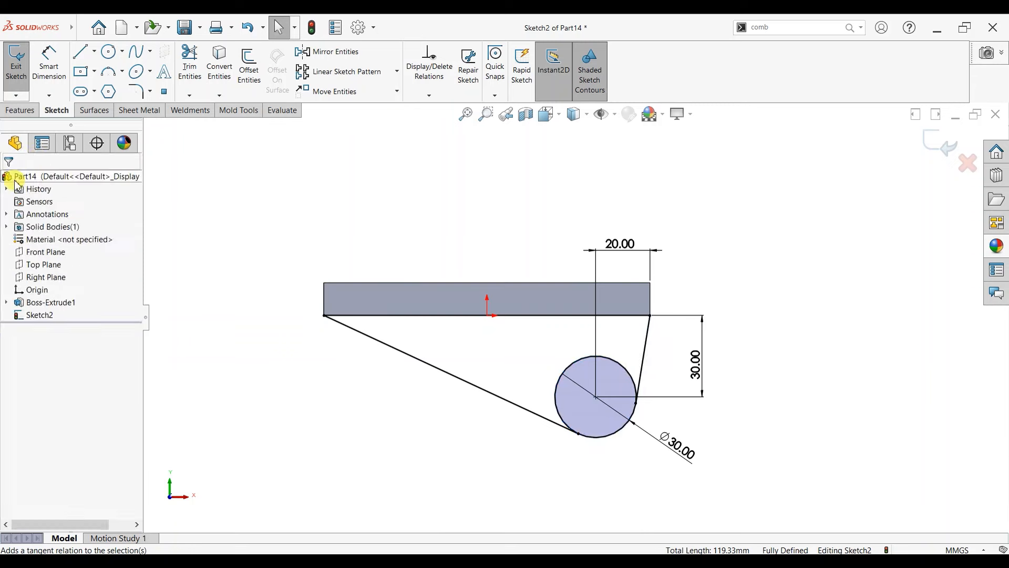
Sketch a circle concentric with the 30 mm circle and set its diameter to 15 mm
click(115, 57)
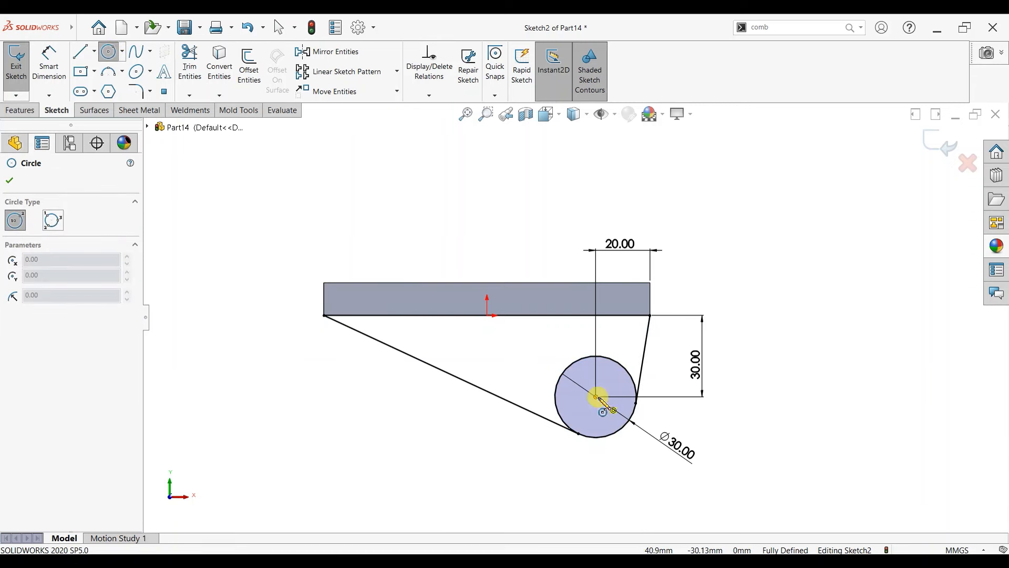
drag(599, 402, 609, 413)
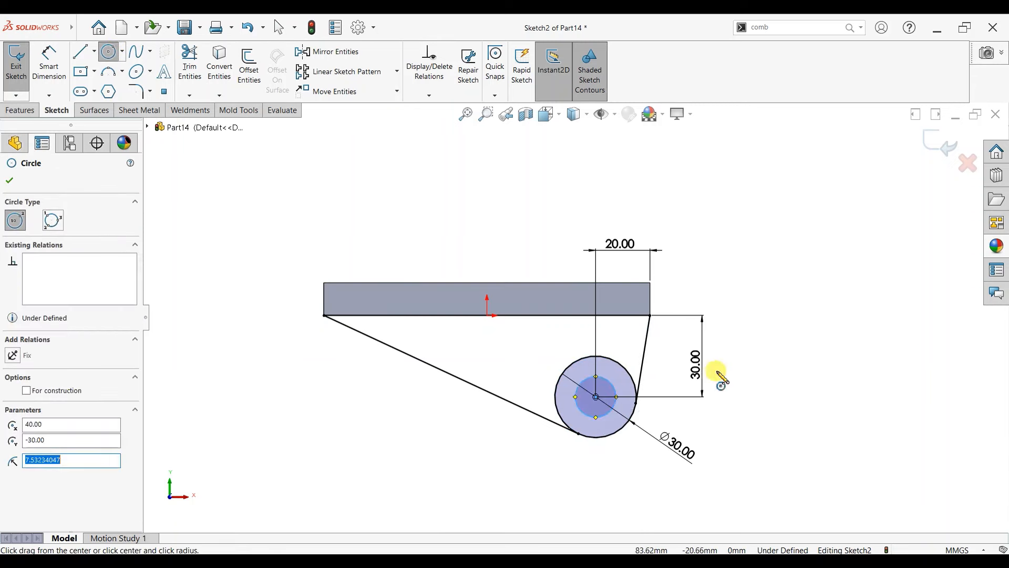
click(66, 90)
click(582, 415)
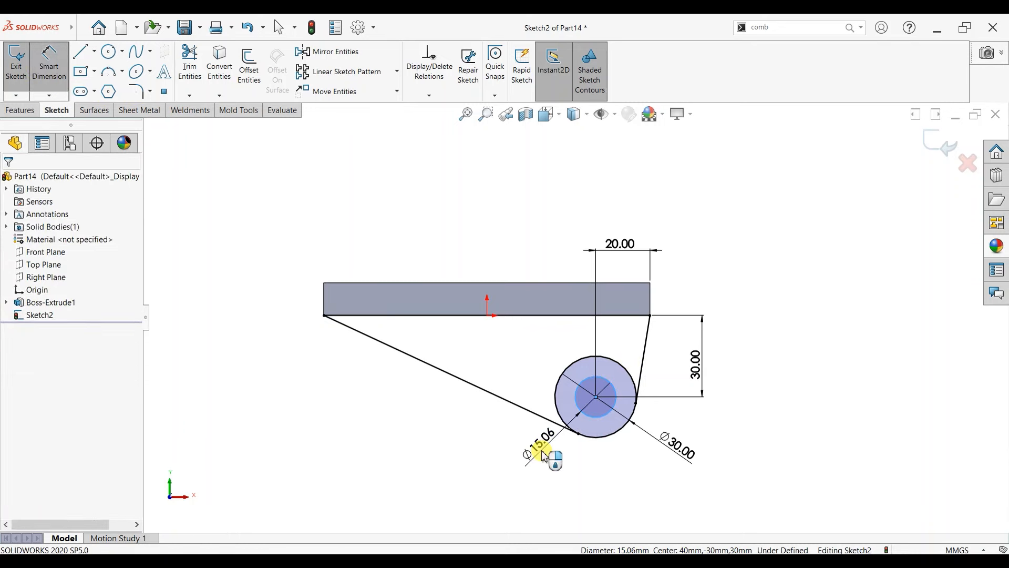
click(543, 457)
text(15)
key(Return)
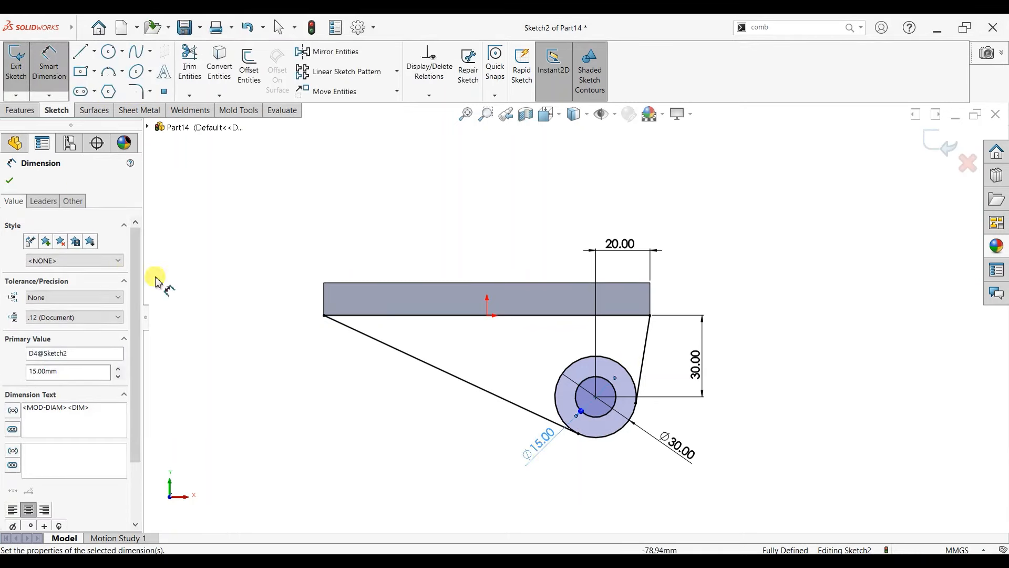
click(16, 181)
Extrude only the profile region between the plate's bottom edge and the 30 mm circle, 12 mm deep in the reversed direction beneath the plate
click(19, 110)
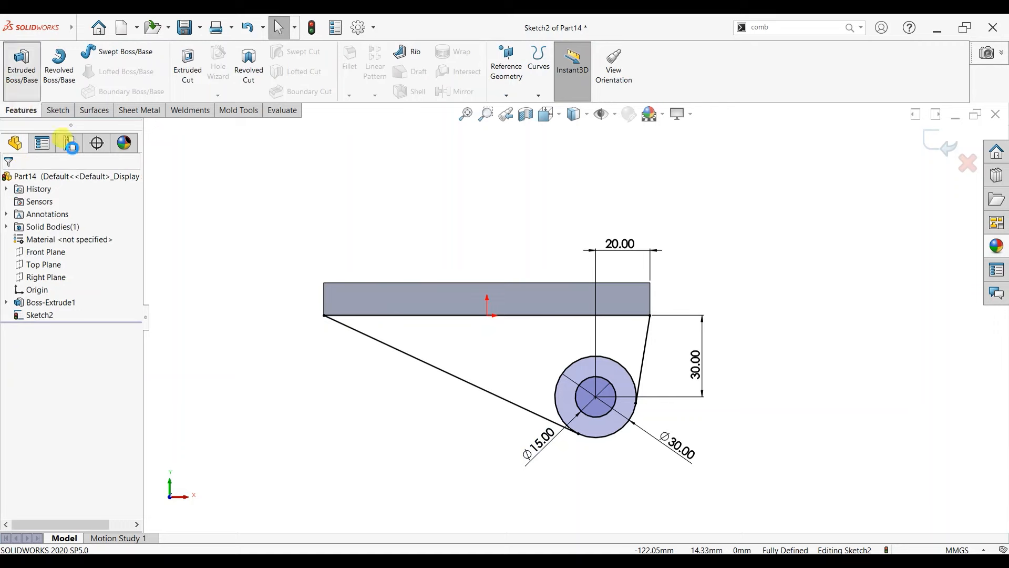
click(650, 291)
scroll(660, 300, up, 1)
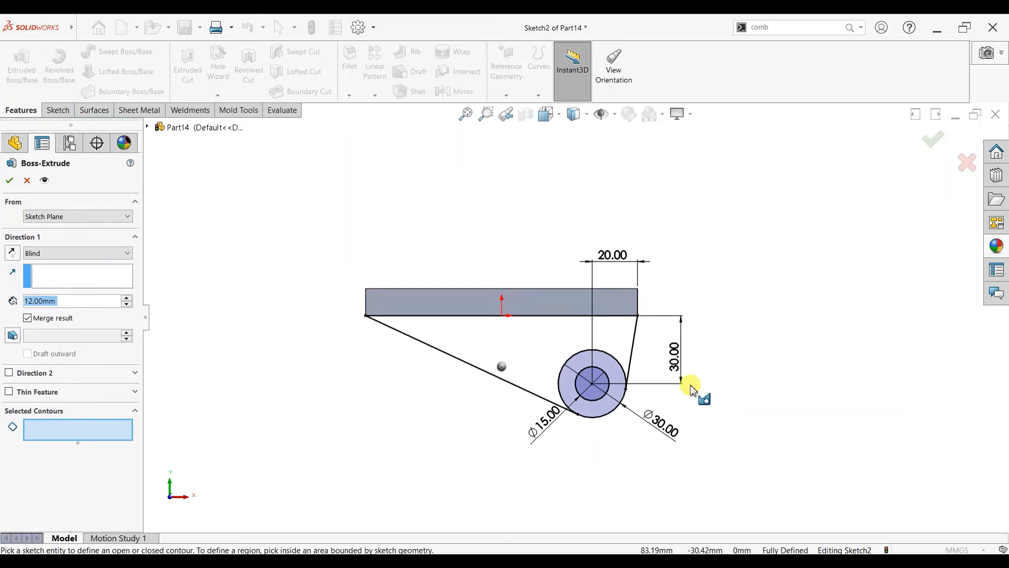
mouse_move(692, 385)
middle_down()
mouse_move(646, 388)
mouse_move(617, 405)
middle_up()
click(423, 349)
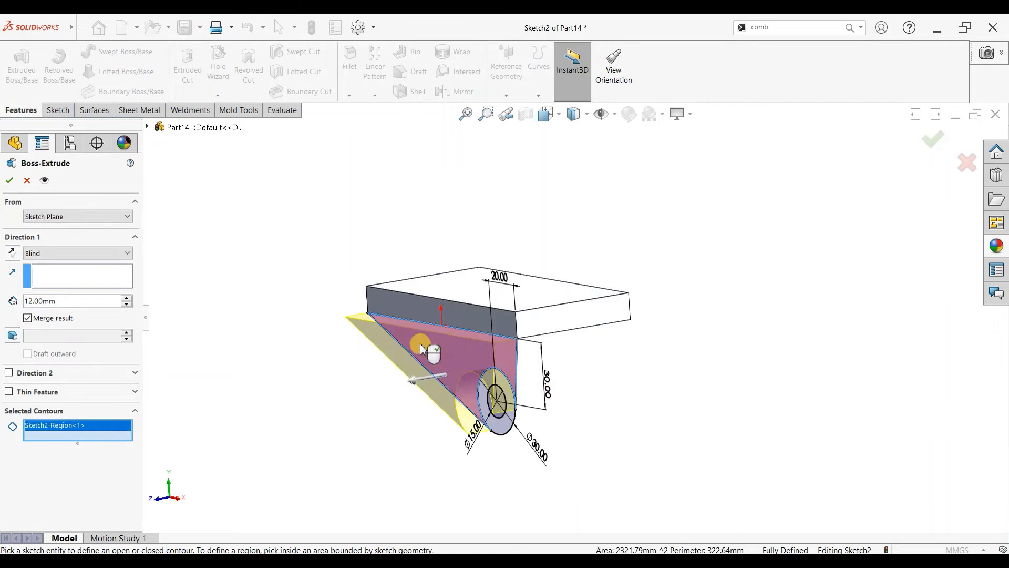
click(14, 252)
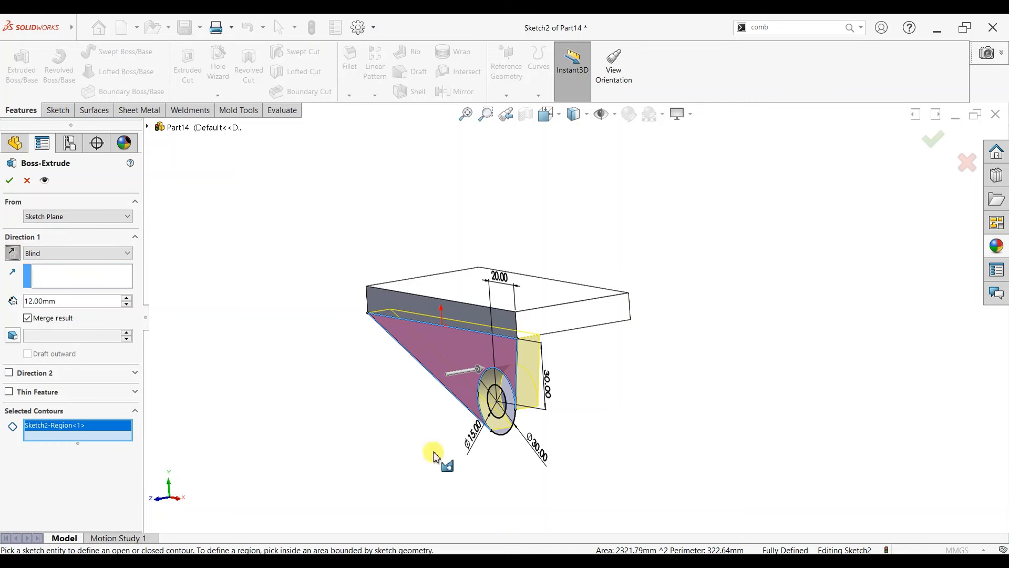
scroll(582, 418, down, 2)
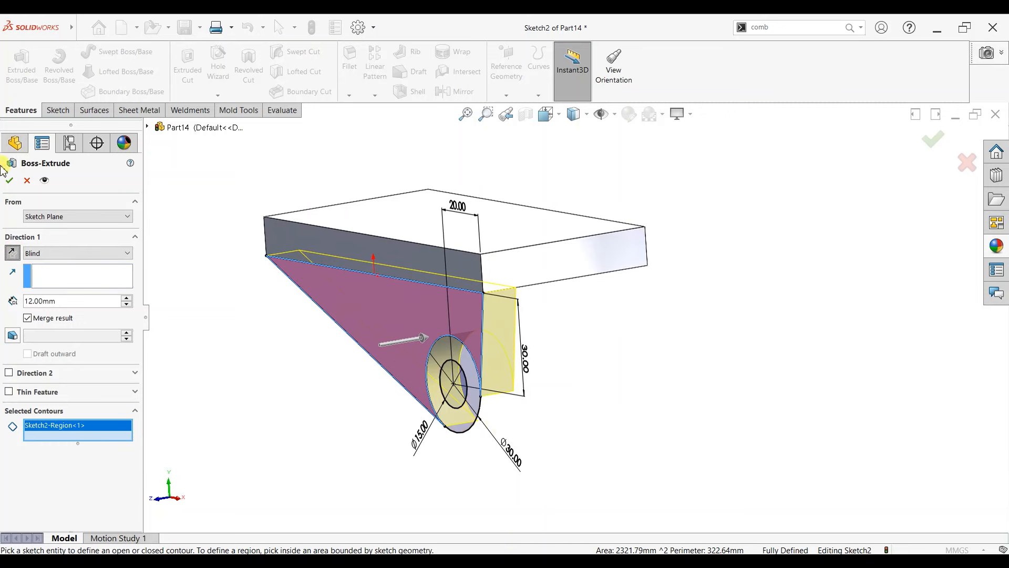
click(11, 182)
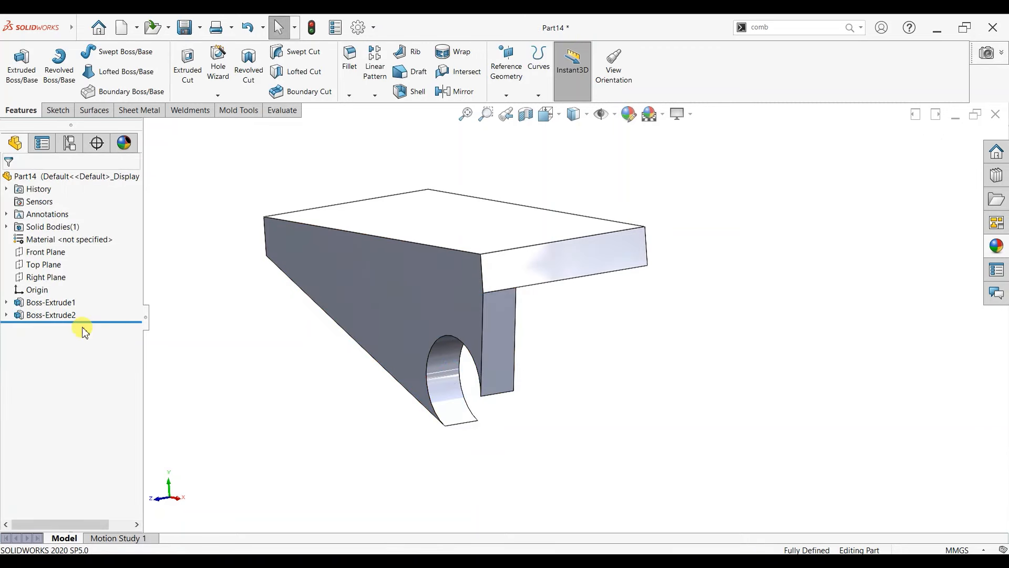
Reuse the profile sketch for a boss extrusion of the ring between the 15 and 30 mm circles, 5 mm outward from the side face
click(6, 315)
click(48, 327)
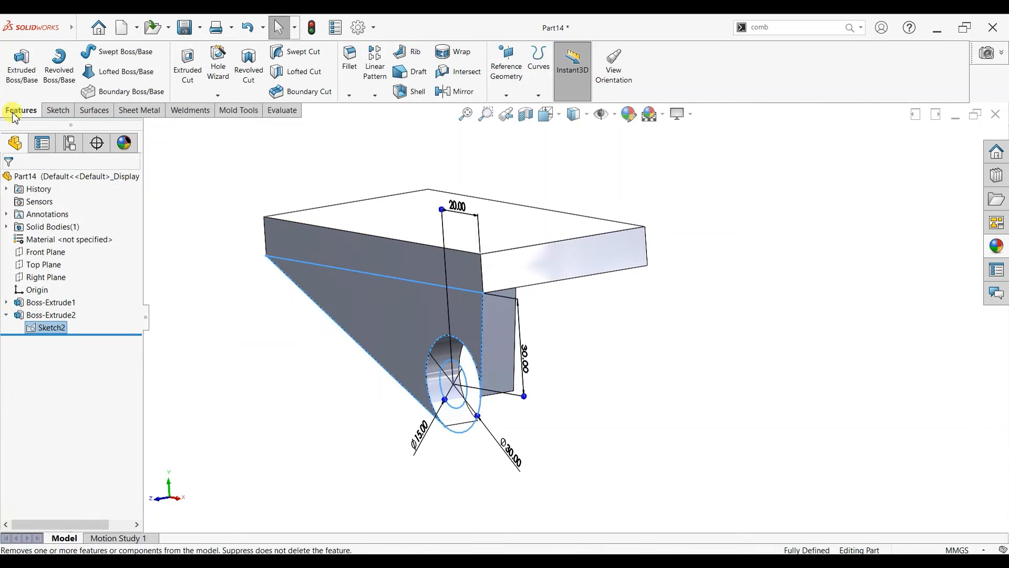
click(22, 81)
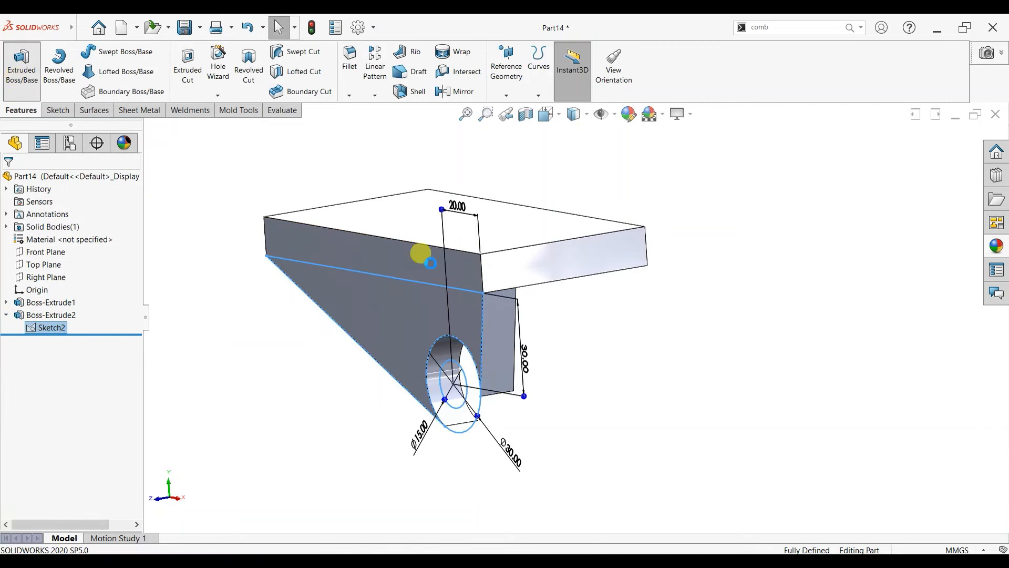
click(444, 359)
middle_drag(444, 359, 210, 372)
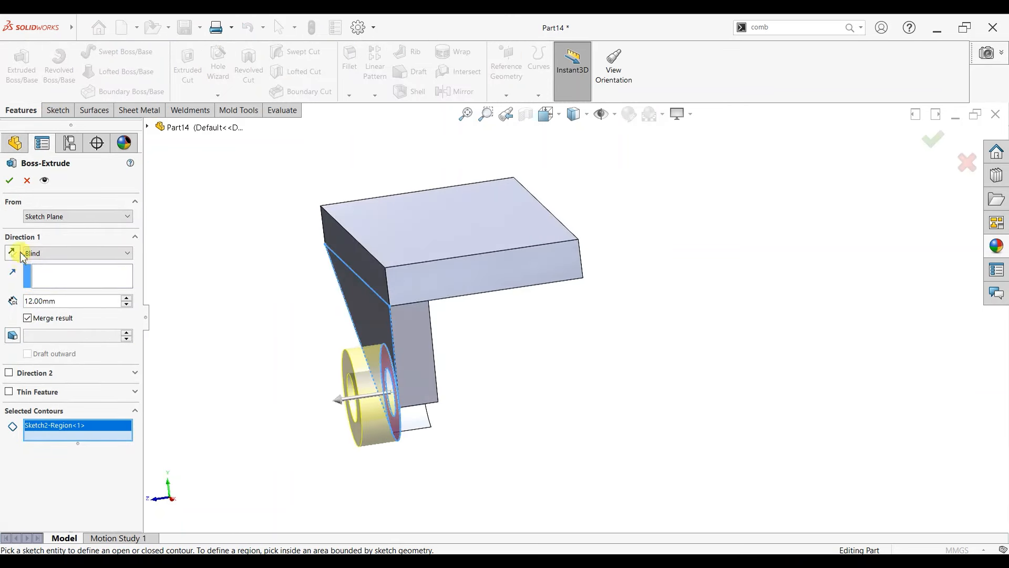
click(63, 301)
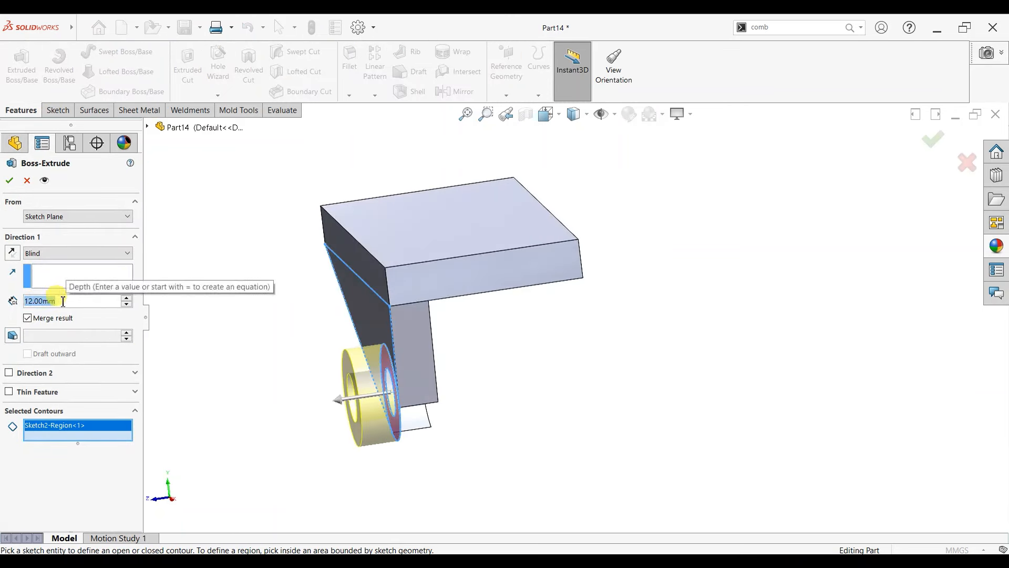
text(5)
key(Return)
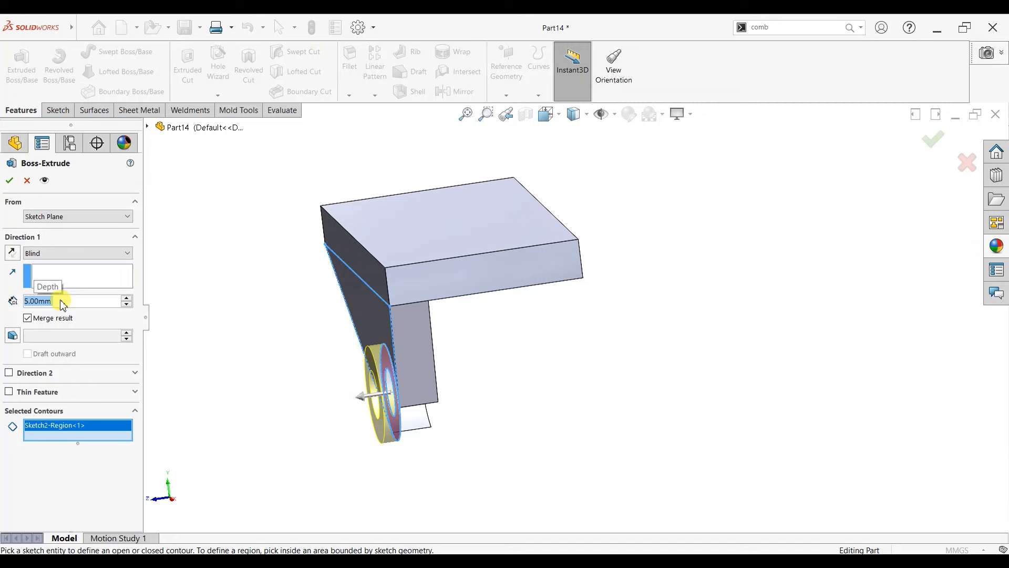
Add a second direction with a depth of 17 mm to the ring extrusion and complete the feature
click(9, 373)
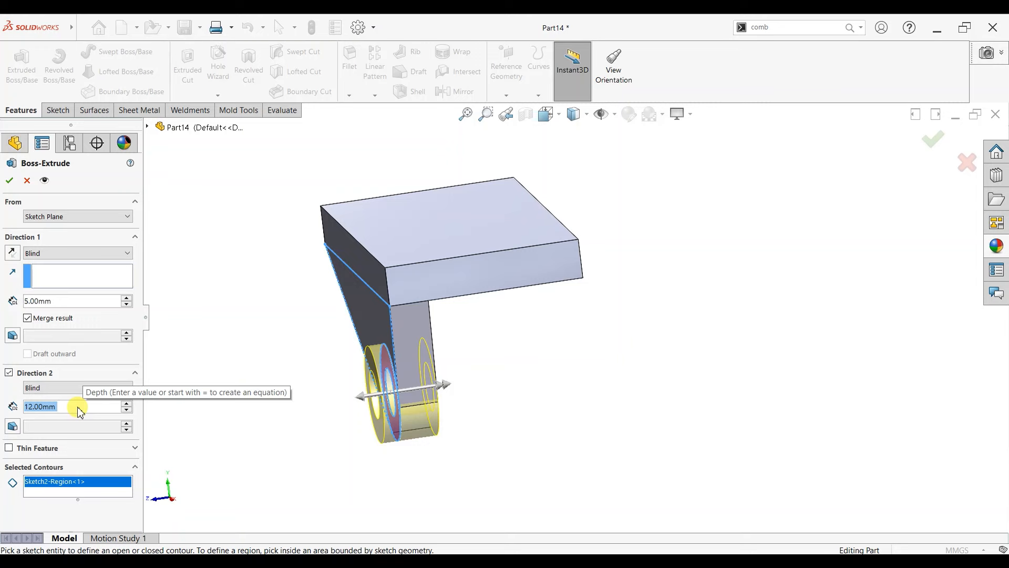
text(17)
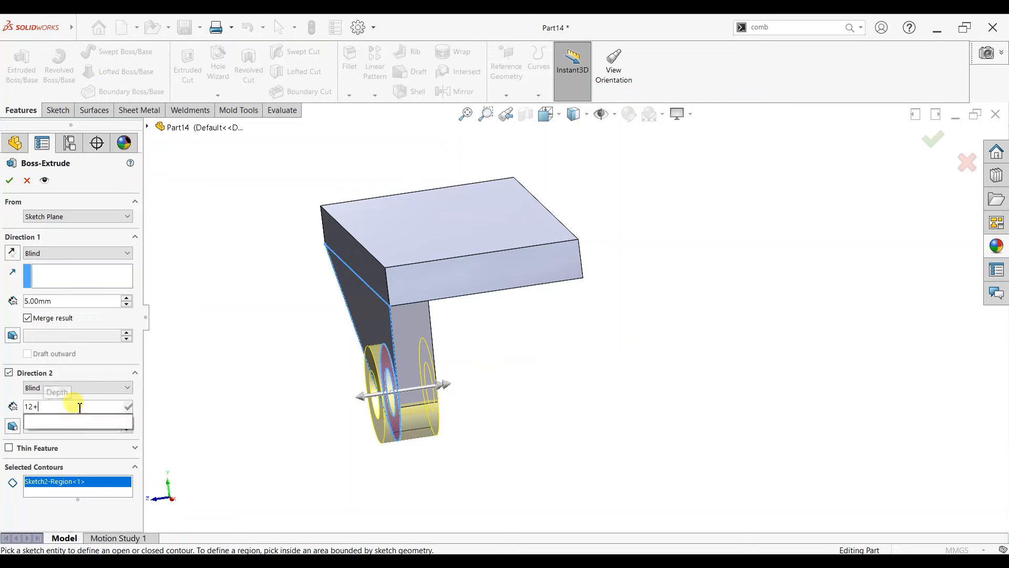
key(Return)
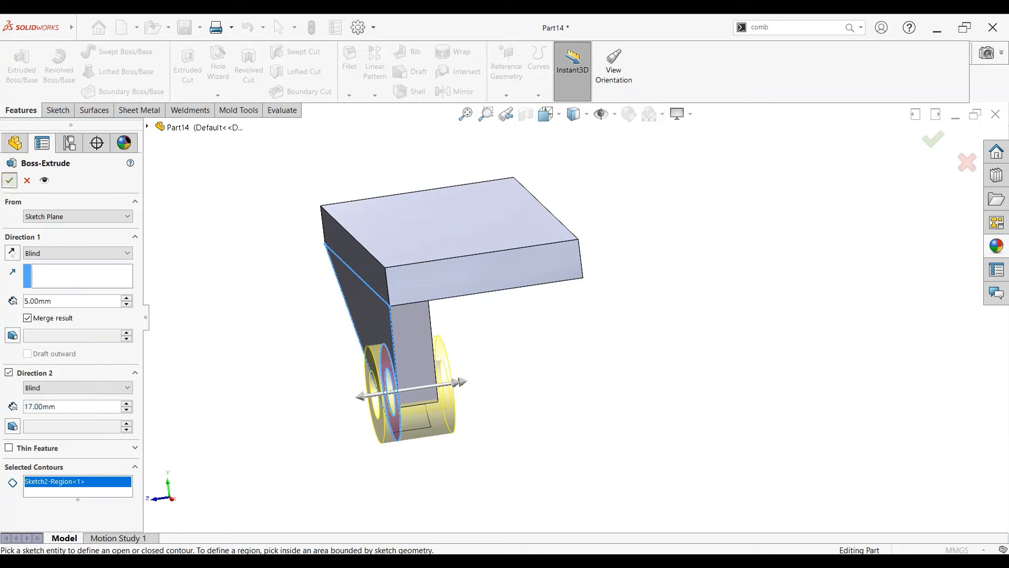
key(Return)
Mirror the side web and ring extrusions, Boss-Extrude2 and Boss-Extrude3, about the Front Plane
middle_drag(567, 383, 520, 379)
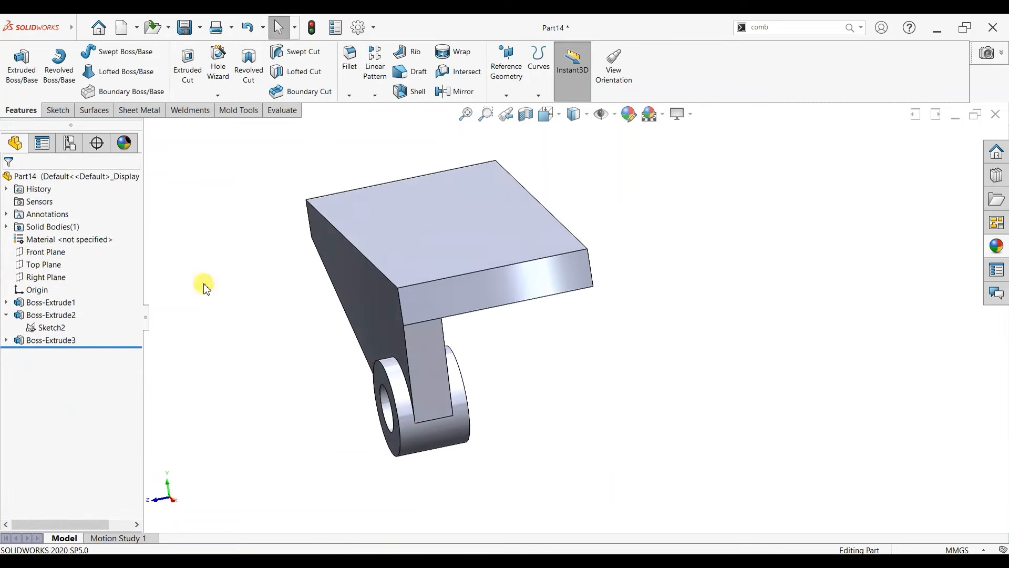
click(44, 251)
click(456, 92)
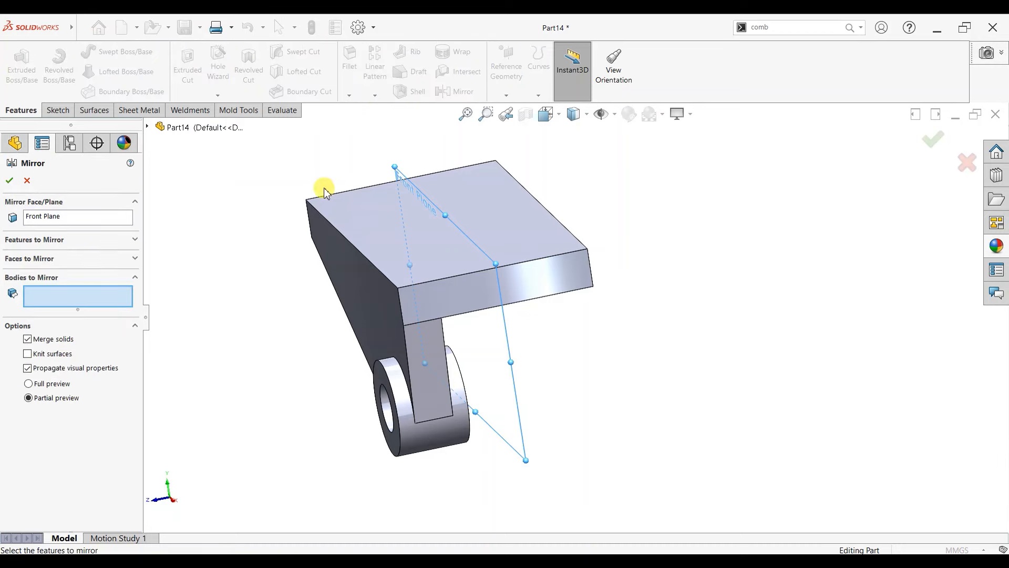
click(33, 246)
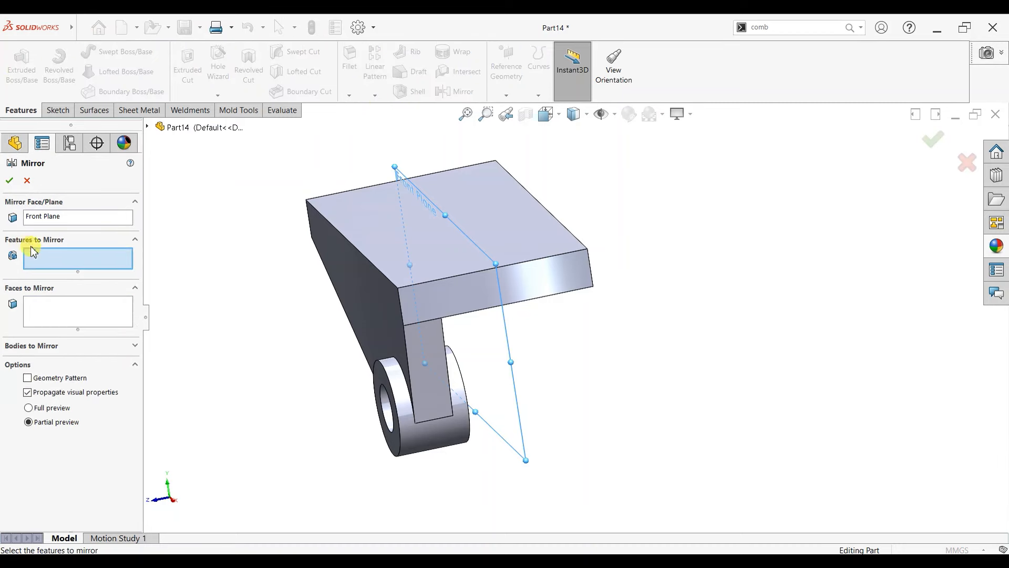
click(148, 128)
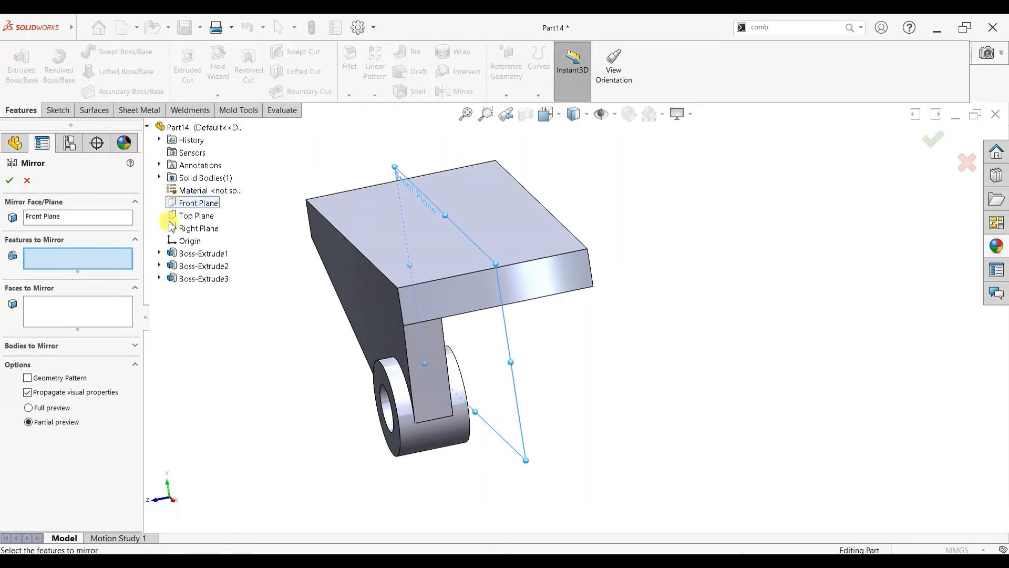
click(181, 265)
click(184, 278)
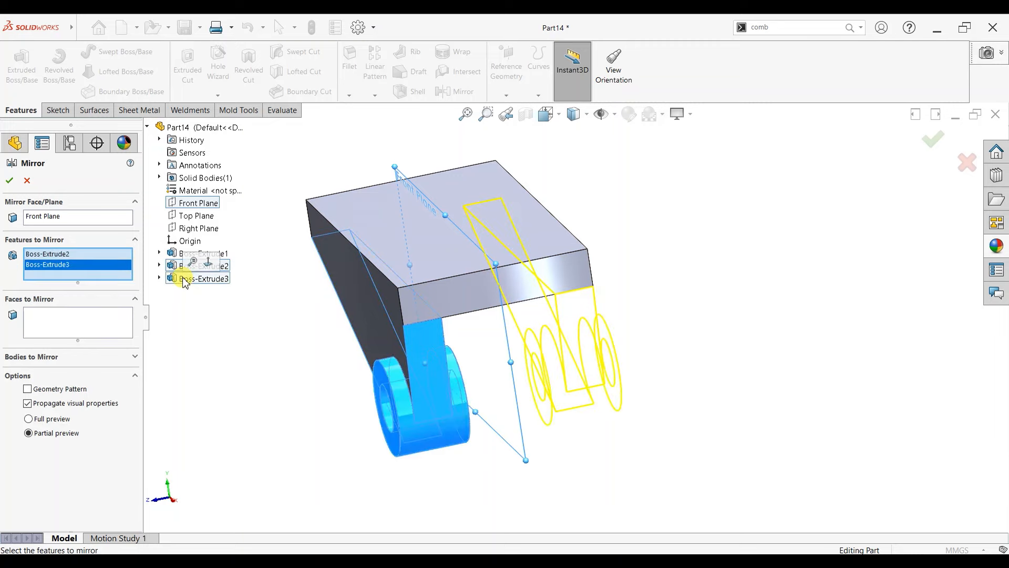
click(8, 182)
On the plate's top face, sketch a horizontal straight slot level with the origin, about 38 mm between centres and 18.3 mm wide
middle_drag(687, 316, 733, 318)
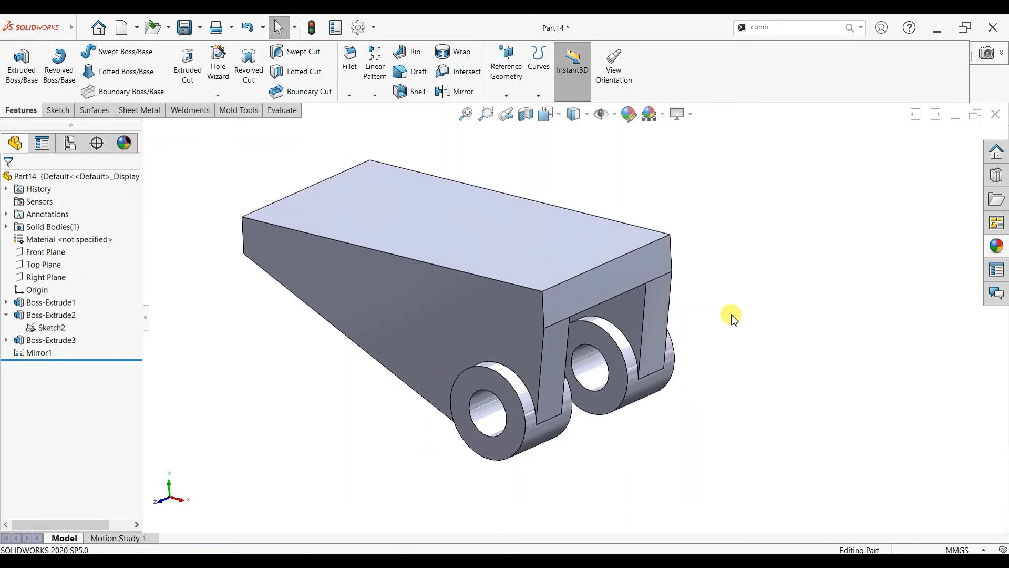
click(497, 229)
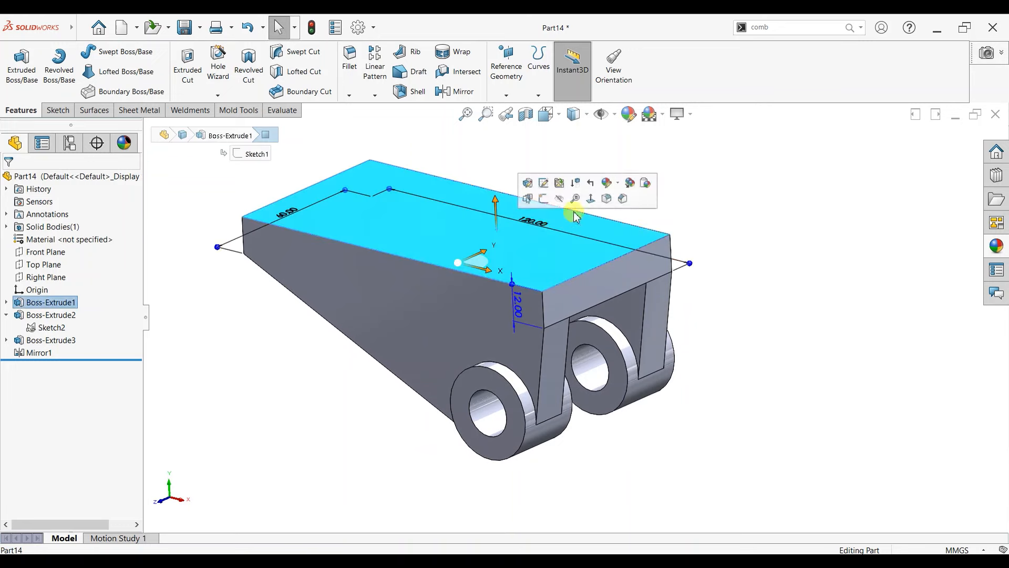
click(544, 200)
key(ctrl+8)
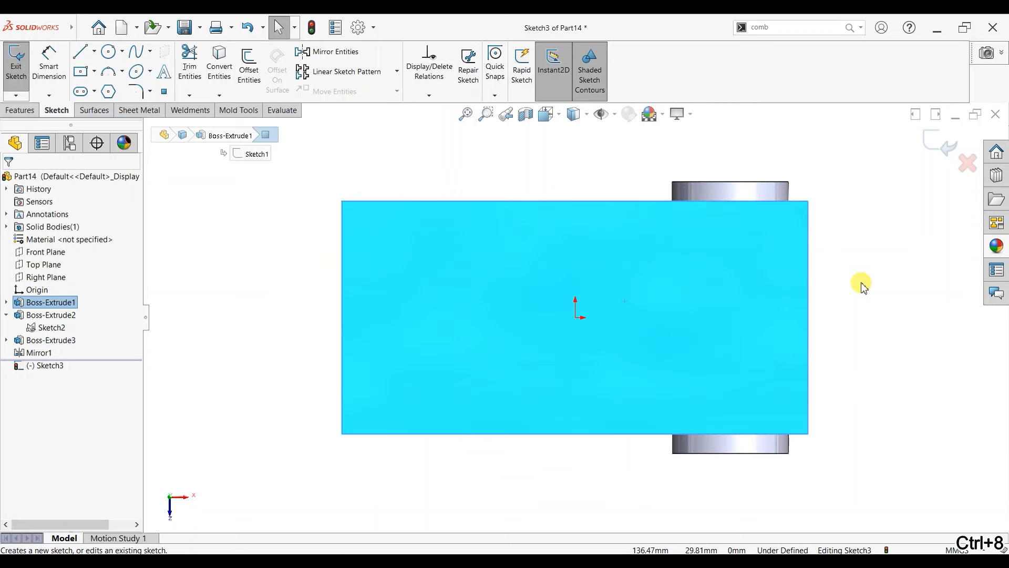
click(81, 92)
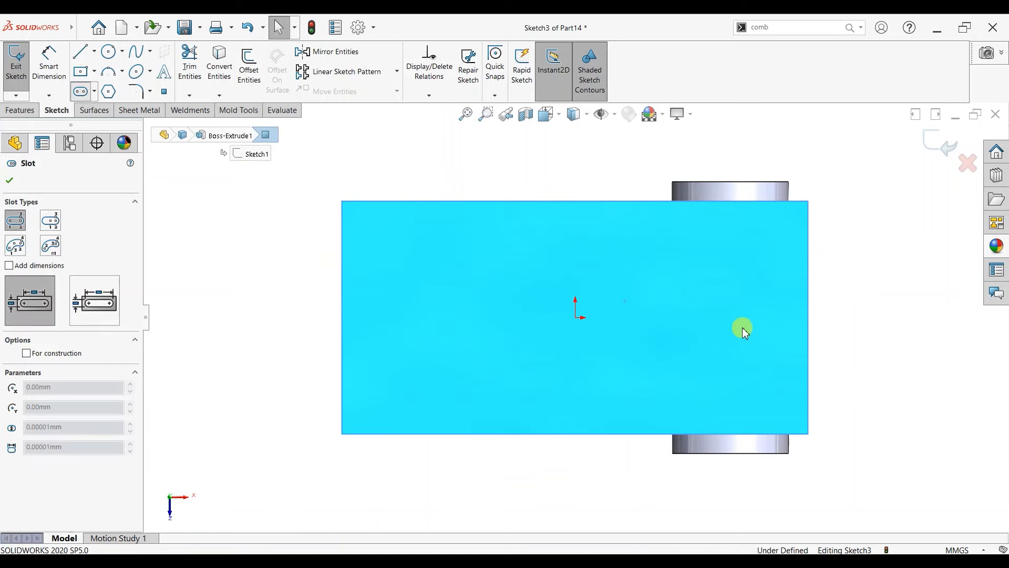
click(602, 317)
click(608, 348)
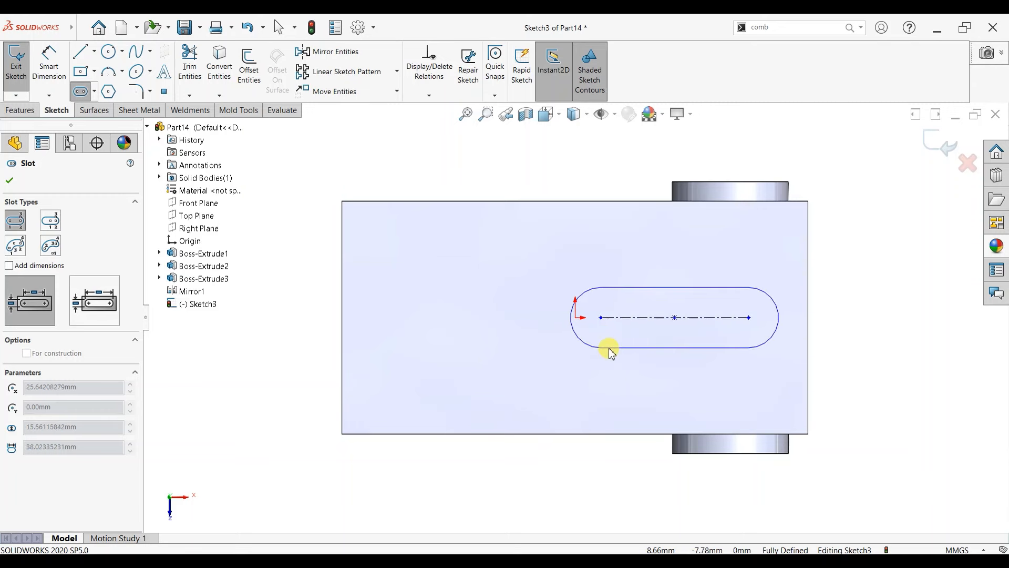
click(609, 353)
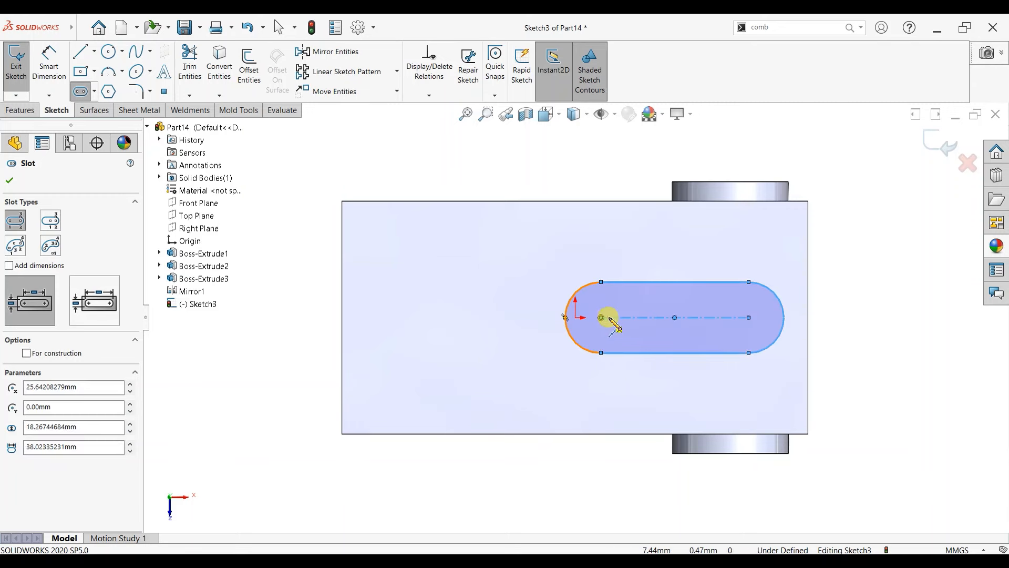
click(675, 317)
click(600, 317)
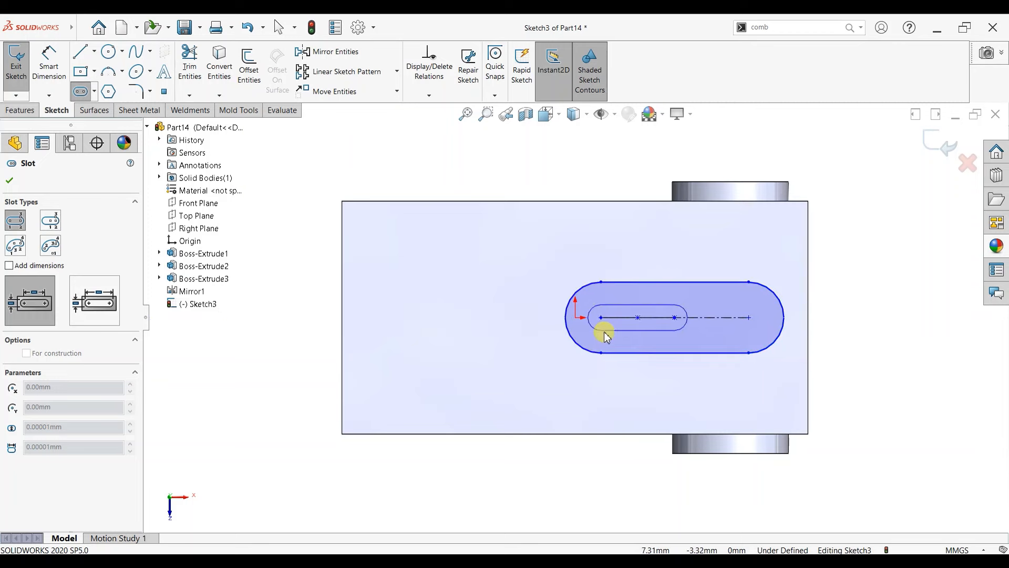
key(Escape)
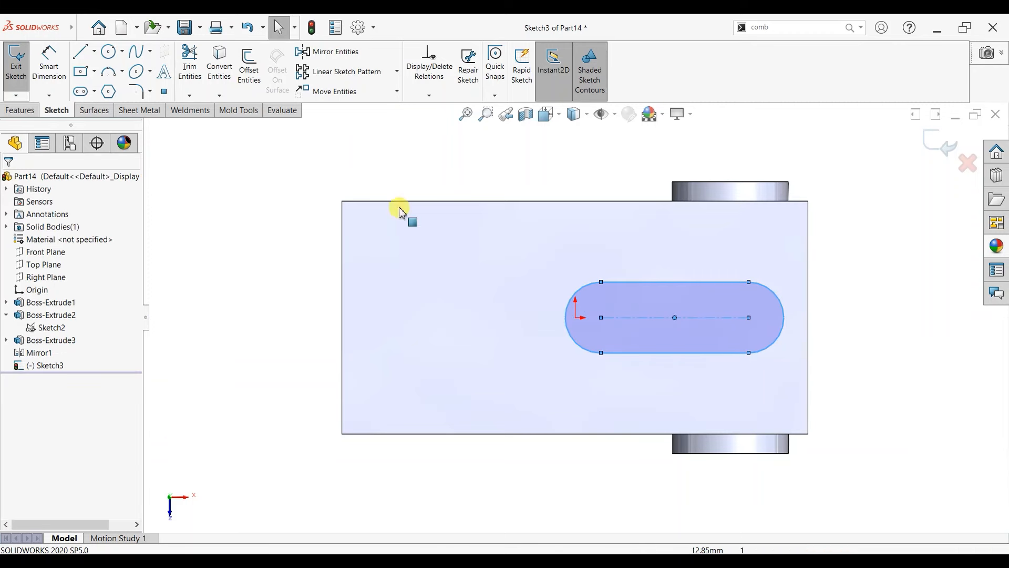
Sketch a centerpoint straight slot about 10.1 mm wide inside the first slot, sharing its midpoint and arc centres
click(92, 94)
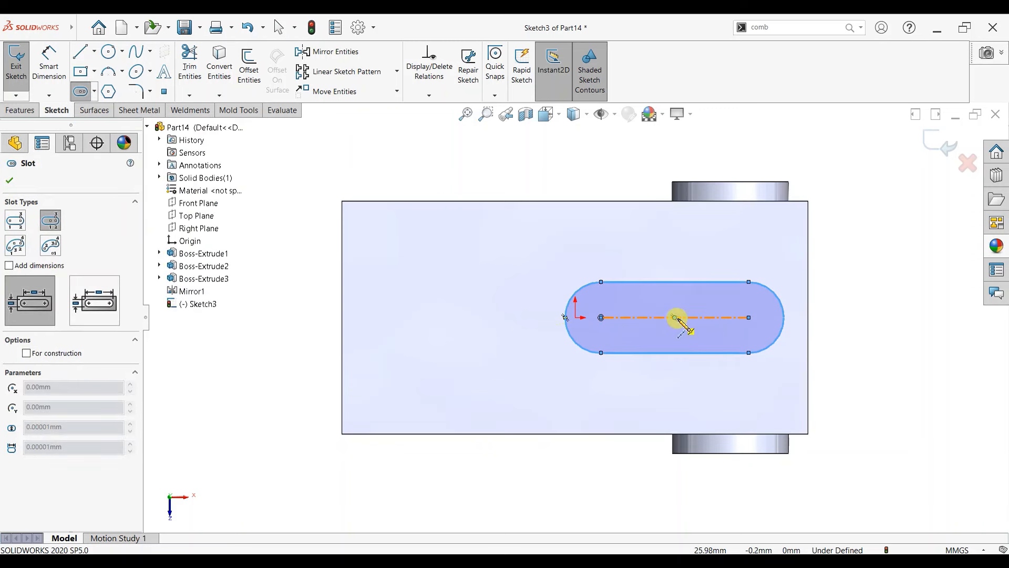
click(676, 318)
click(749, 318)
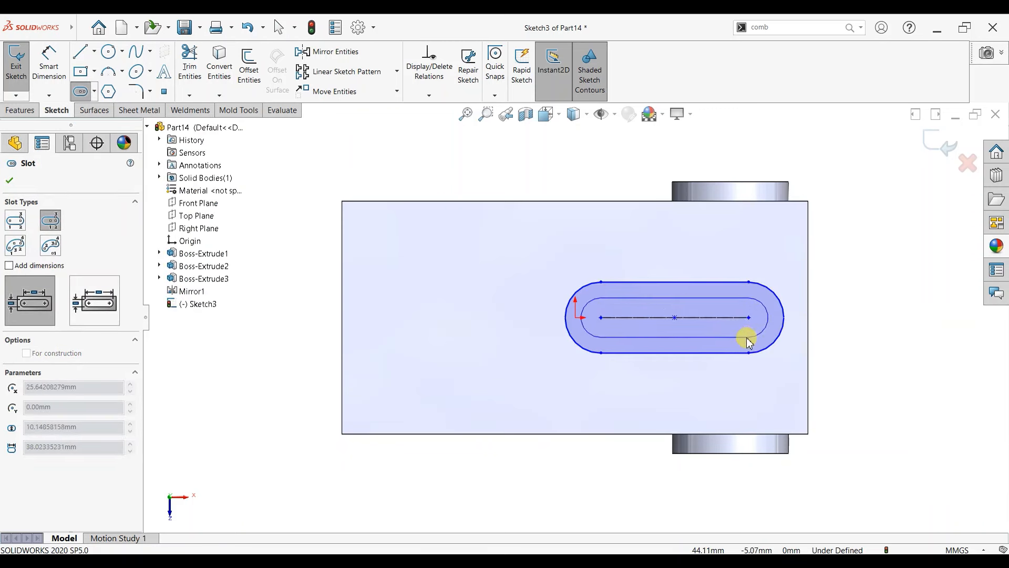
click(744, 337)
right_click(683, 247)
click(690, 250)
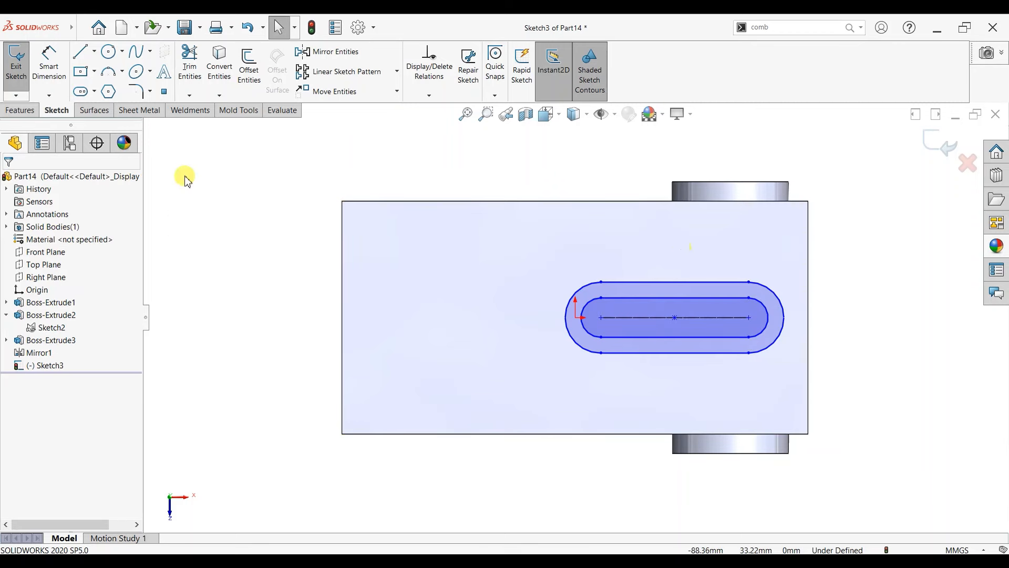
Dimension the slots' outer arc centre 16 mm from the plate's short edge on the boss side
click(55, 69)
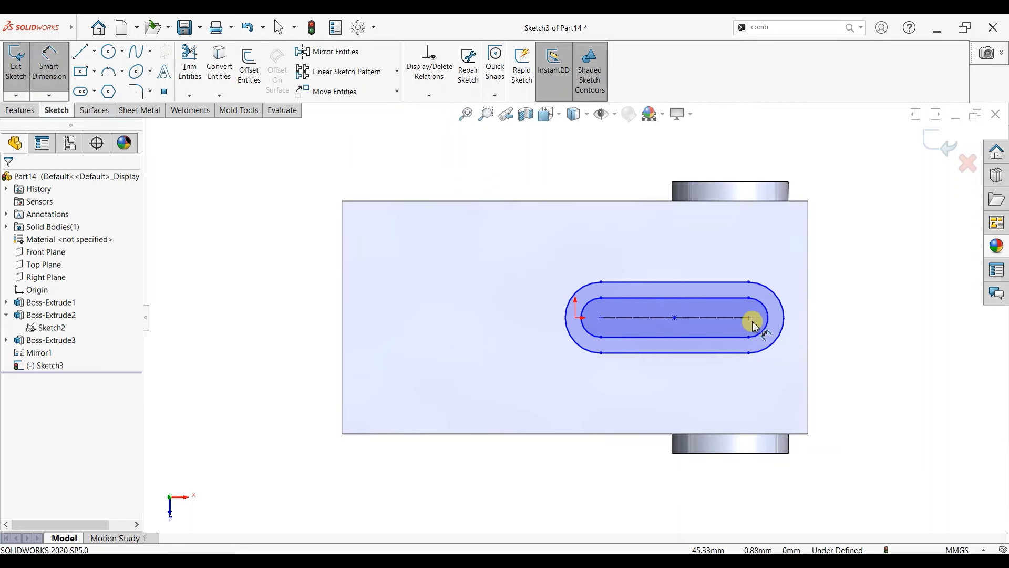
click(750, 318)
click(809, 299)
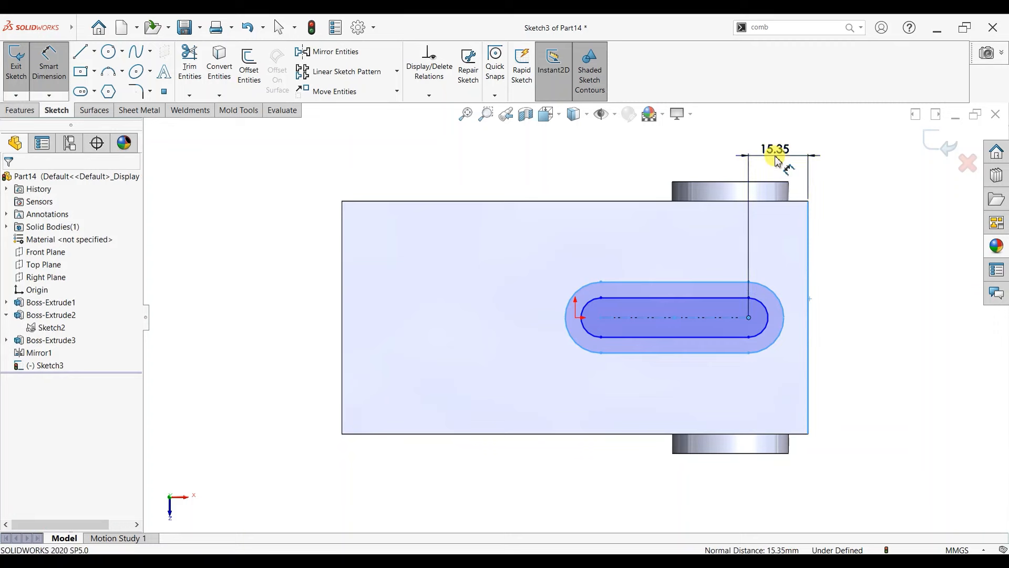
click(778, 162)
text(16)
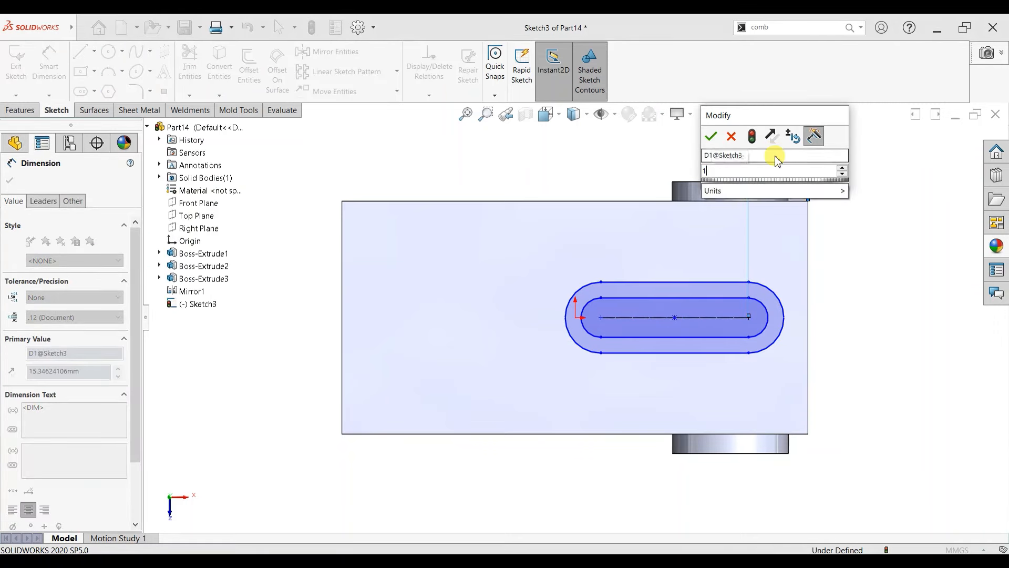
key(Return)
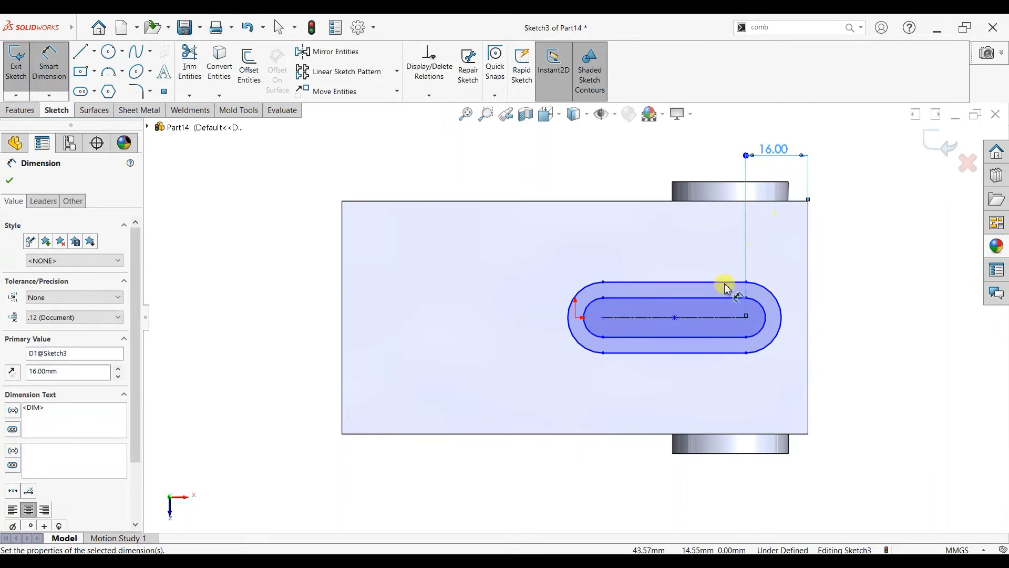
Dimension the outer slot with 35 mm between its arc centres and a width of 18 mm
click(689, 318)
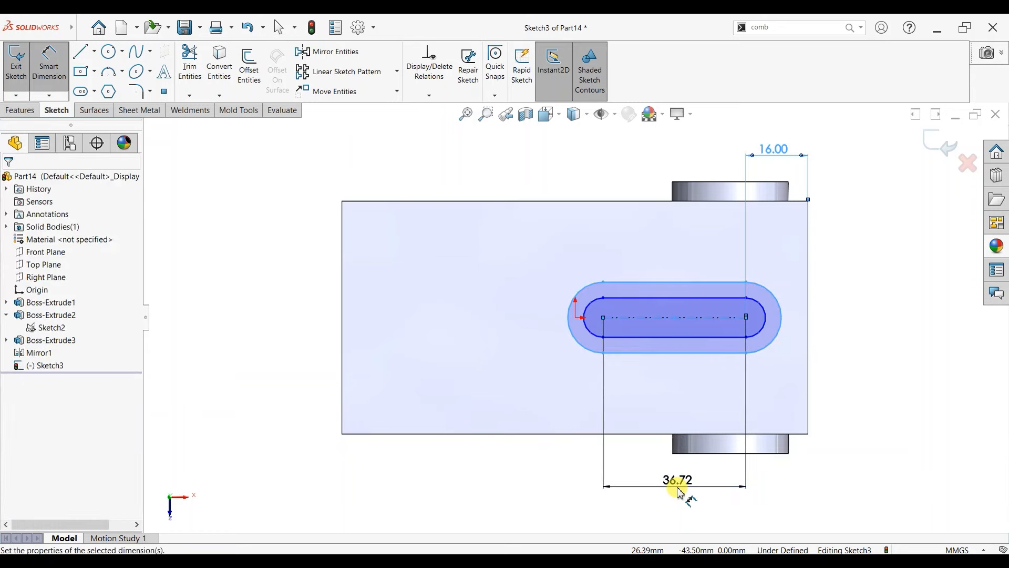
click(678, 492)
key(Return)
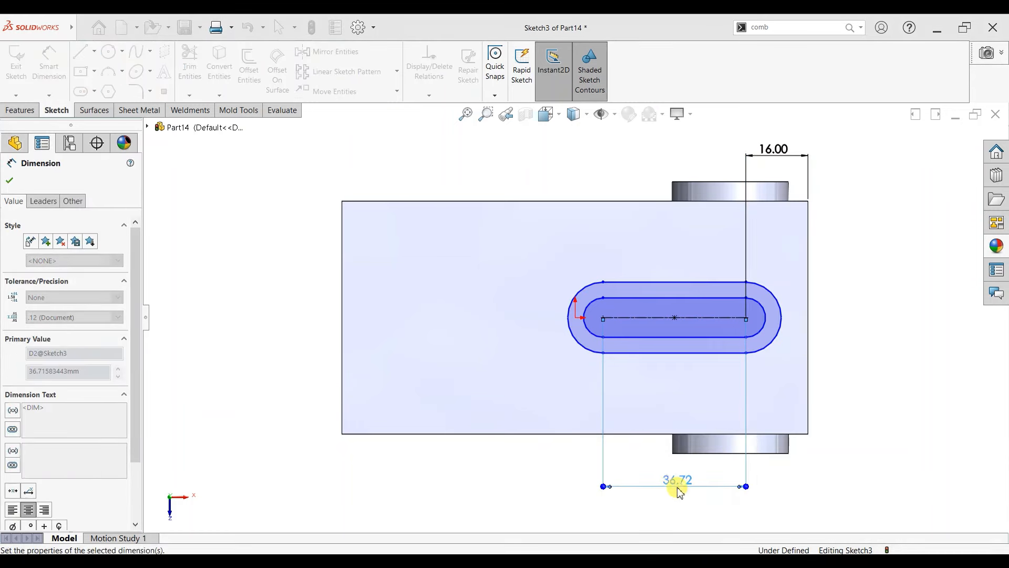
click(715, 282)
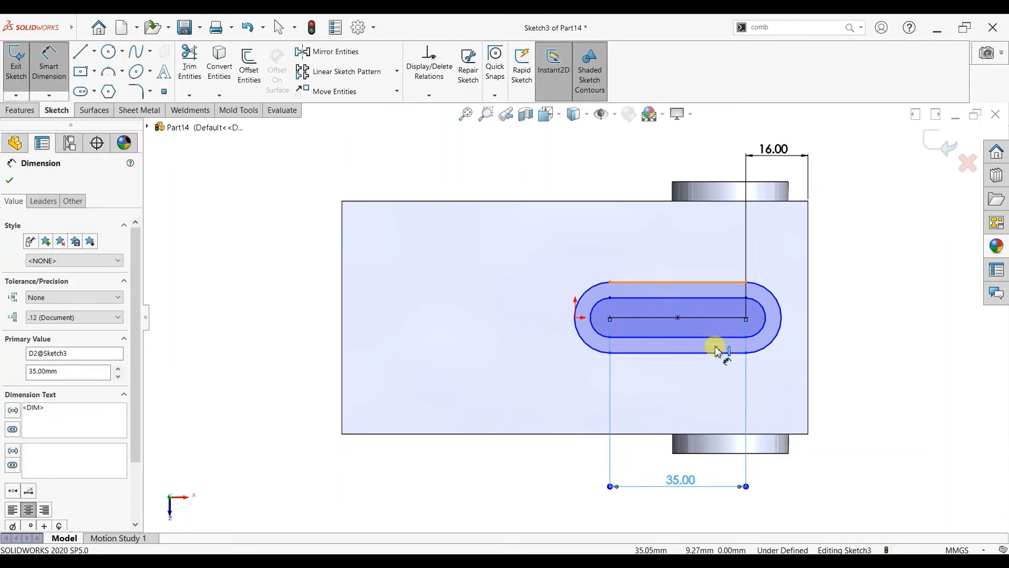
click(716, 352)
click(855, 323)
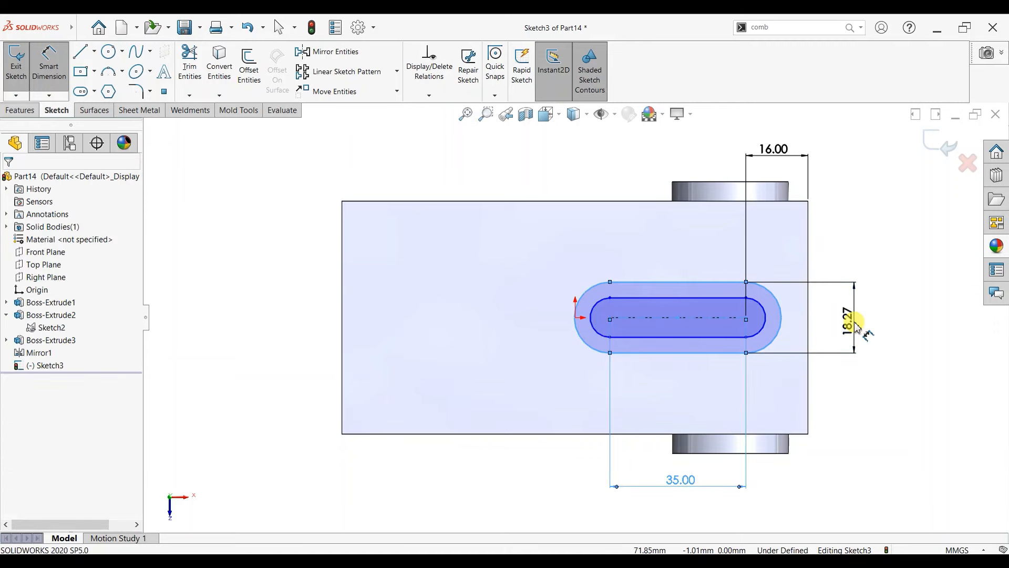
text(18)
key(Return)
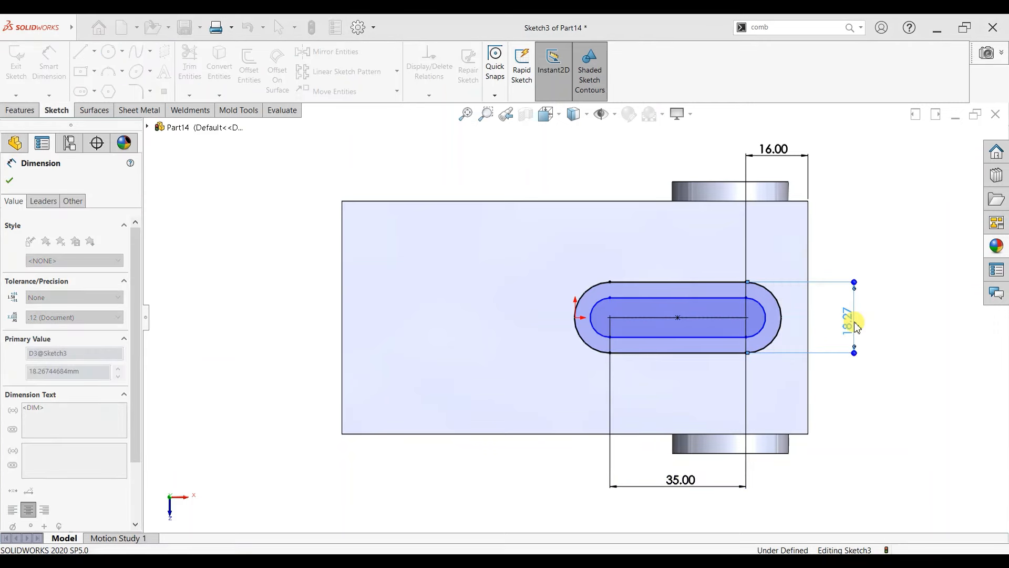
Dimension the inner slot's width as 12 mm and finish dimensioning
click(677, 298)
click(685, 338)
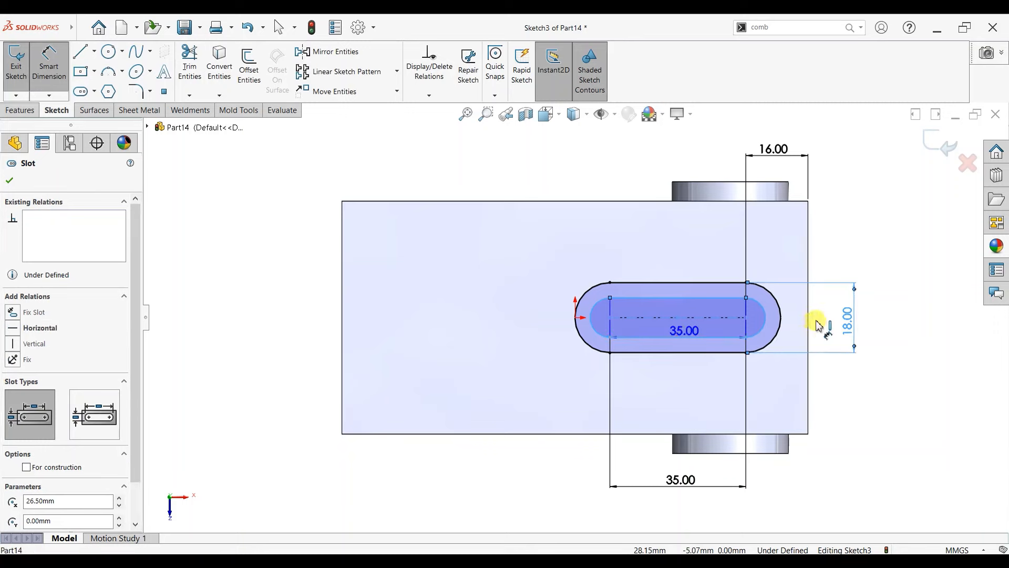
click(827, 325)
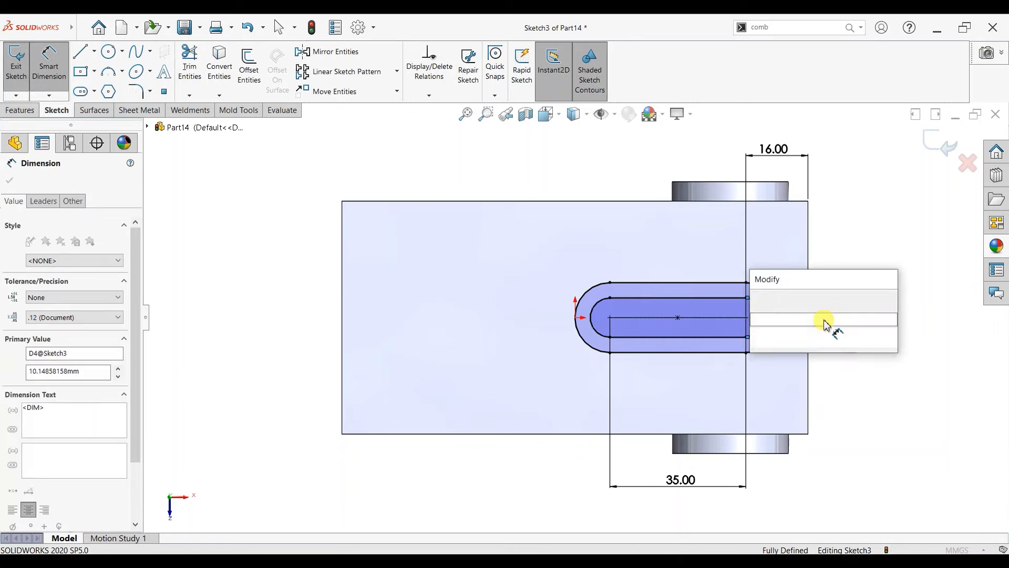
text(12)
key(Return)
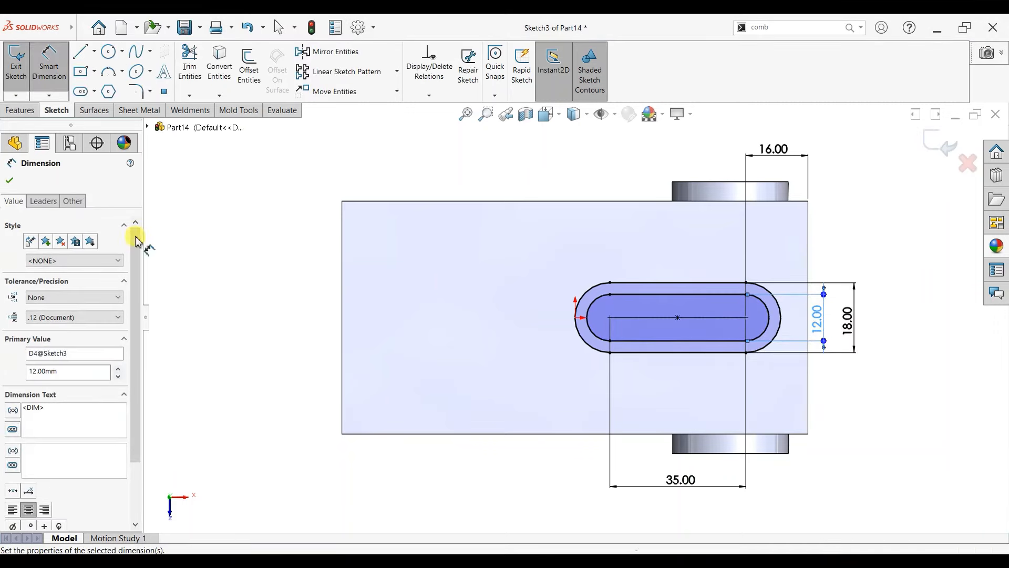
click(9, 180)
Extrude the region between the two slots 10 mm upward from the plate as a merged boss
click(20, 110)
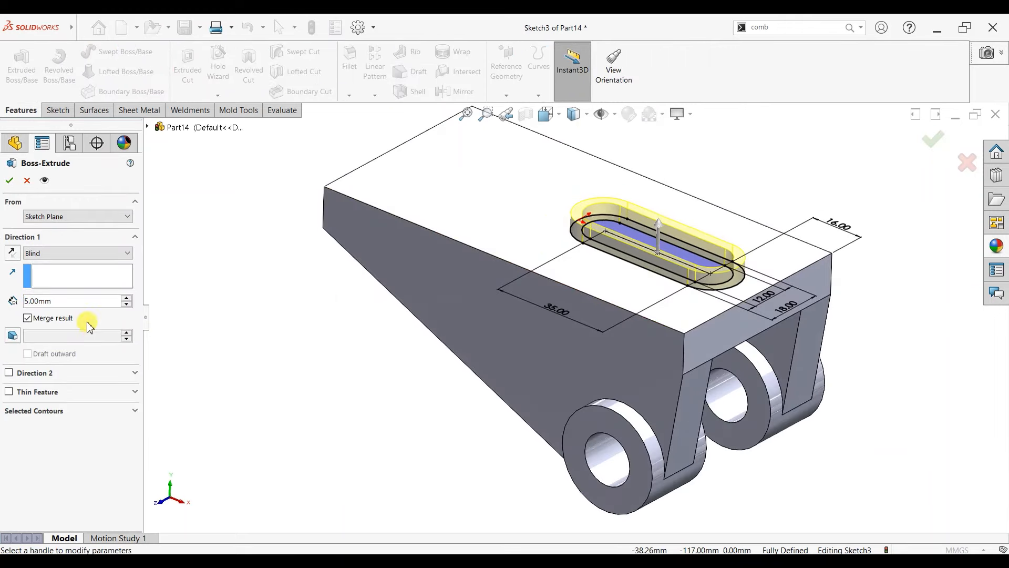
text(10)
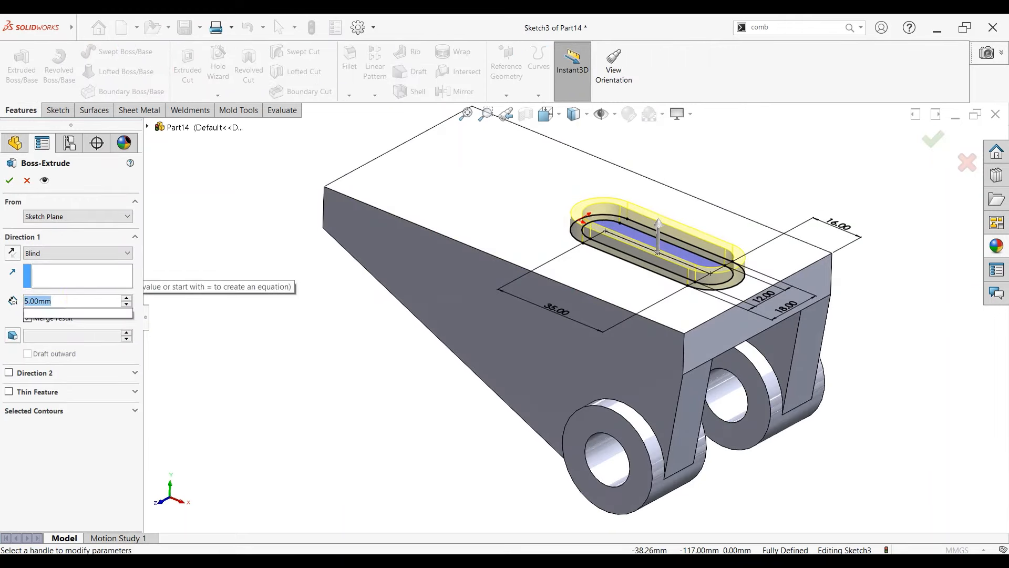
key(Return)
click(10, 181)
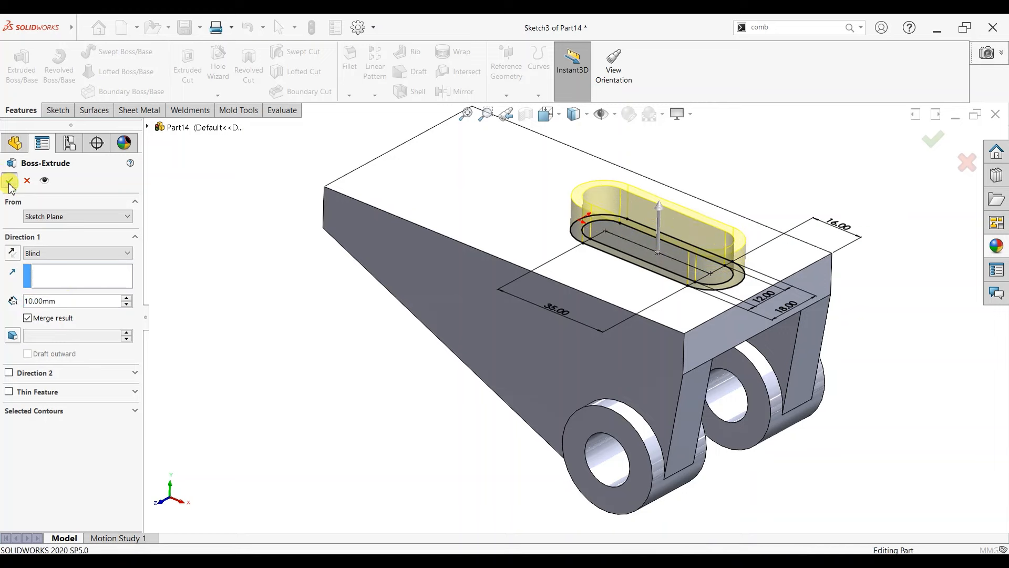
On the raised slot rim's top face, sketch a centerpoint straight slot matching the opening's centres, 35 mm apart and about 13.1 mm wide
scroll(740, 195, down, 2)
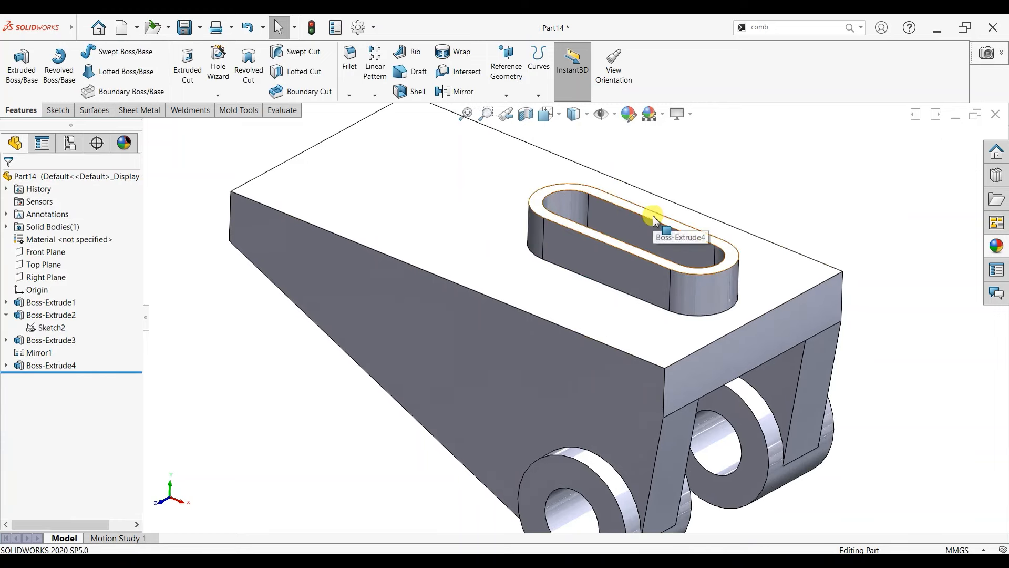
click(650, 223)
click(701, 190)
key(ctrl+8)
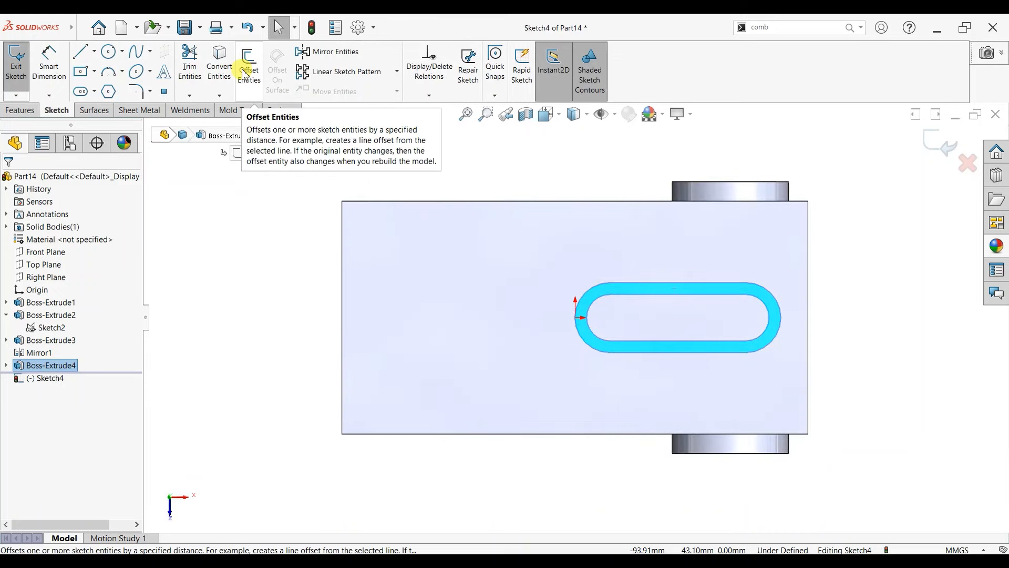
click(642, 304)
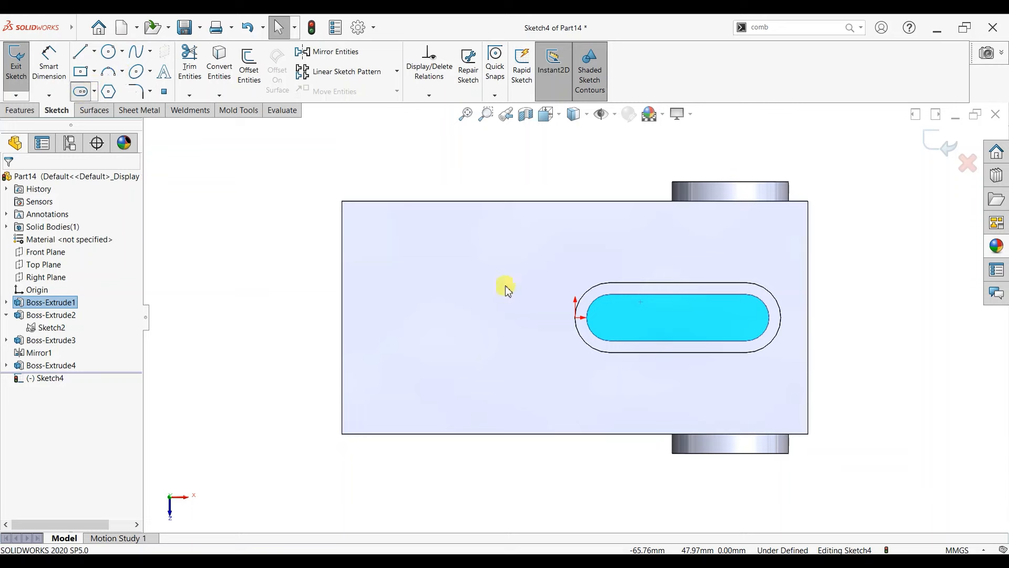
key(Return)
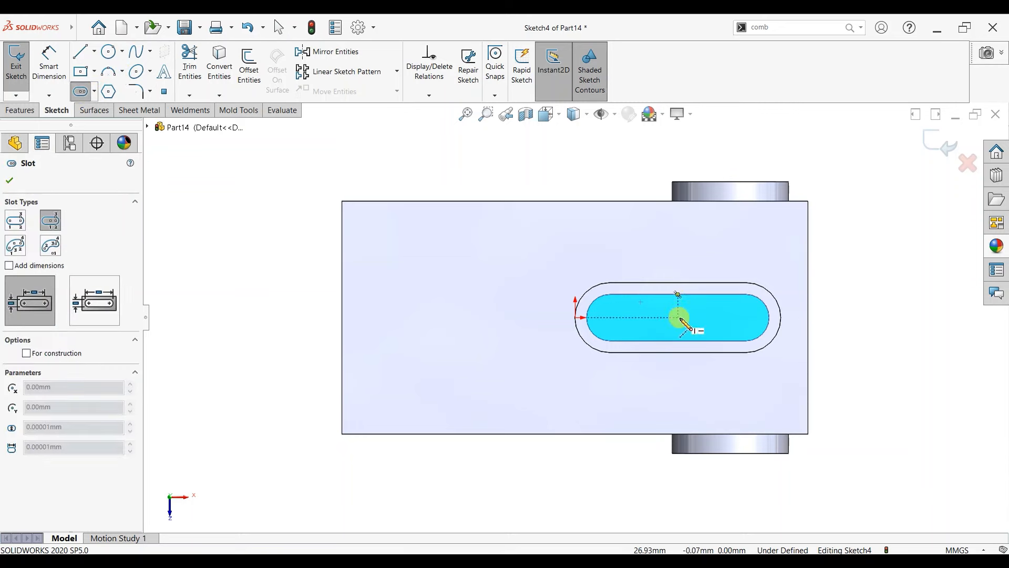
click(679, 318)
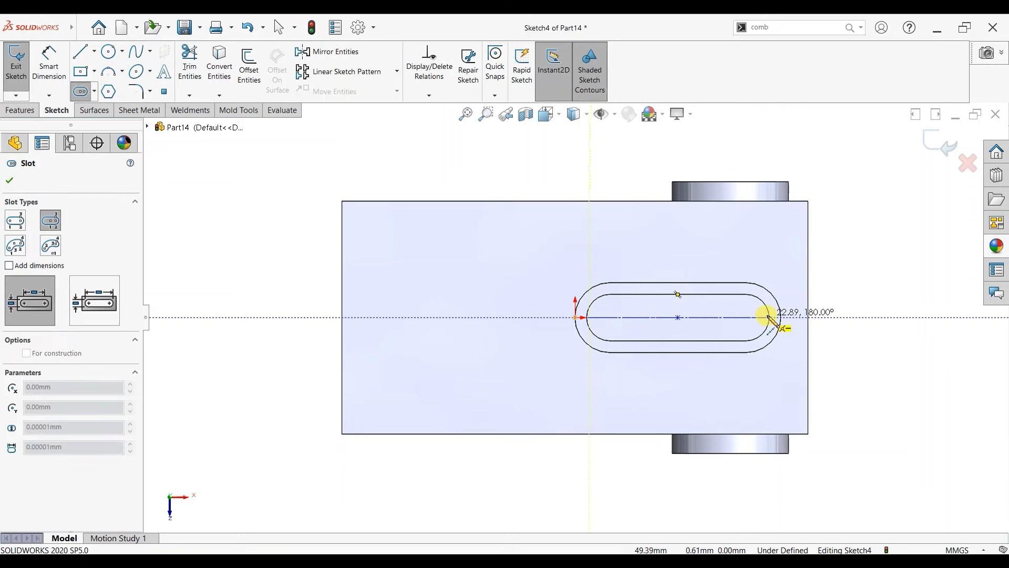
click(747, 318)
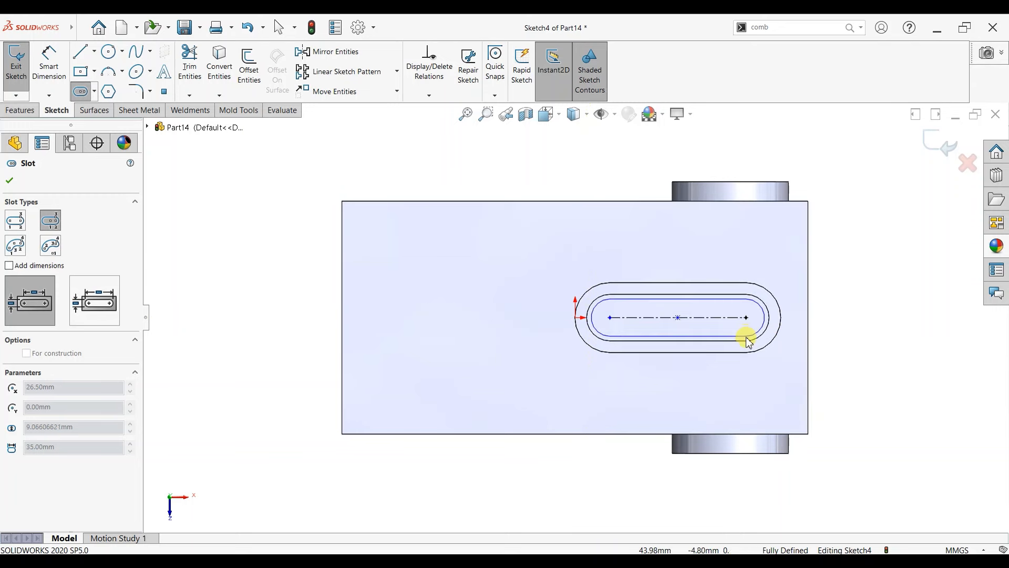
click(744, 331)
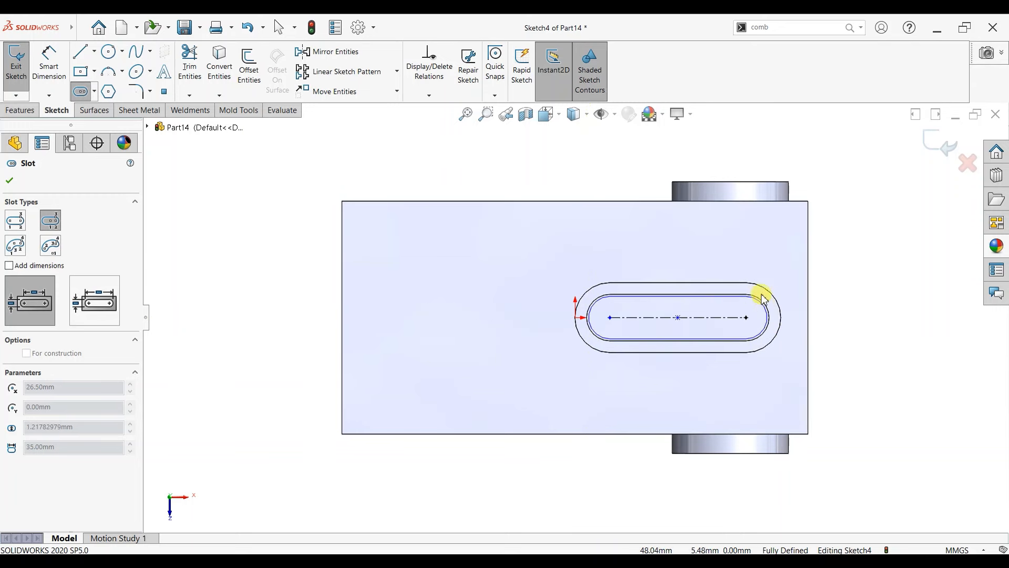
click(716, 293)
Dimension the new slot's width as 12 mm
click(48, 65)
click(739, 347)
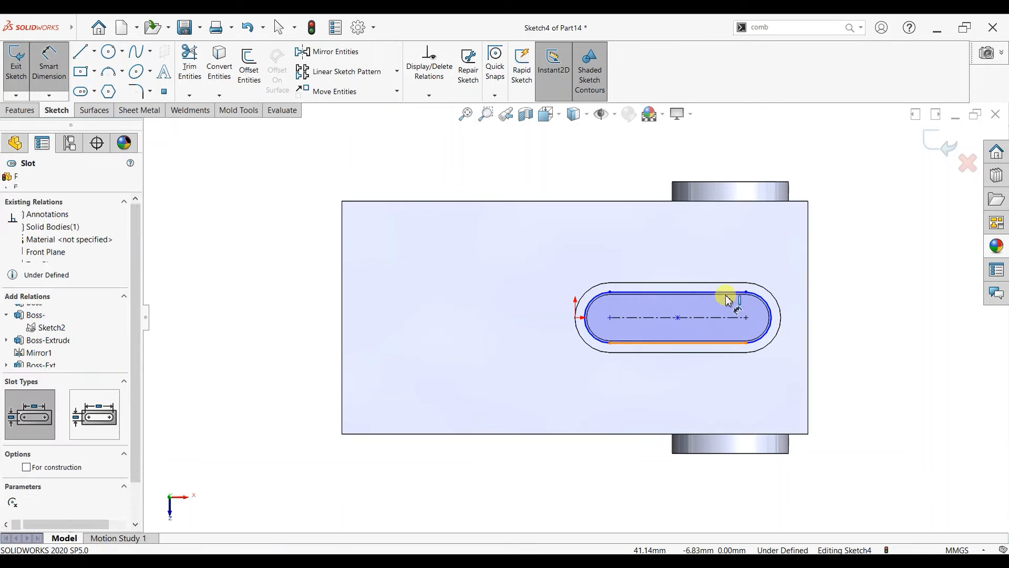
click(725, 293)
click(826, 319)
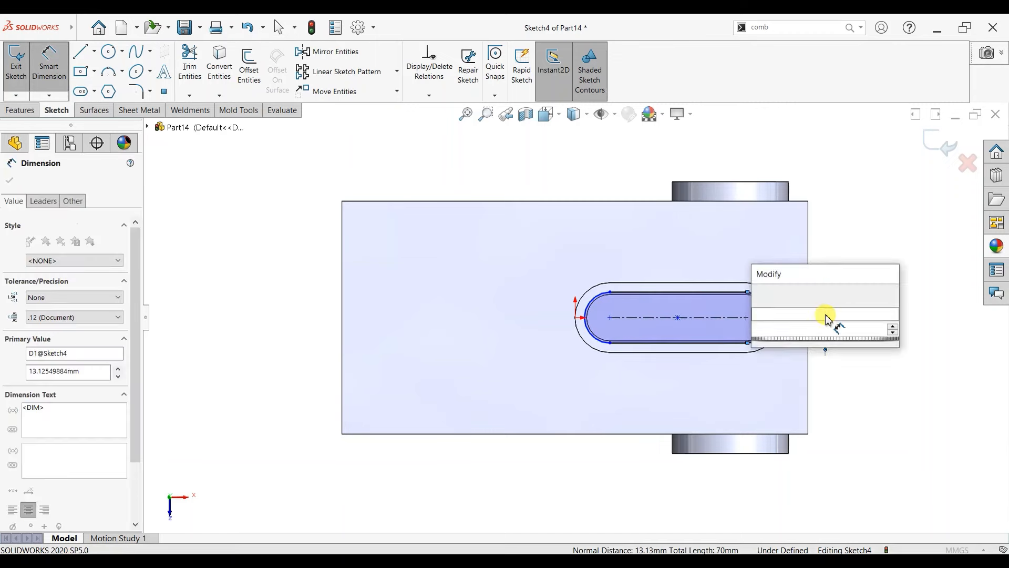
text(12)
key(Return)
click(9, 180)
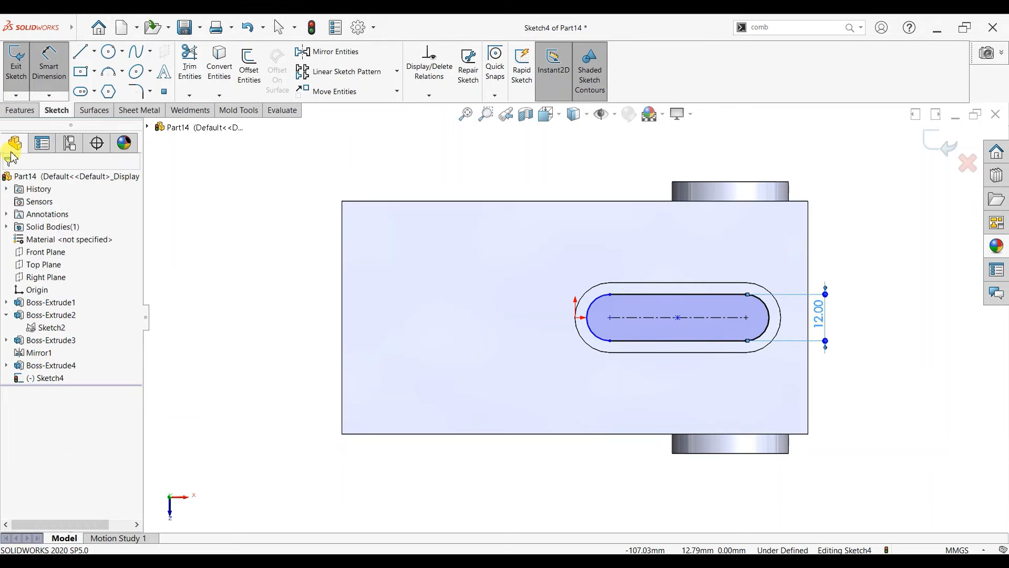
Cut the 12 mm slot profile through the part with a Through All extruded cut
click(20, 110)
click(195, 73)
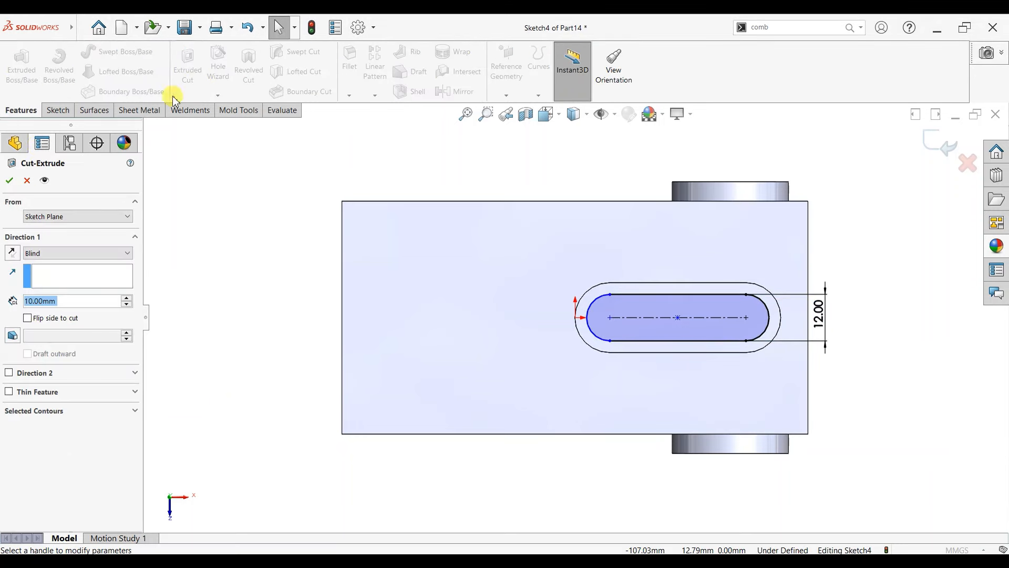
click(61, 253)
click(44, 267)
click(9, 180)
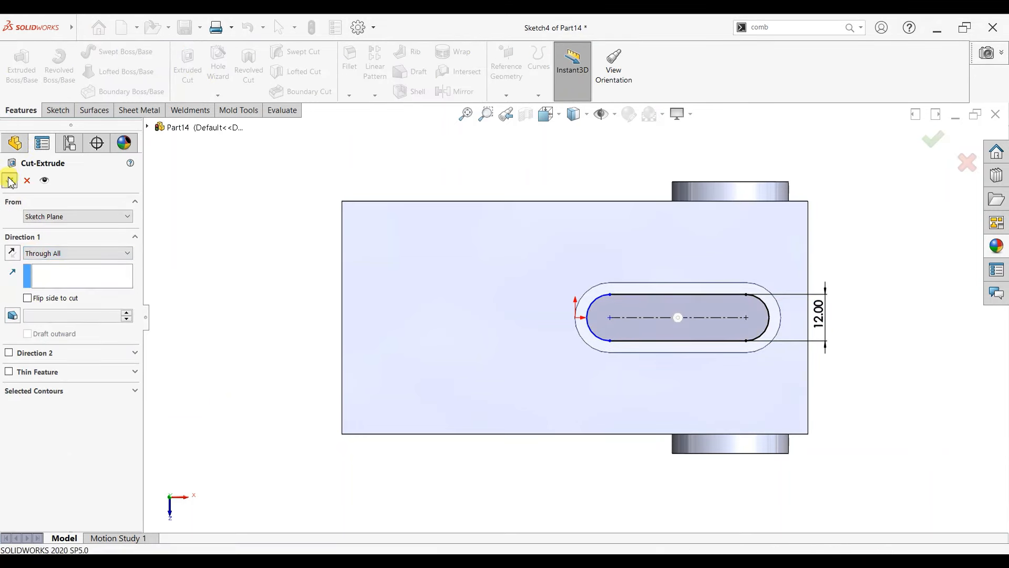
Select the Front Plane, view the part normal to it, and enlarge the plane's border well above the raised slot rim
middle_drag(826, 376, 772, 237)
key(f)
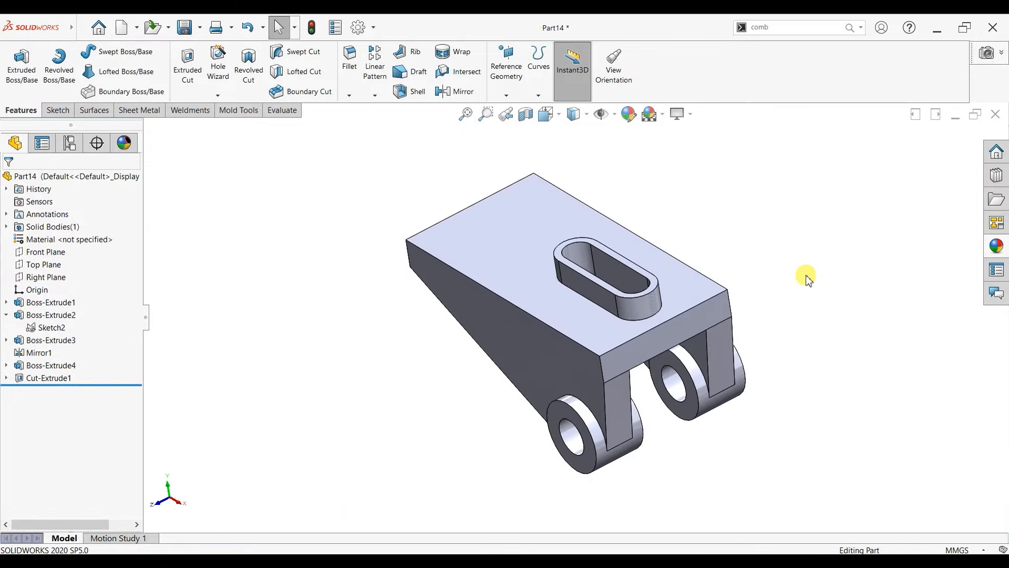
click(61, 256)
key(ctrl+8)
scroll(557, 316, up, 4)
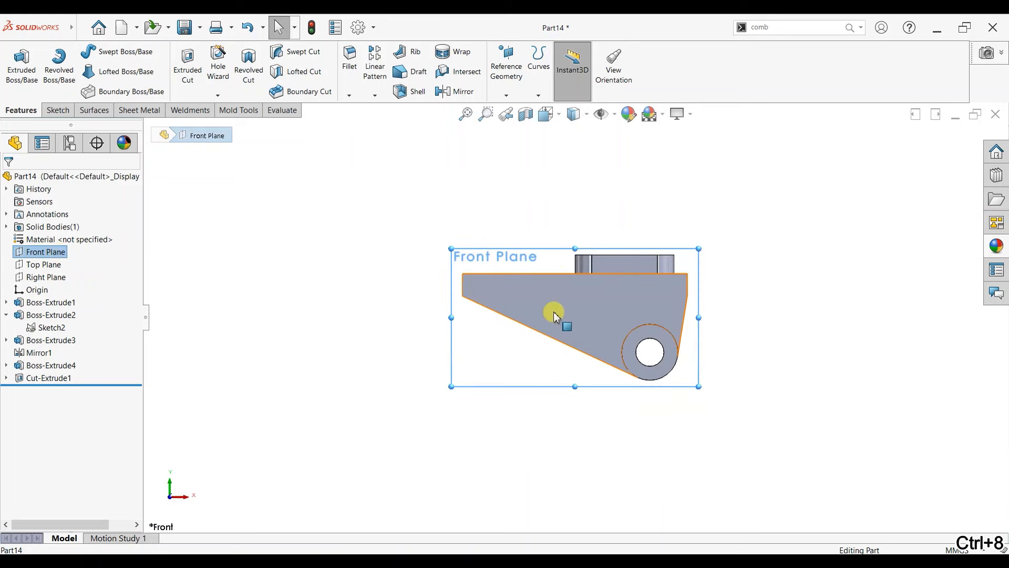
scroll(658, 193, down, 1)
drag(402, 267, 381, 160)
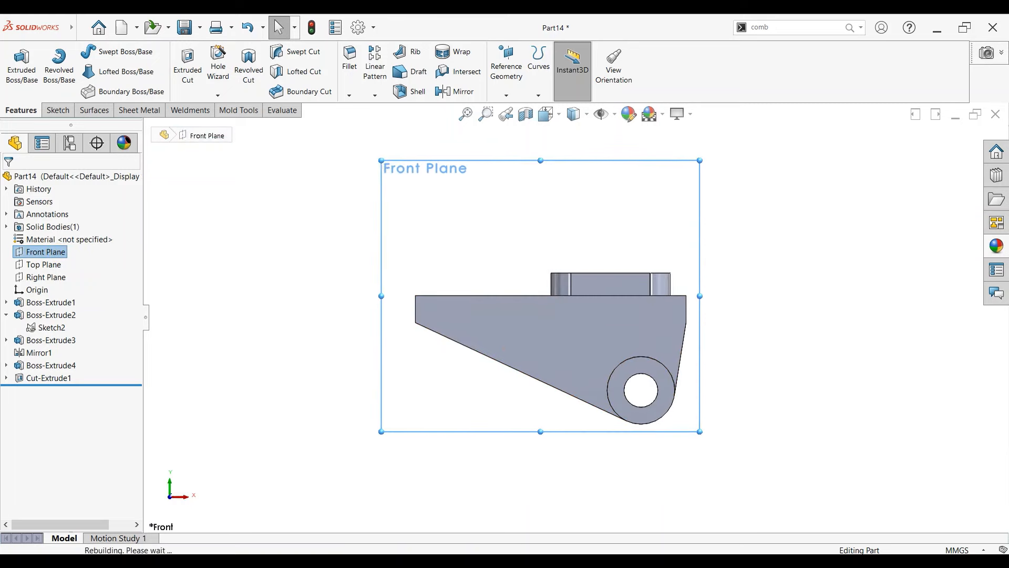
Sketch a circle about 38.5 mm in diameter on the Front Plane, above the narrow end of the web
click(69, 113)
click(17, 60)
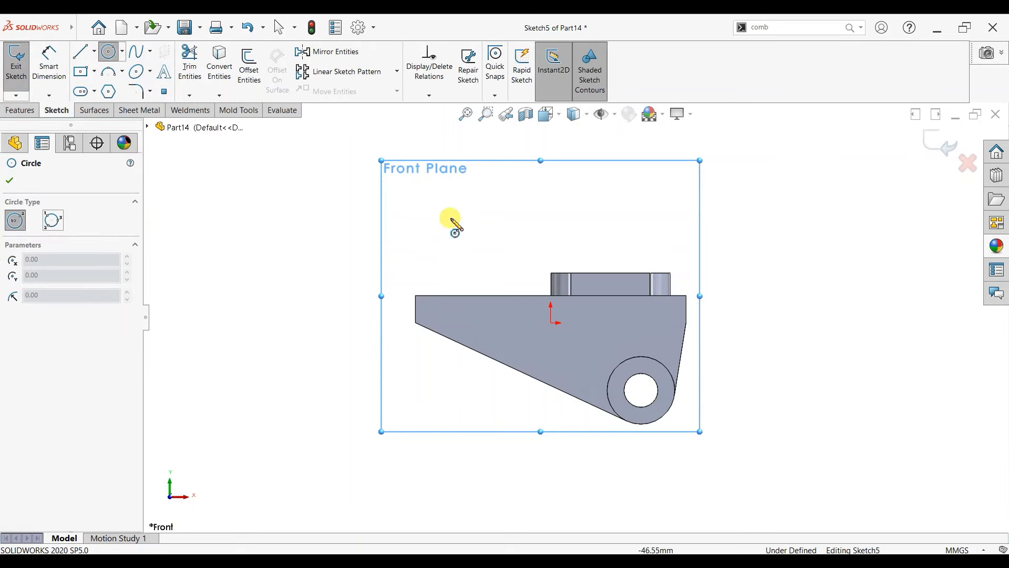
drag(467, 212, 490, 251)
key(Escape)
Dimension the circle's centre 38 mm above the plate's top edge and 25 mm from the plate's end at the narrow side
click(47, 60)
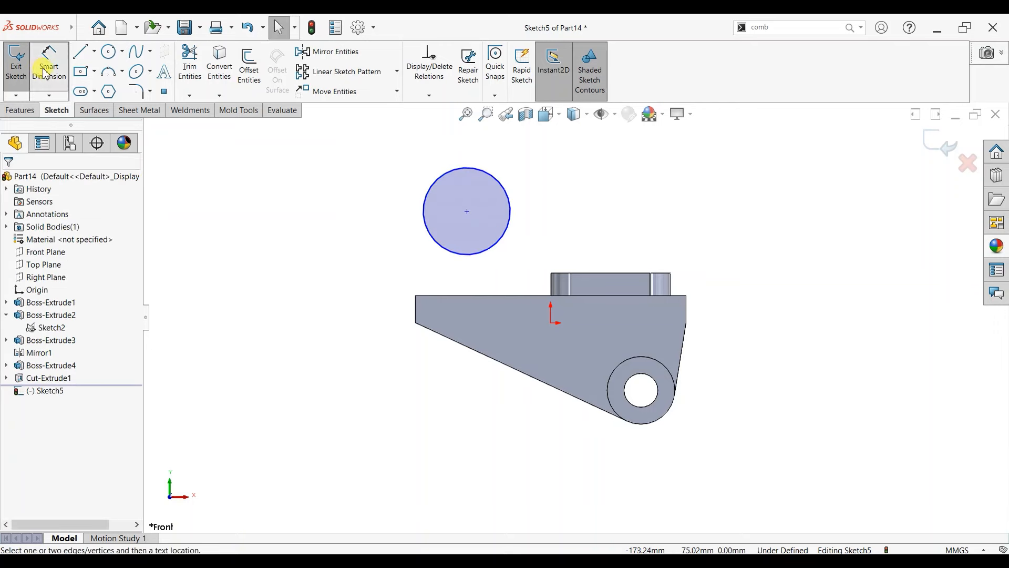
click(444, 250)
click(444, 296)
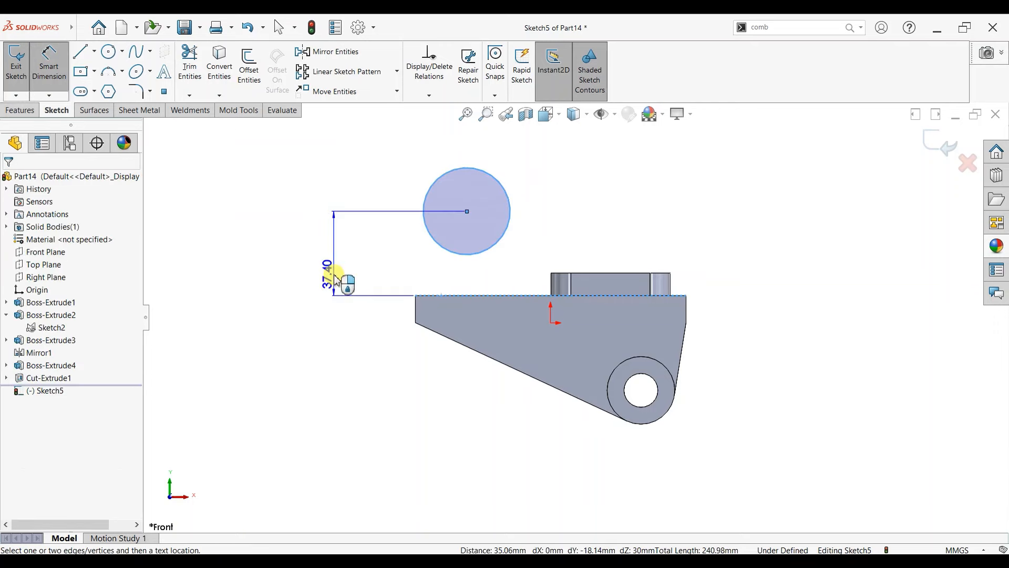
click(335, 277)
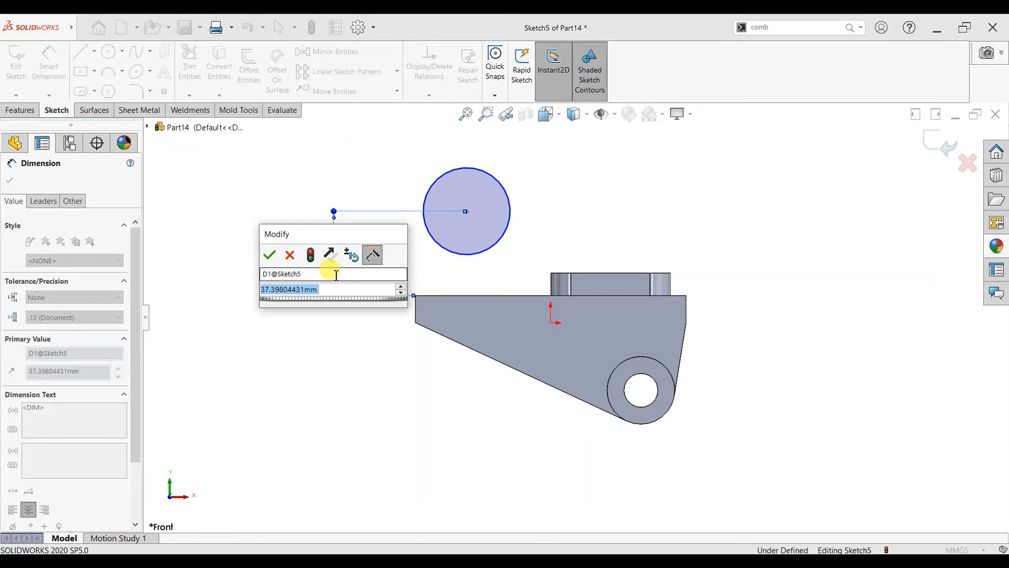
text(38)
key(Return)
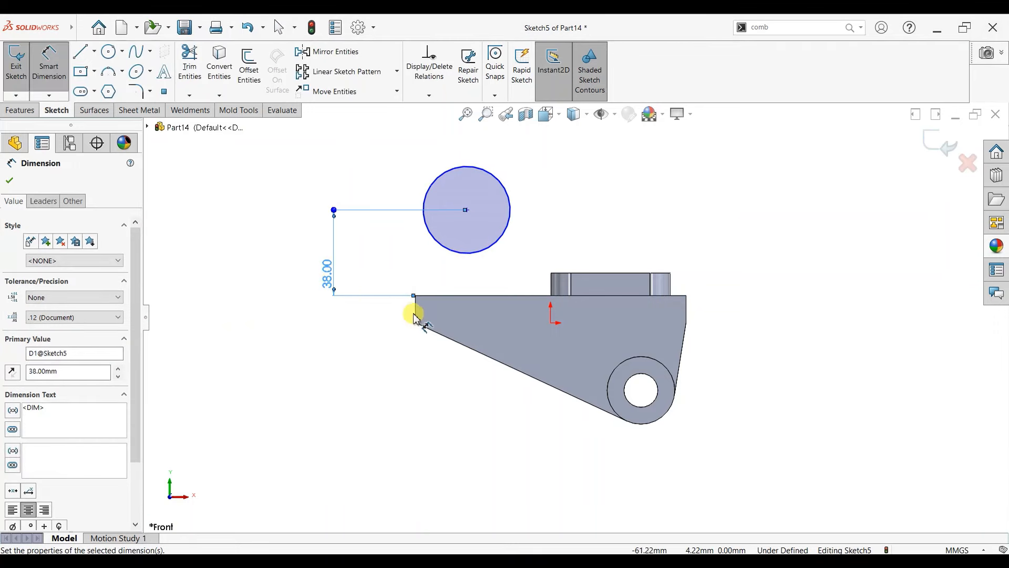
click(418, 319)
click(444, 170)
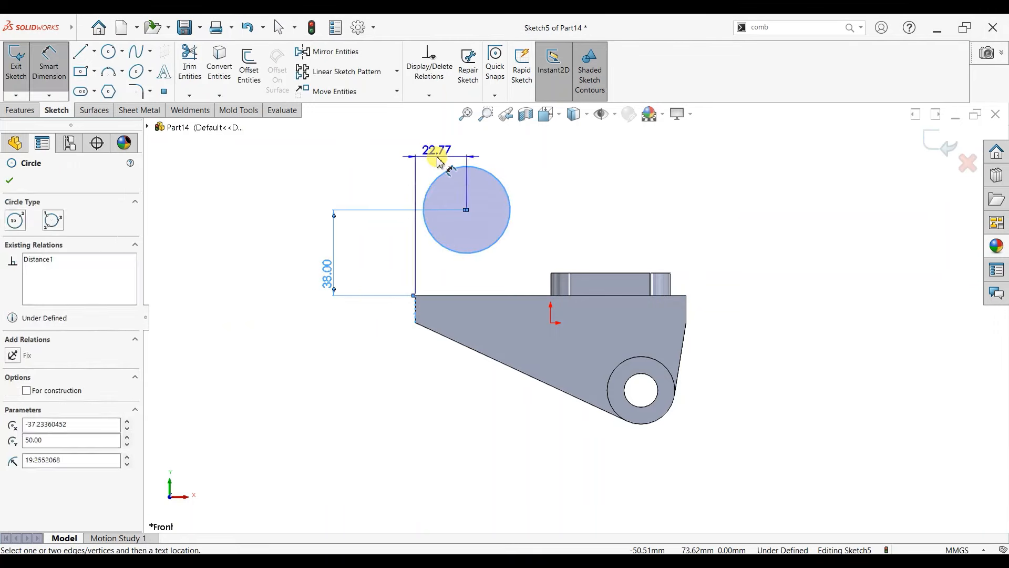
click(439, 160)
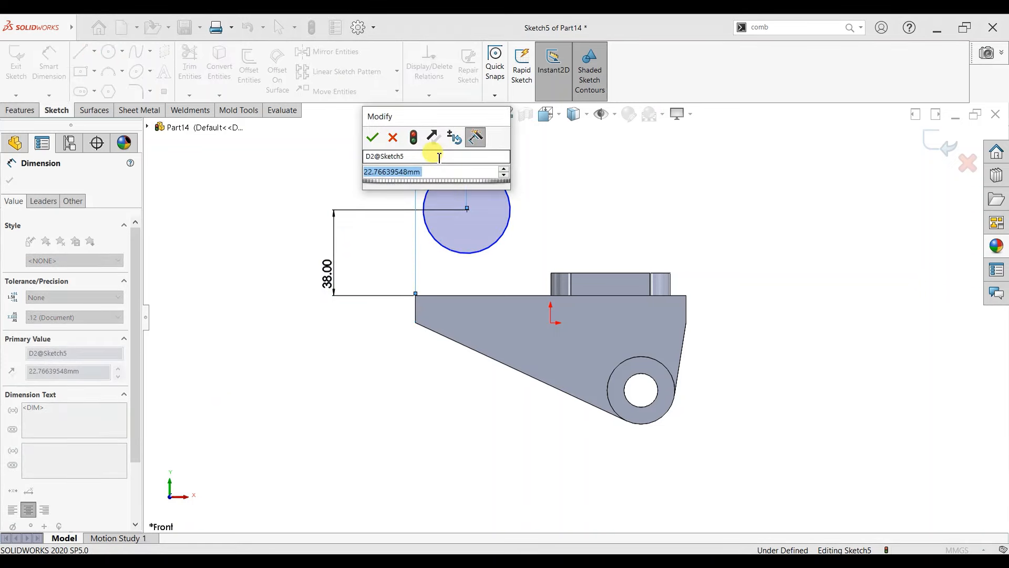
text(25)
key(Return)
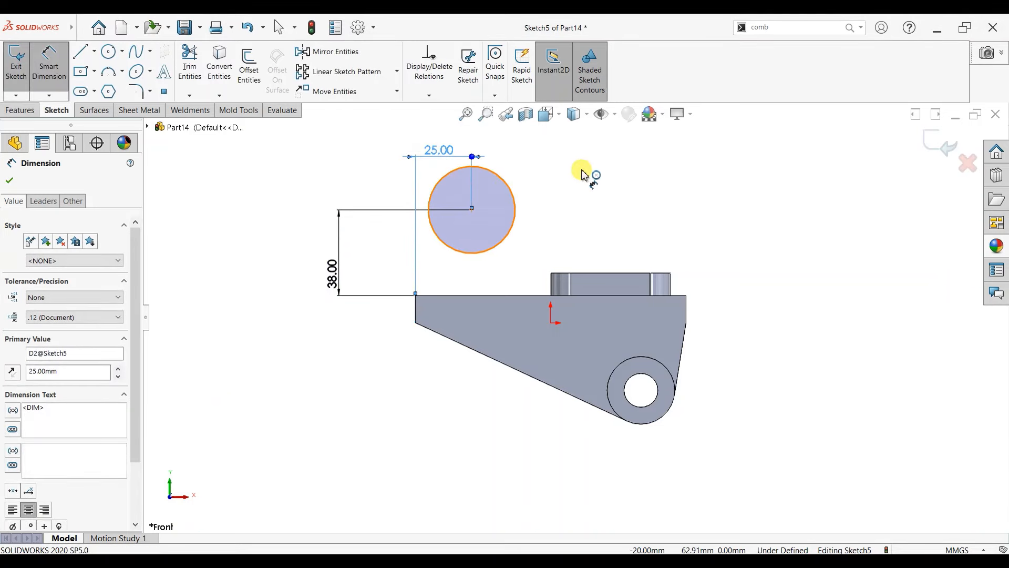
Dimension the circle's diameter as 35 mm
click(505, 181)
click(583, 173)
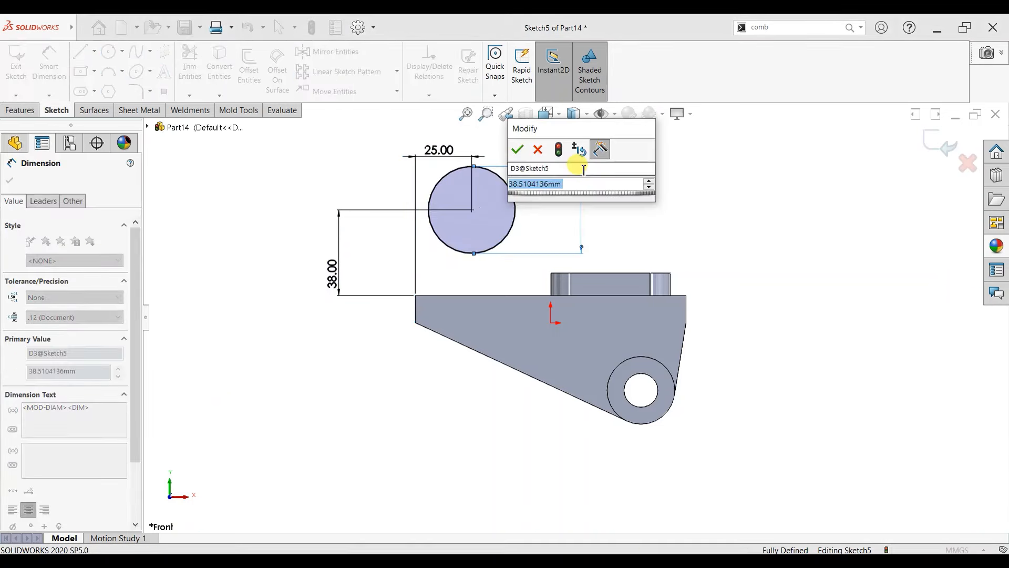
text(35)
key(Return)
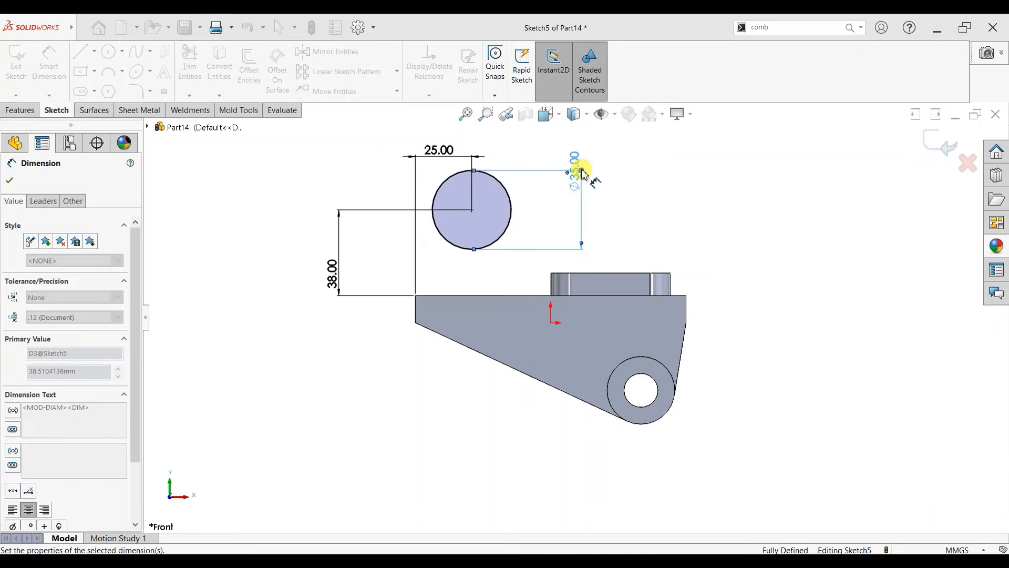
scroll(497, 204, down, 1)
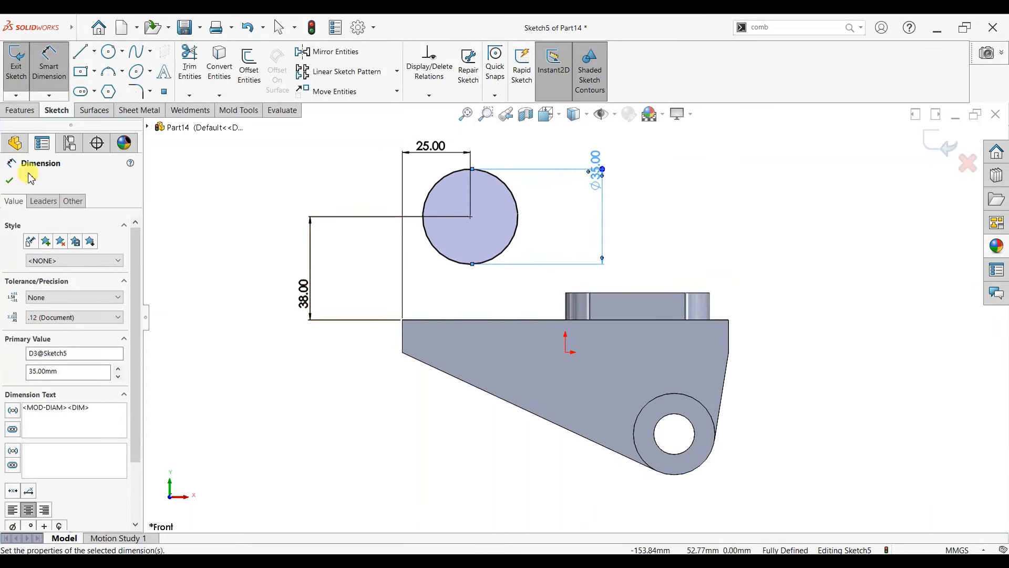
click(9, 179)
Extrude the 35 mm circle as a Mid Plane boss with a depth of 50 mm
click(18, 112)
click(8, 76)
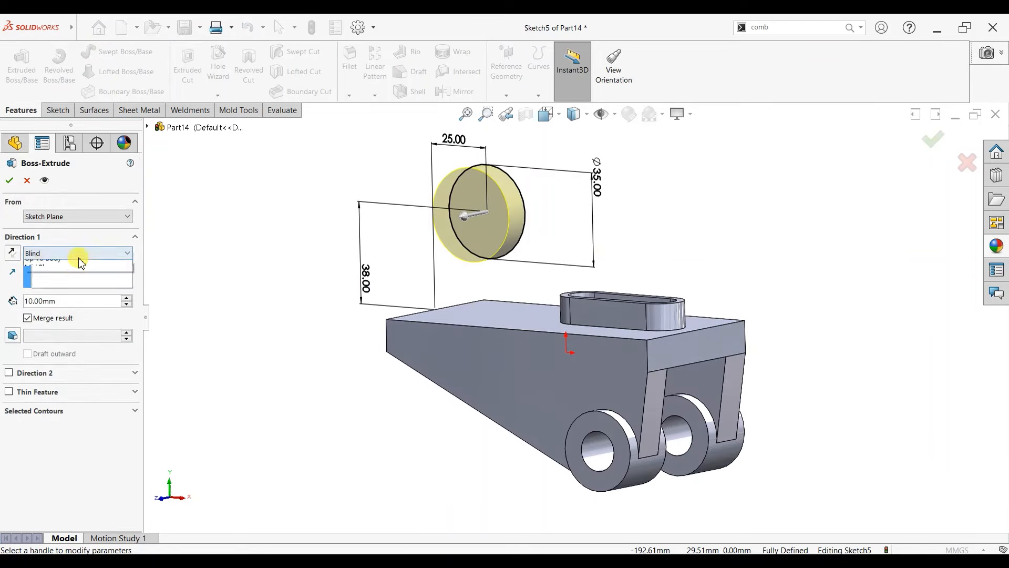
click(97, 258)
click(68, 318)
middle_drag(481, 266, 488, 339)
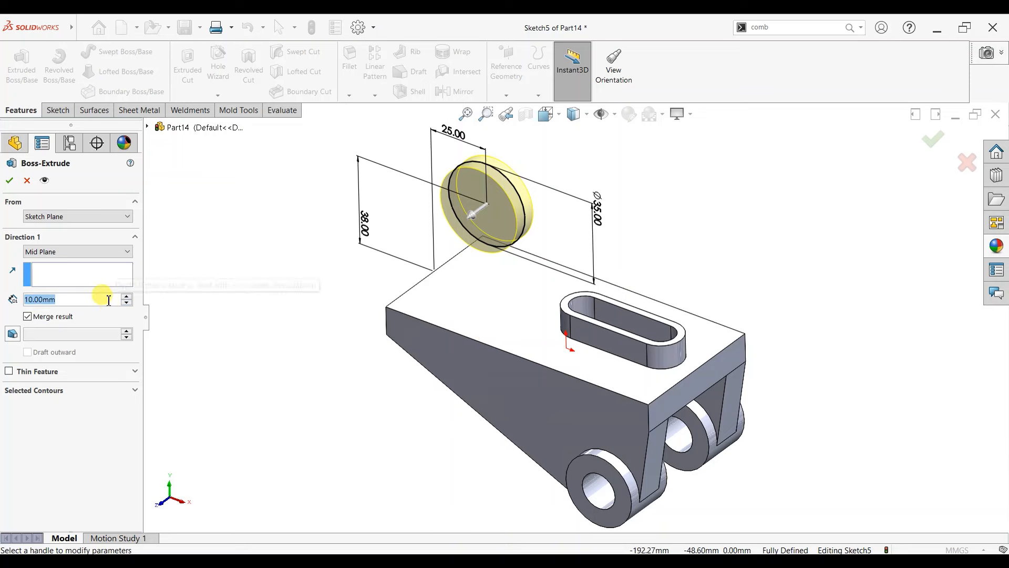
text(30)
key(Return)
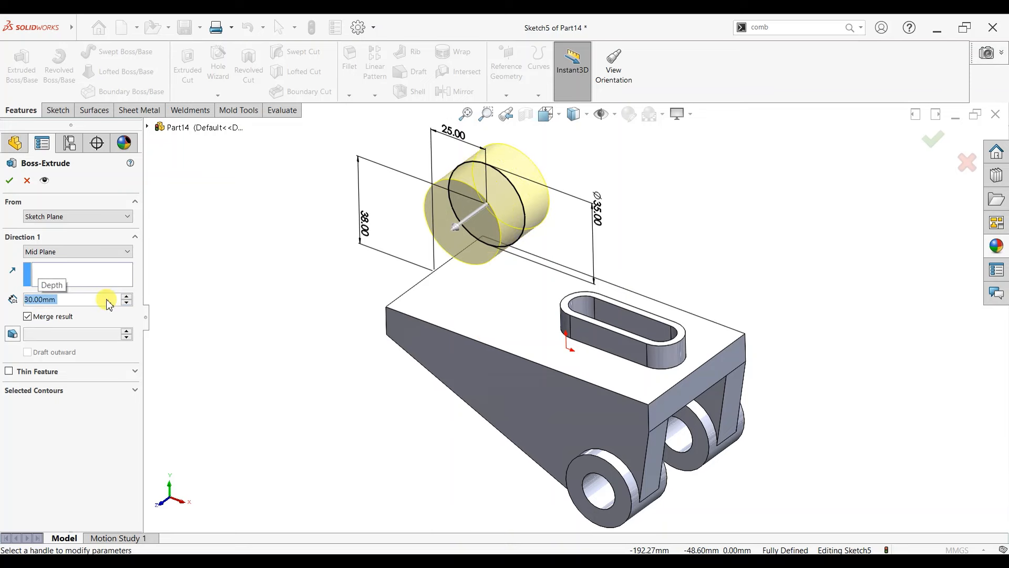
text(50)
key(Return)
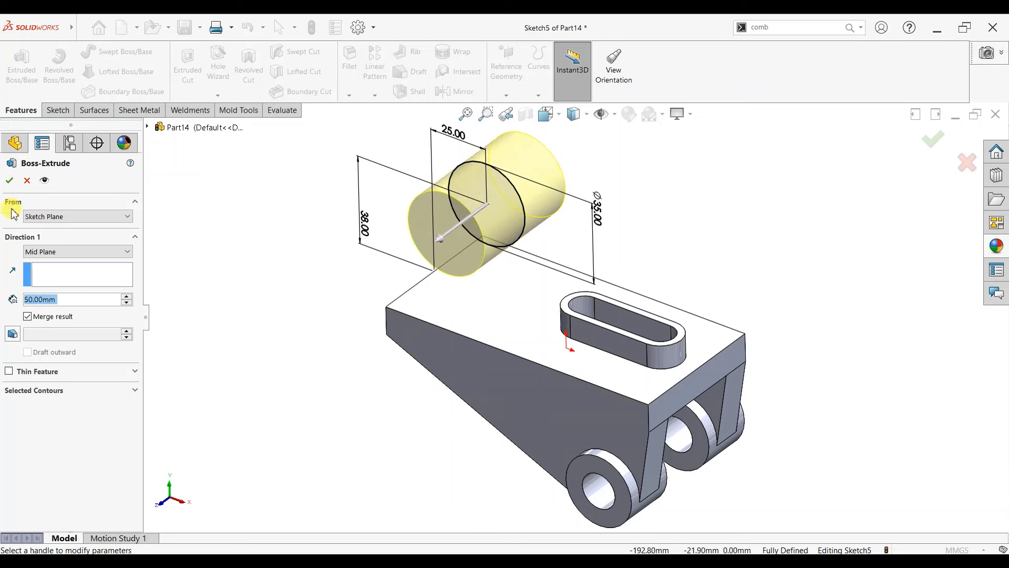
click(9, 182)
mouse_move(752, 284)
middle_down()
mouse_move(707, 347)
mouse_move(734, 266)
mouse_move(740, 273)
middle_up()
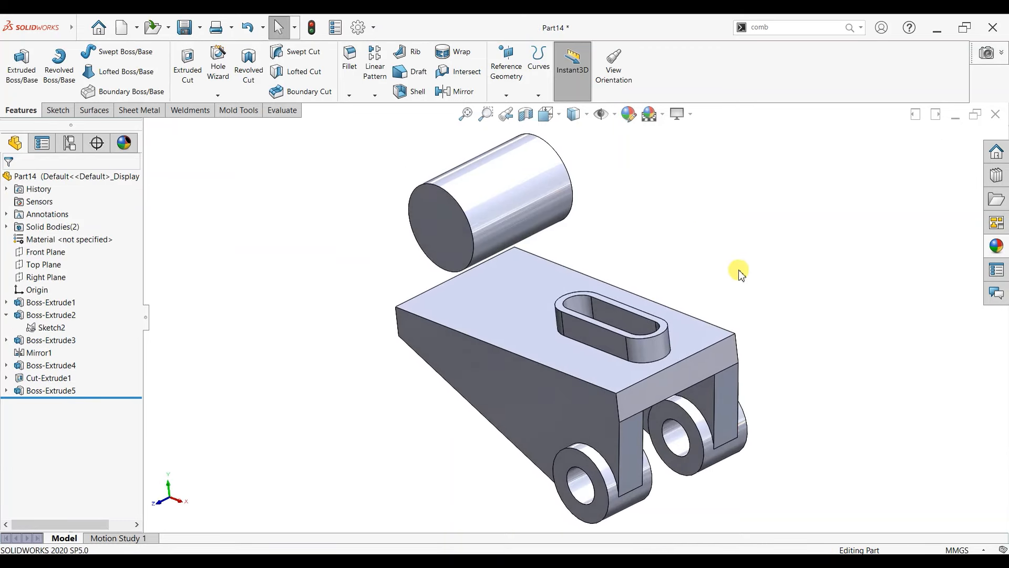
Start a sketch on the Front Plane, view it normal, and convert the cylinder's circular edge into a sketch entity
click(50, 257)
click(57, 110)
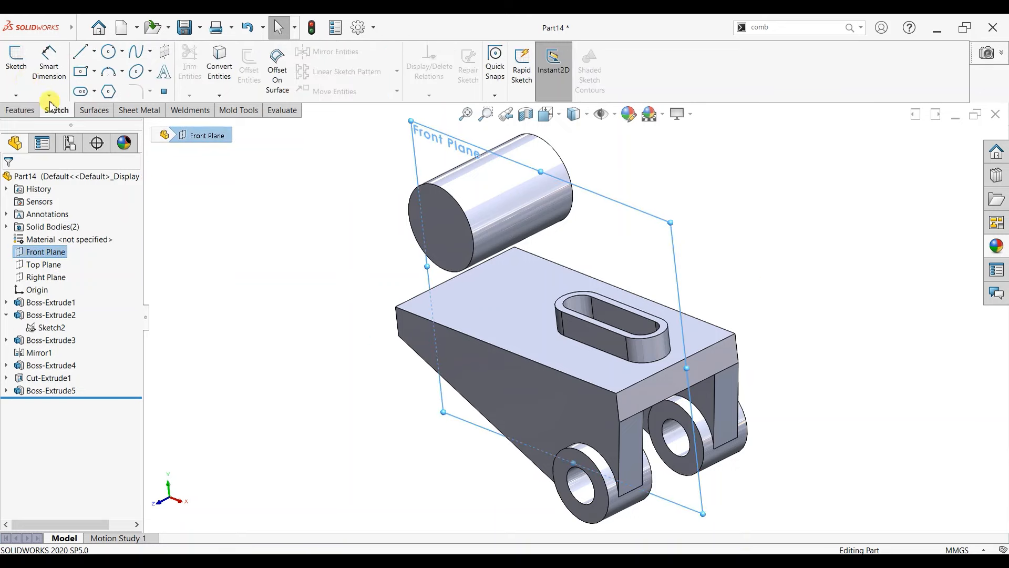
click(17, 66)
key(ctrl+8)
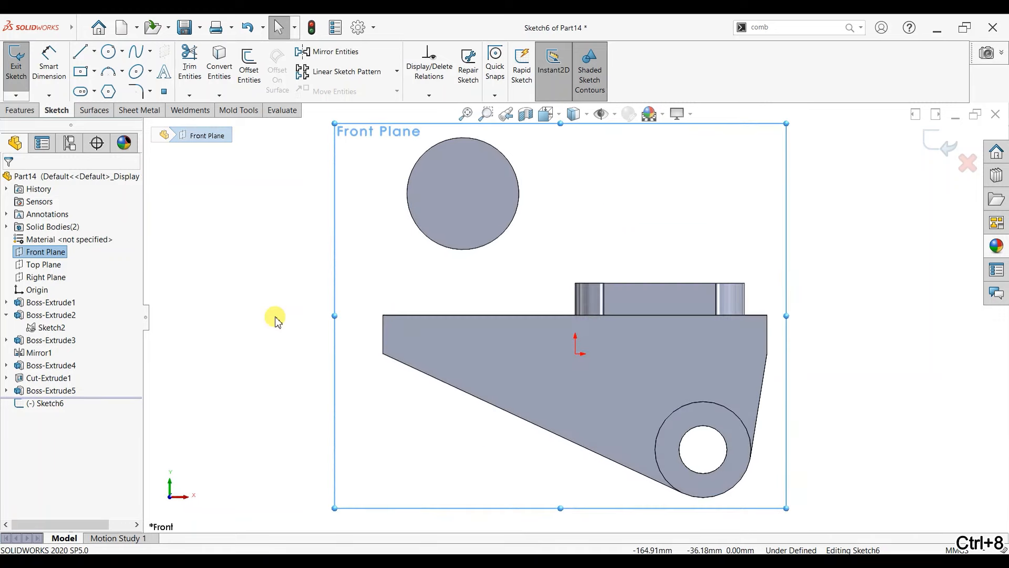
click(222, 80)
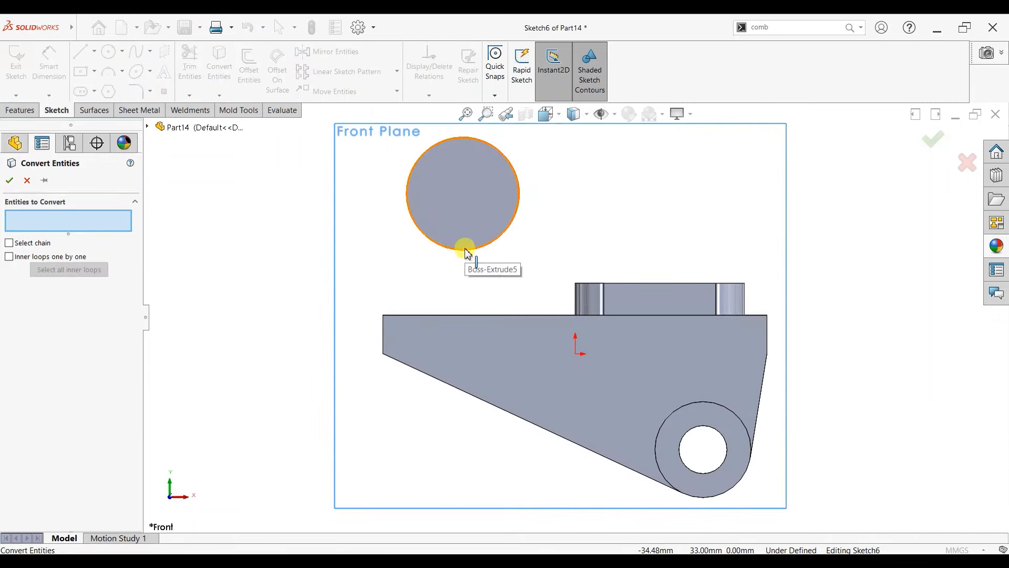
click(462, 249)
click(9, 182)
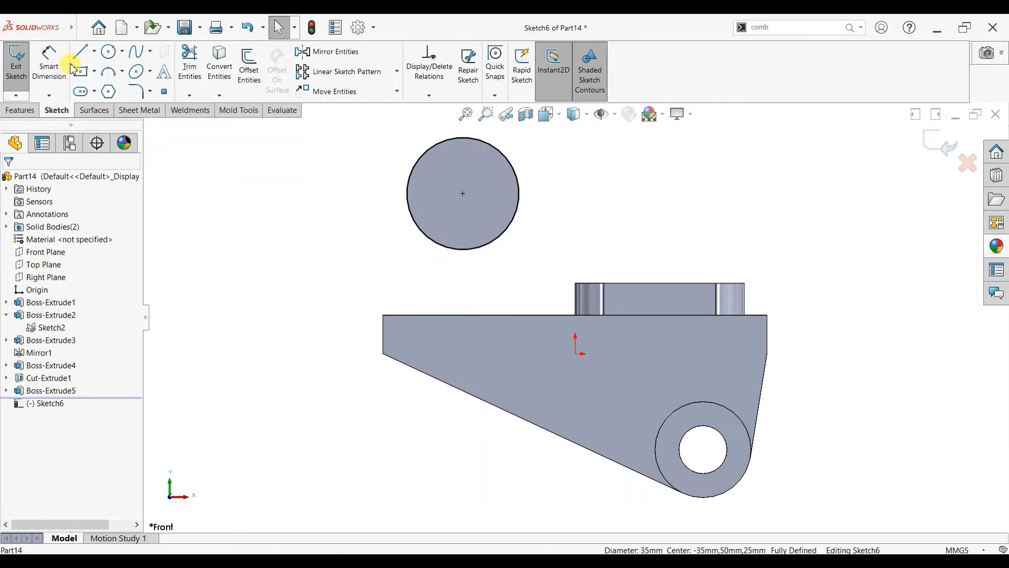
Sketch connected lines from the circle's outer quadrant to the plate's corner, along the plate's top edge, and up to the opposite quadrant
click(408, 193)
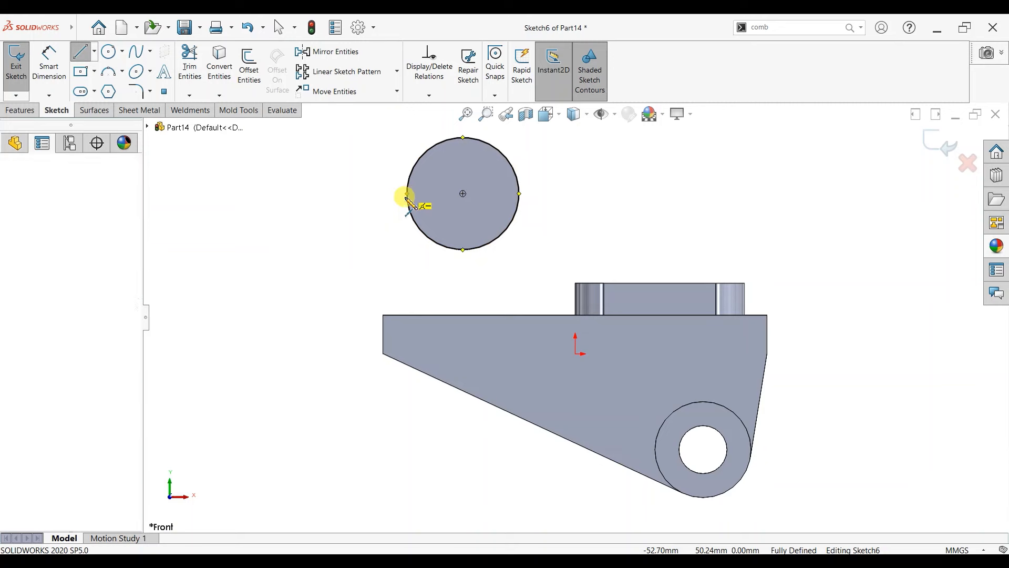
click(383, 315)
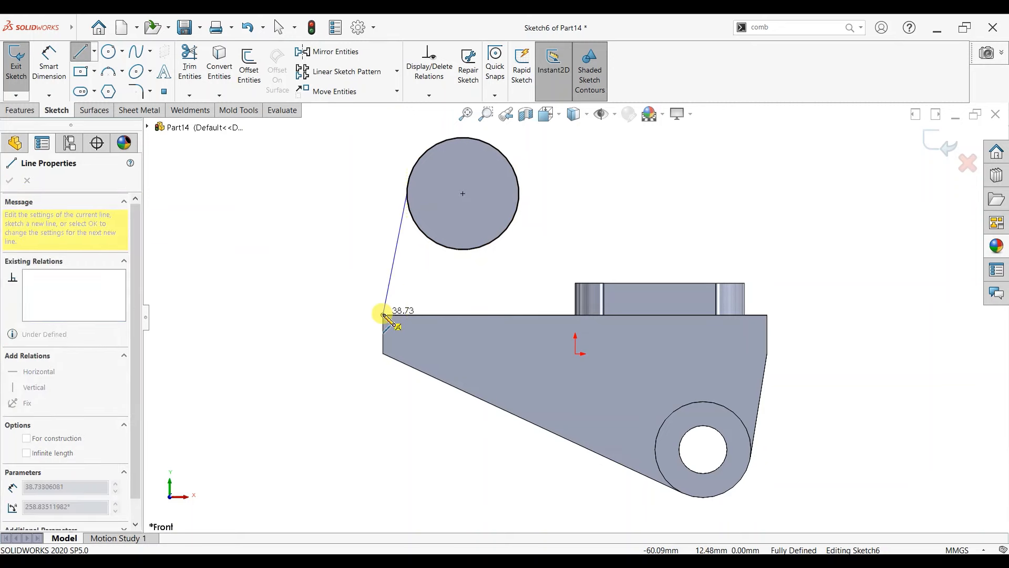
click(556, 315)
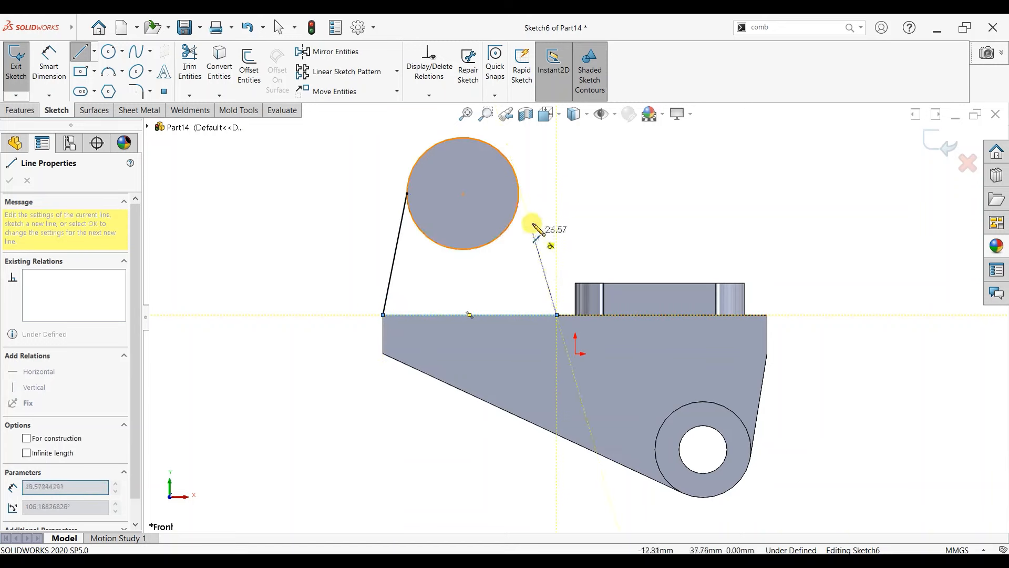
click(521, 196)
key(Escape)
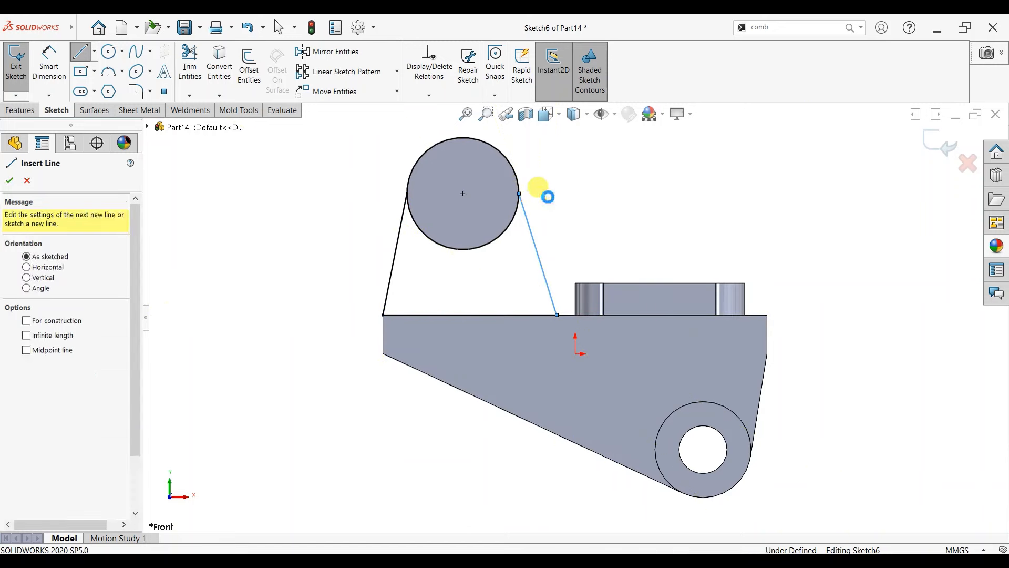
key(Escape)
Draw a centerline from the circle's centre to the base line's midpoint and make it vertical
click(94, 52)
click(104, 82)
click(462, 194)
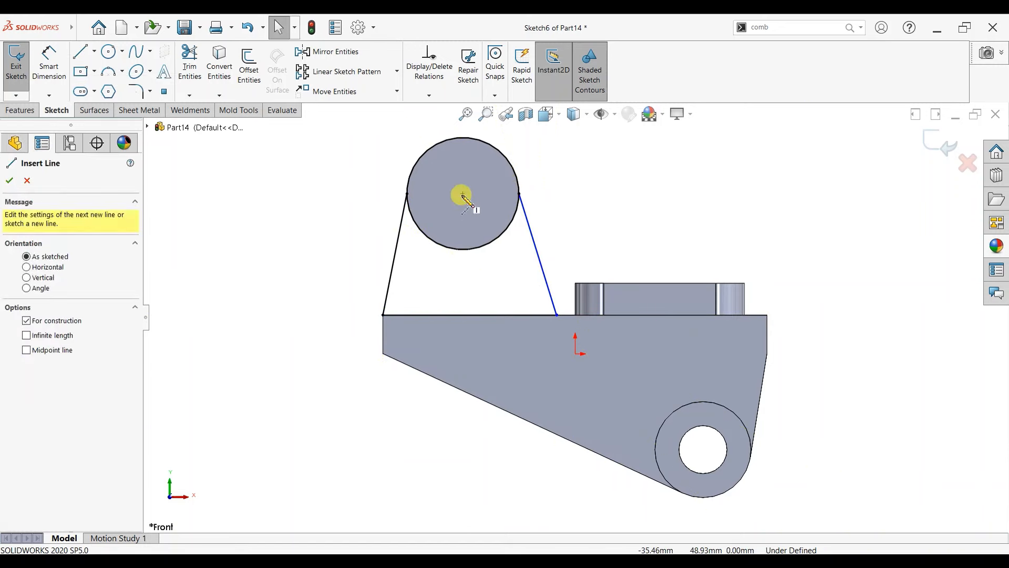
click(468, 314)
right_click(503, 261)
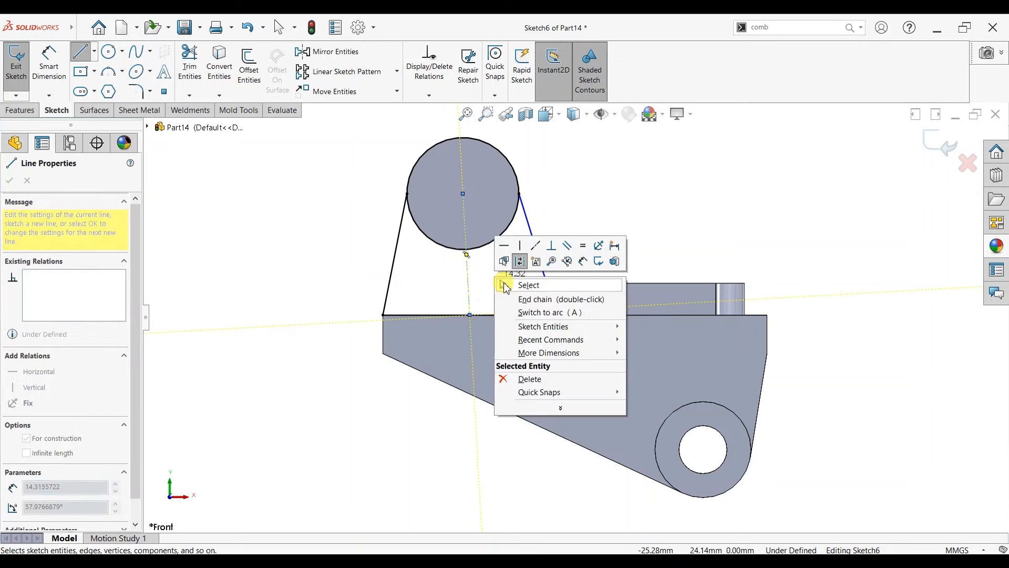
click(506, 288)
click(470, 287)
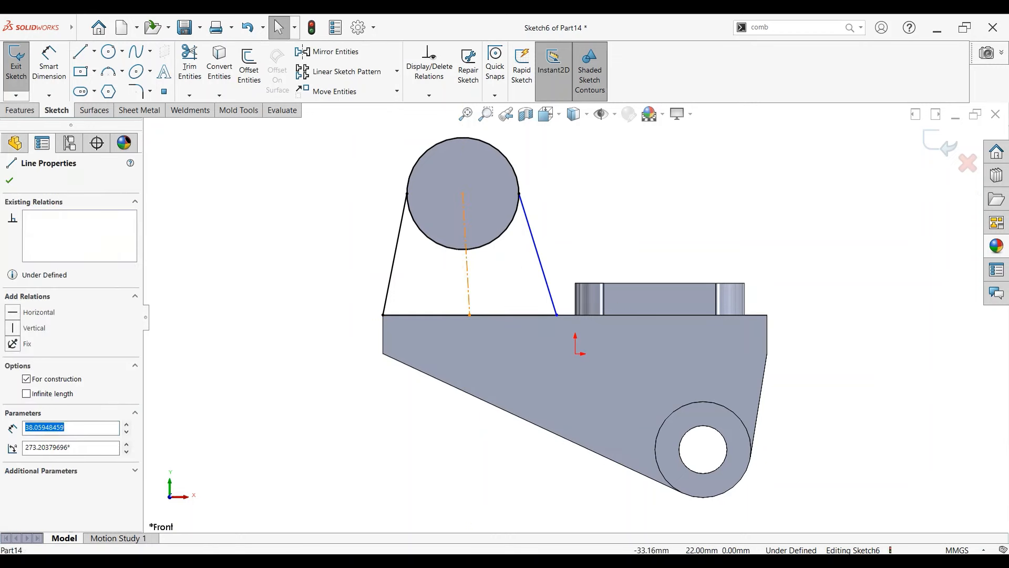
click(462, 234)
click(10, 182)
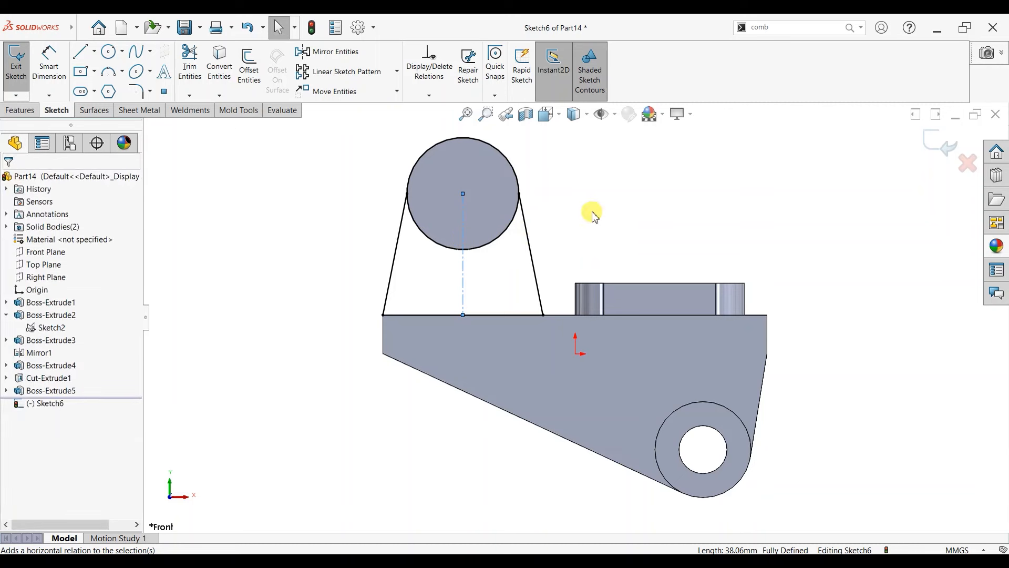
scroll(547, 207, down, 2)
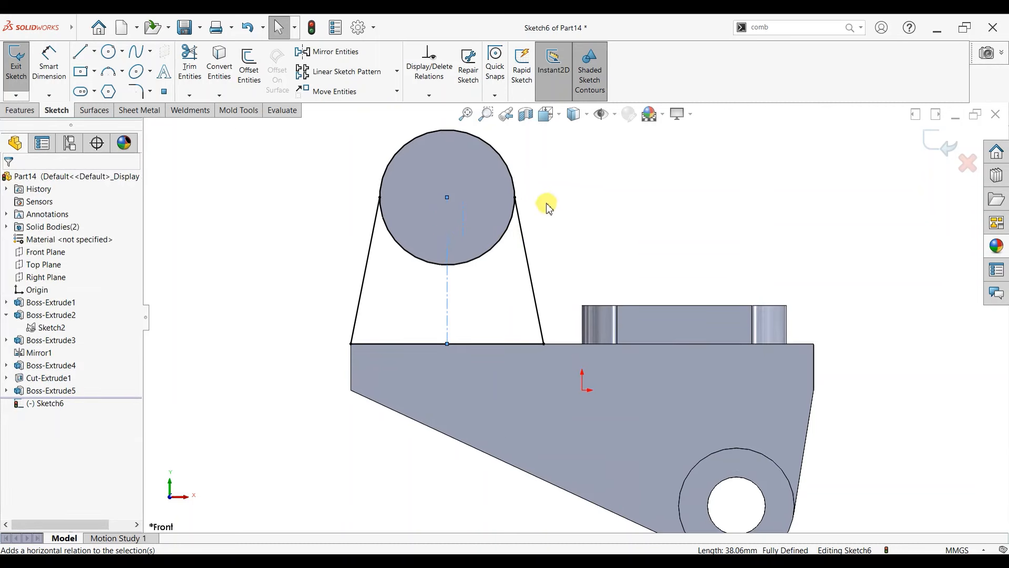
click(515, 199)
ctrl+click(514, 189)
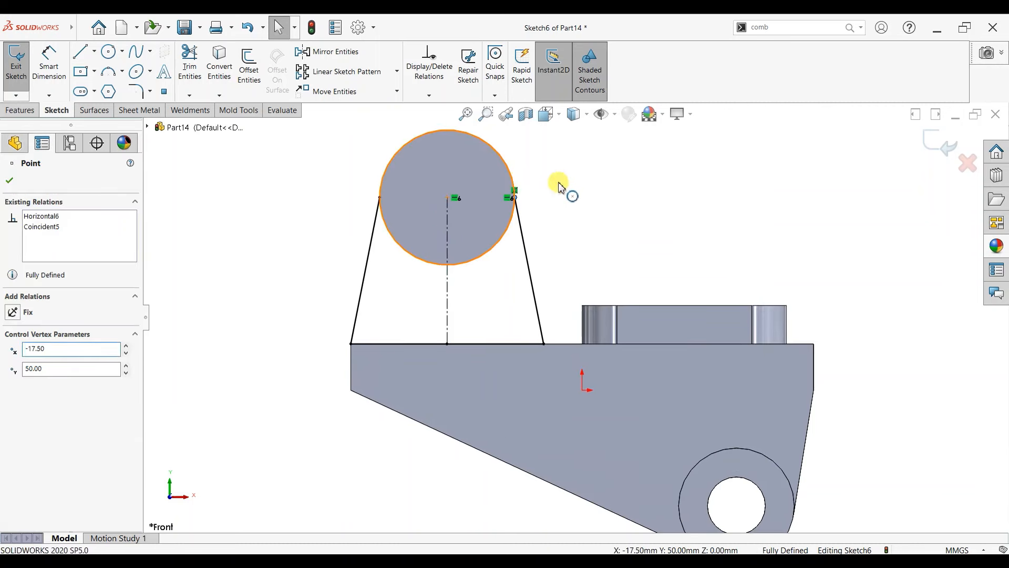
click(597, 239)
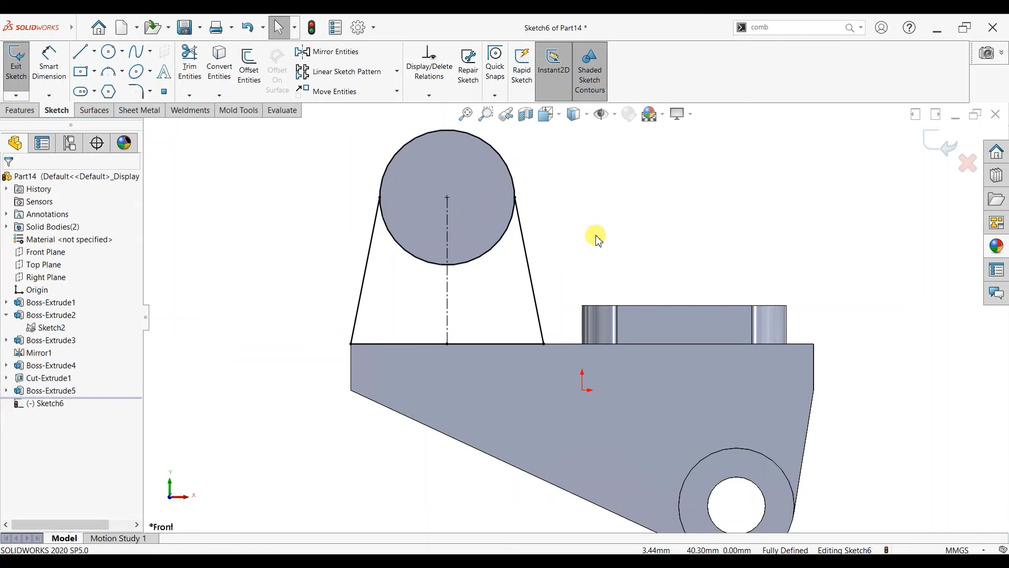
Trim away the upper arc of the converted circle to leave a closed support profile
click(189, 87)
drag(322, 128, 419, 169)
click(12, 181)
Start a boss extrusion of the closed support profile, beginning at a 10 mm offset from the sketch plane
click(20, 110)
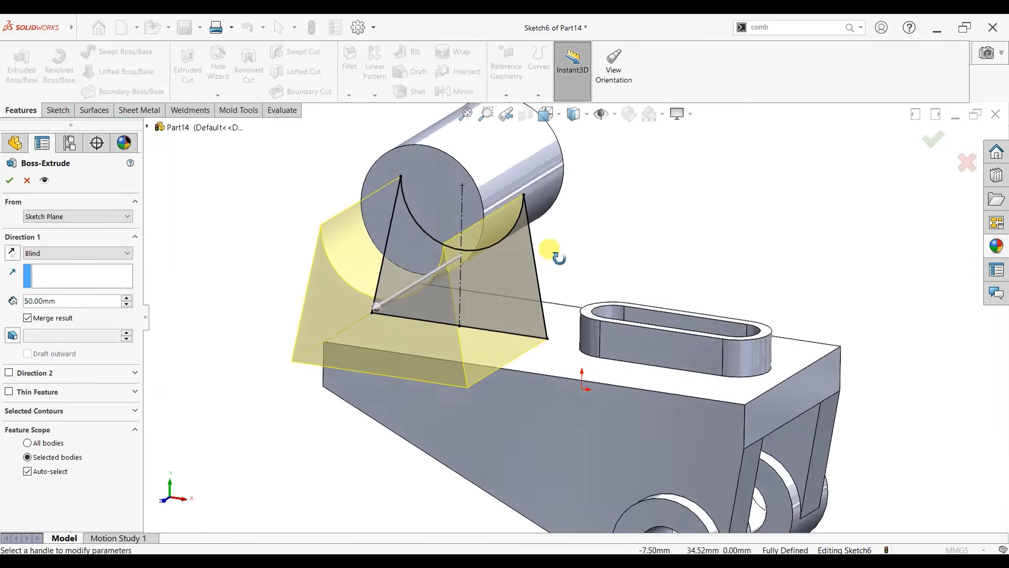
click(78, 216)
click(57, 252)
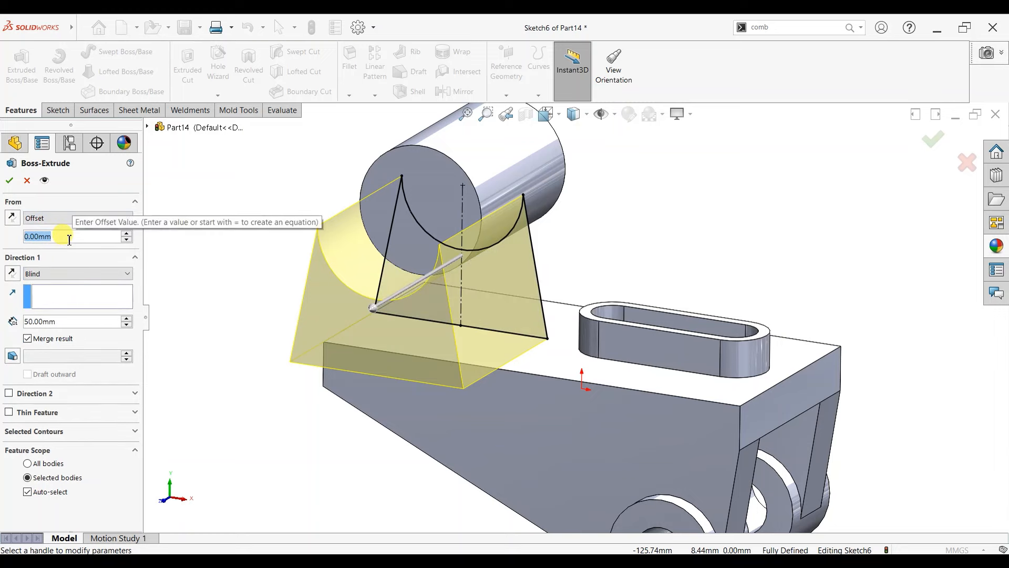
text(20)
key(Return)
middle_drag(533, 325, 428, 322)
text(10)
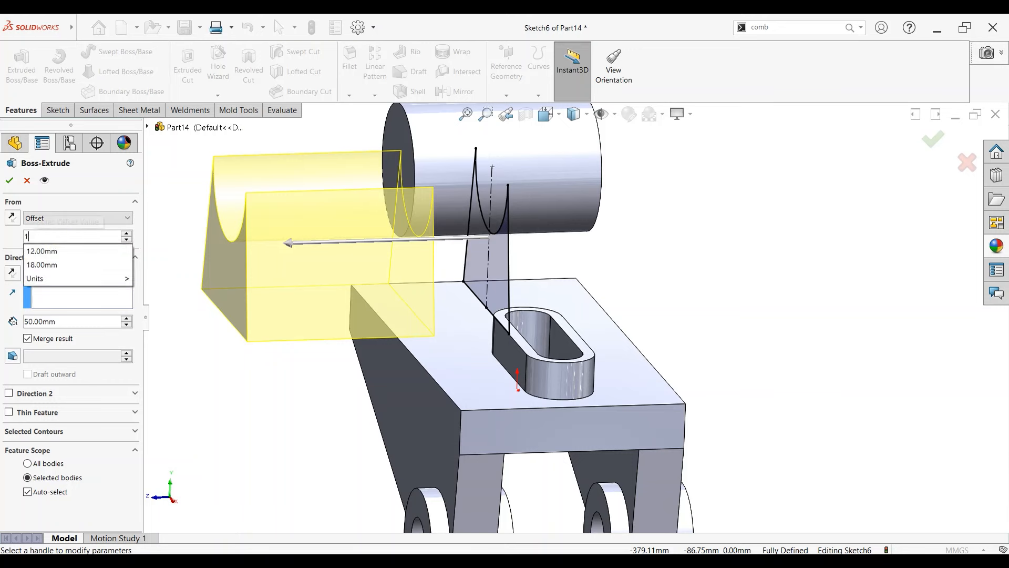
key(Return)
Set the support extrusion's blind depth to 10 mm and complete the feature
click(66, 322)
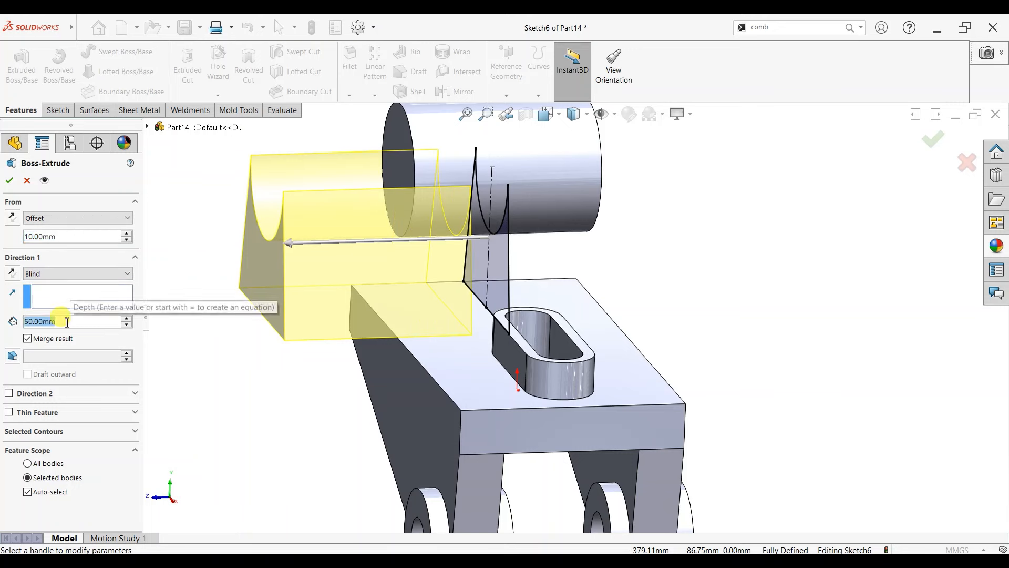
text(5)
key(Return)
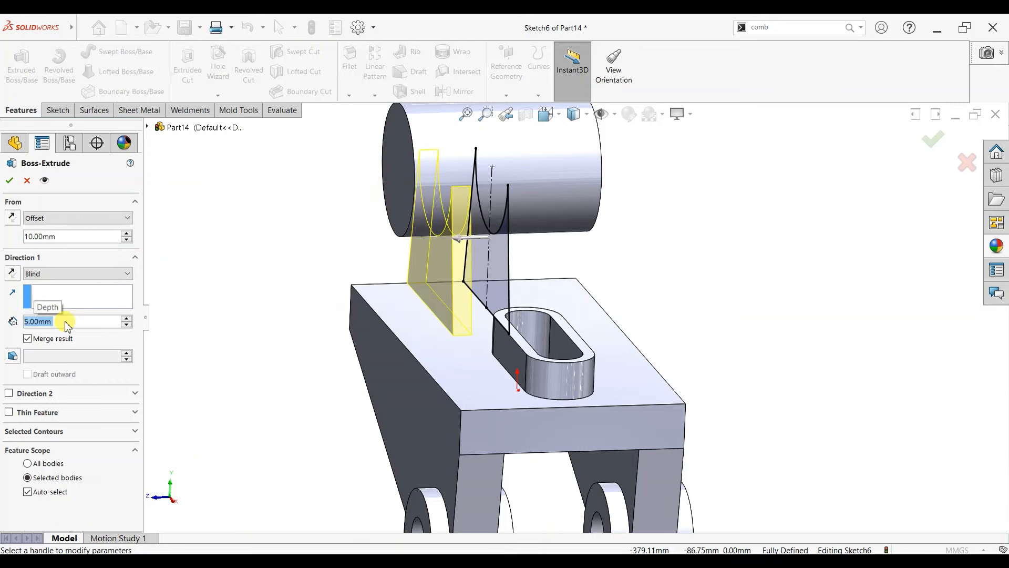
text(10)
key(Return)
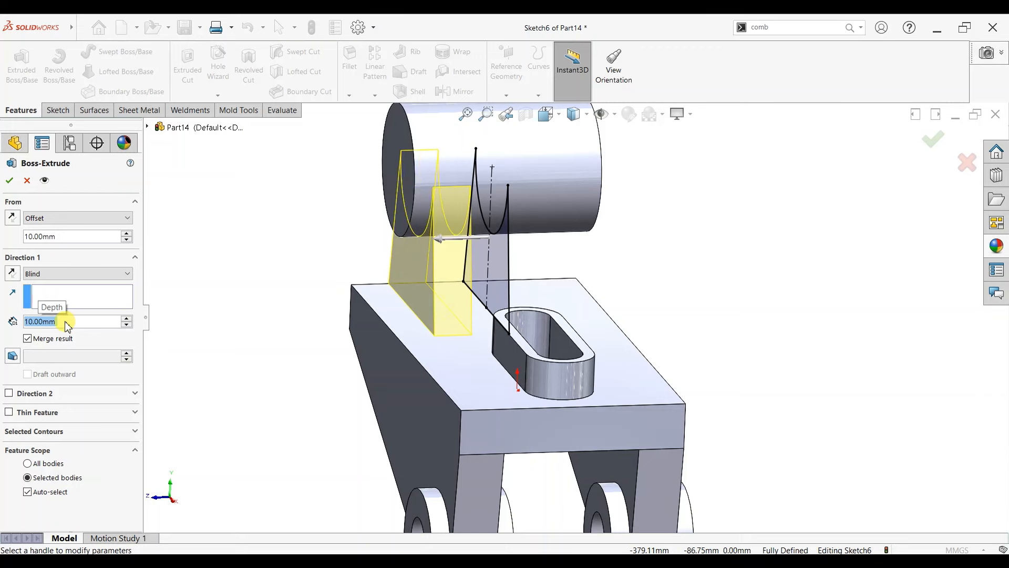
key(Return)
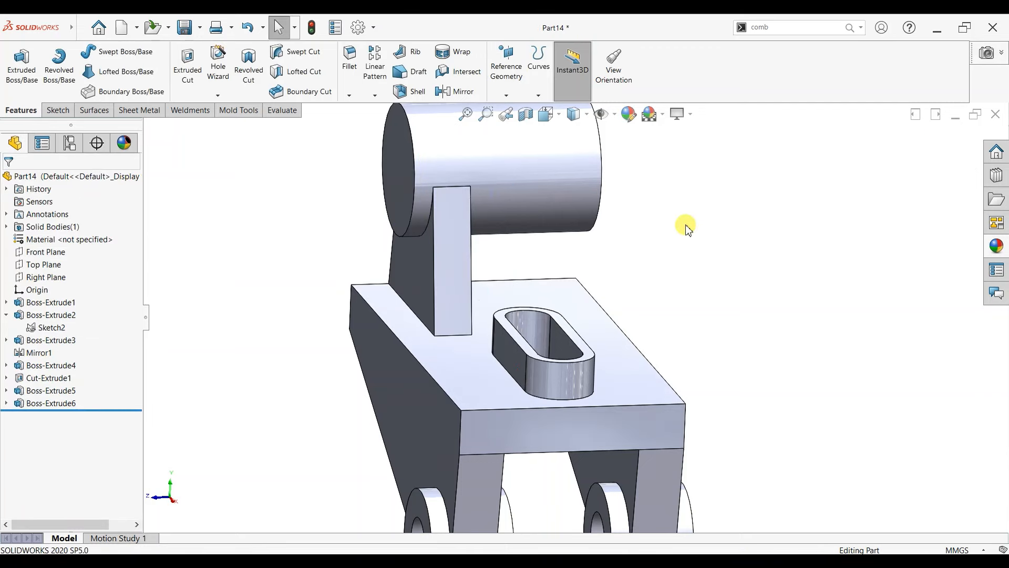
Mirror the extruded cylinder support about the Front Plane
click(46, 251)
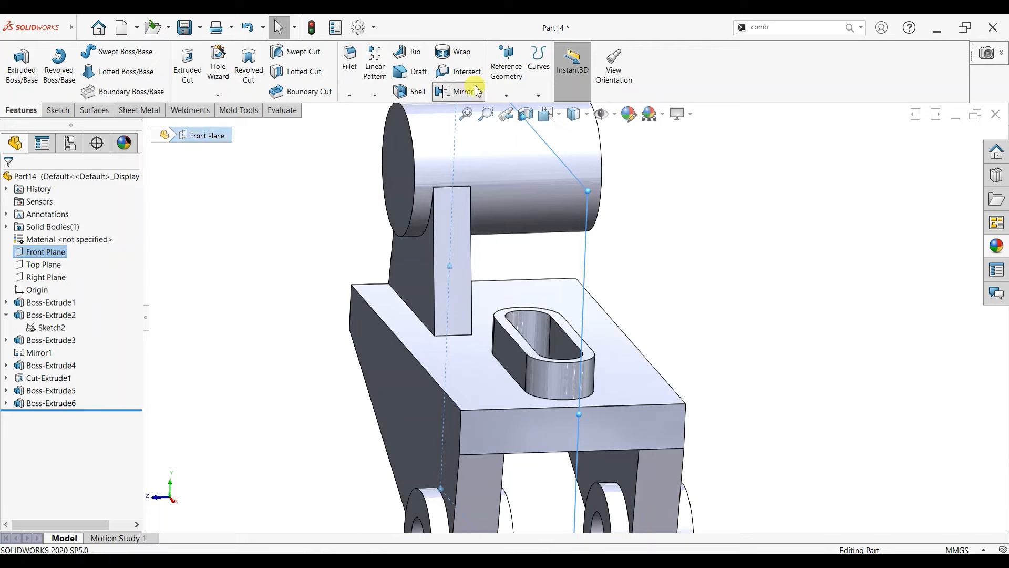
click(455, 90)
click(411, 259)
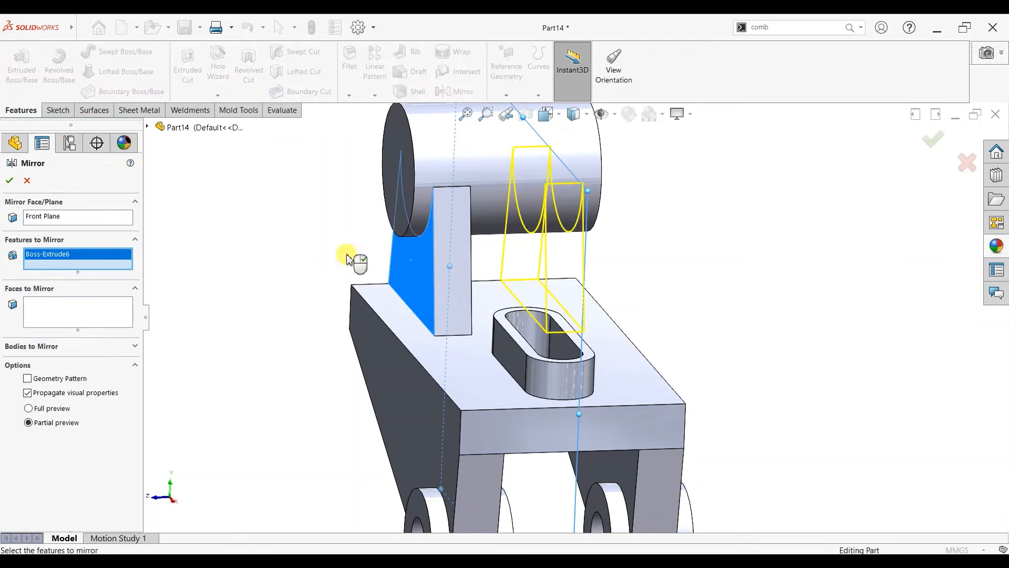
click(9, 182)
Start a sketch on the upper cylinder's front end face and offset its circular edge inward by 10 mm
mouse_move(703, 259)
middle_down()
mouse_move(689, 279)
mouse_move(648, 262)
mouse_move(734, 259)
middle_up()
click(406, 218)
click(452, 190)
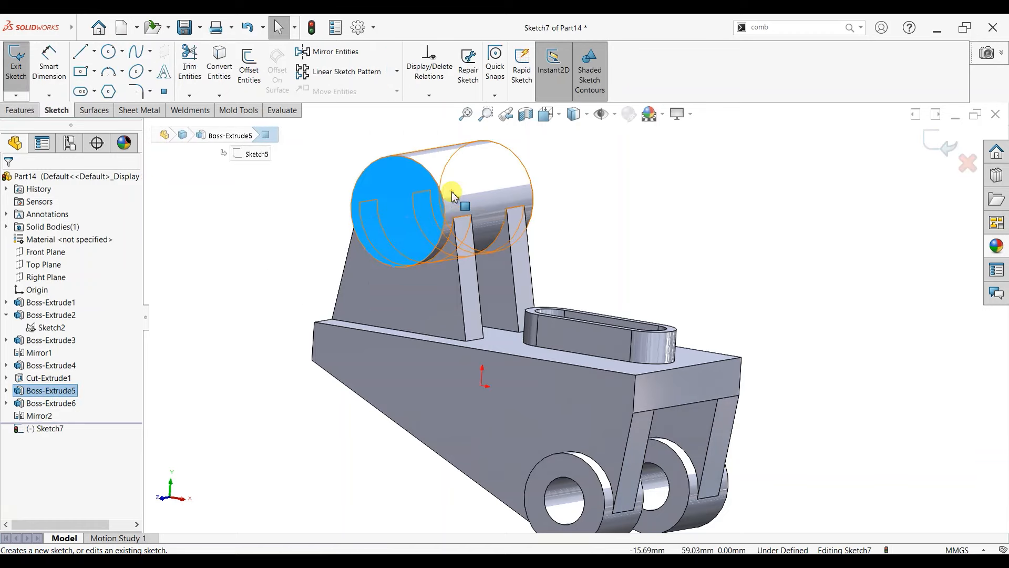
key(ctrl+8)
key(o)
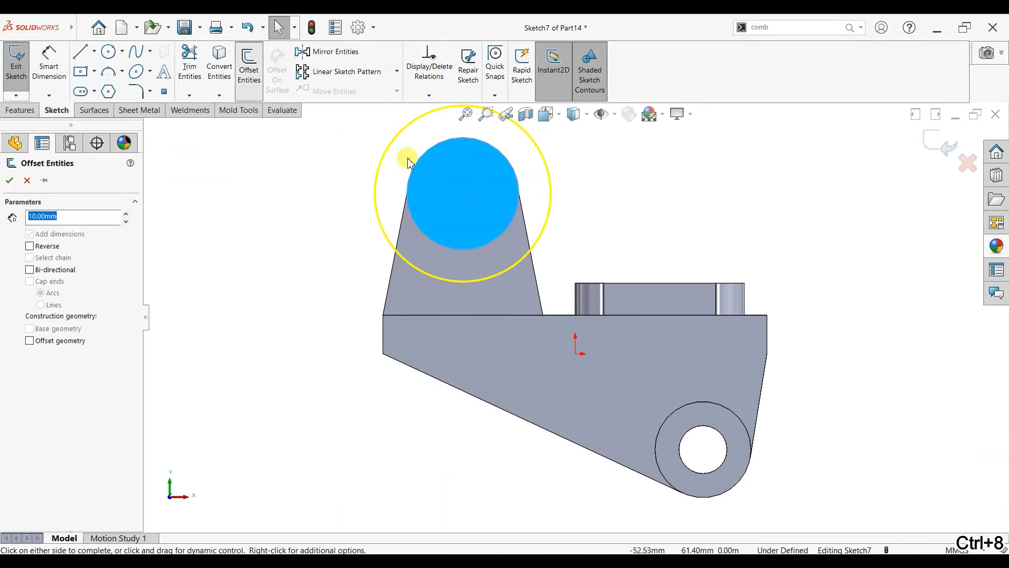
click(49, 246)
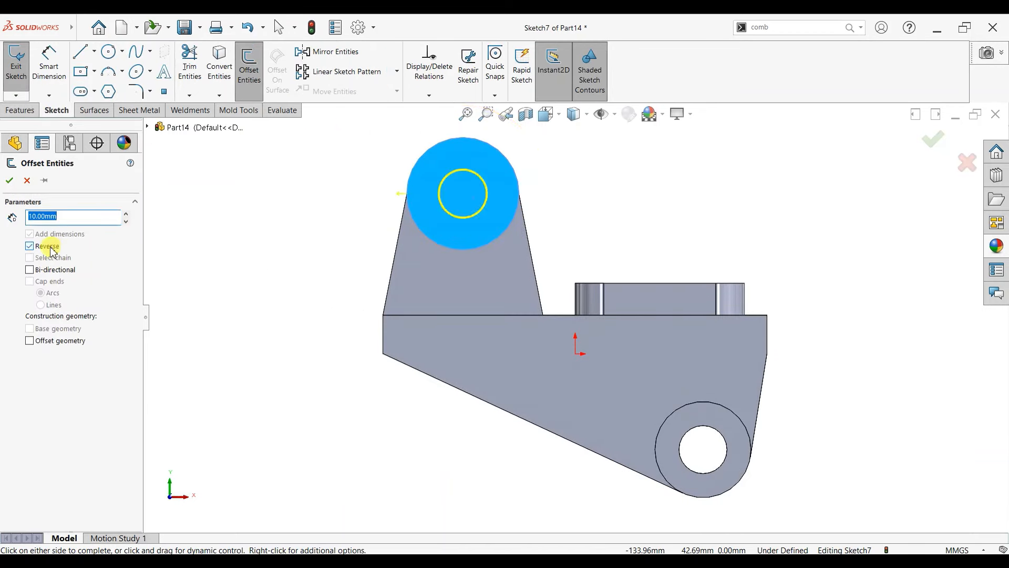
key(Return)
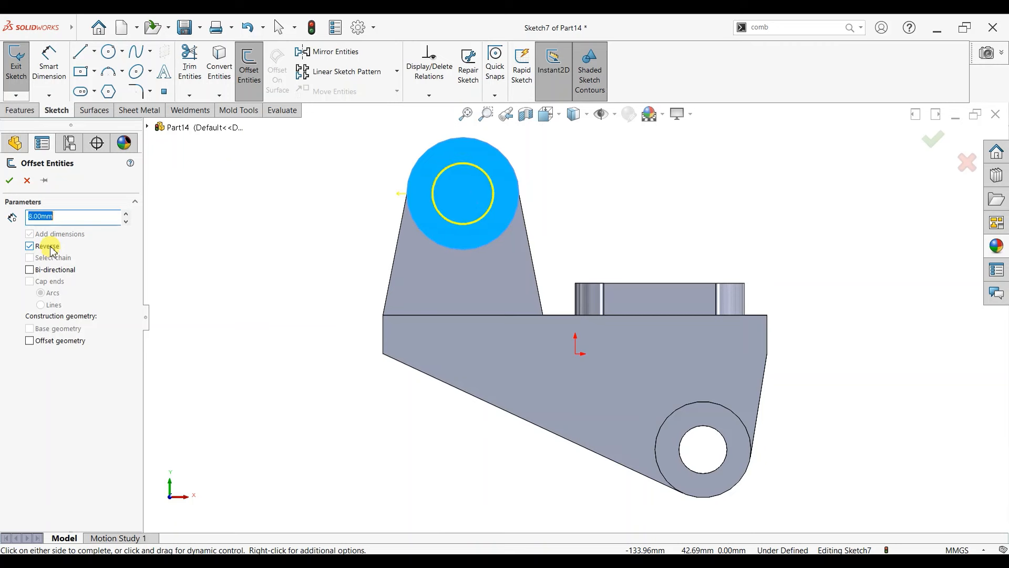
text(5)
key(Return)
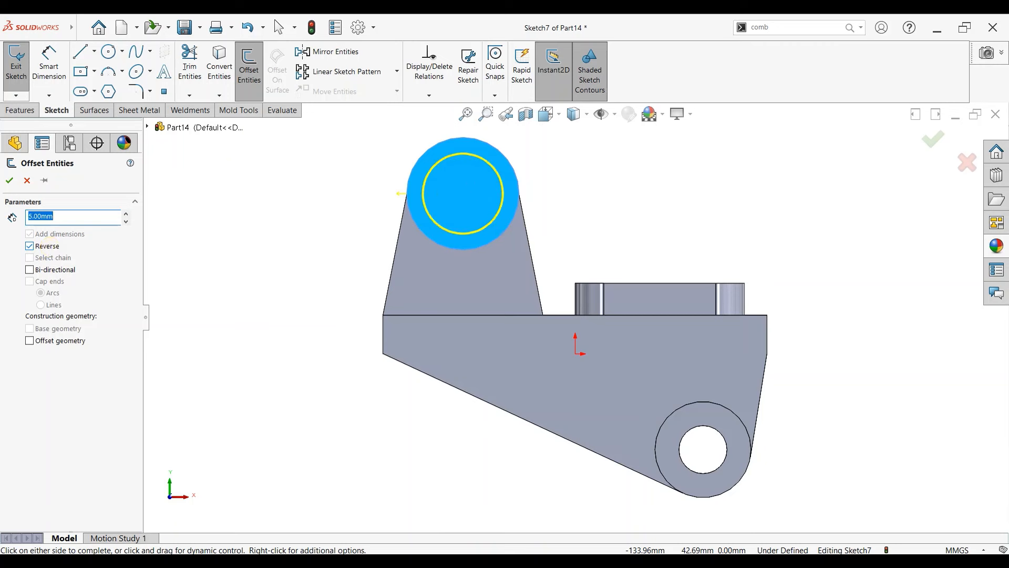
text(10)
key(Return)
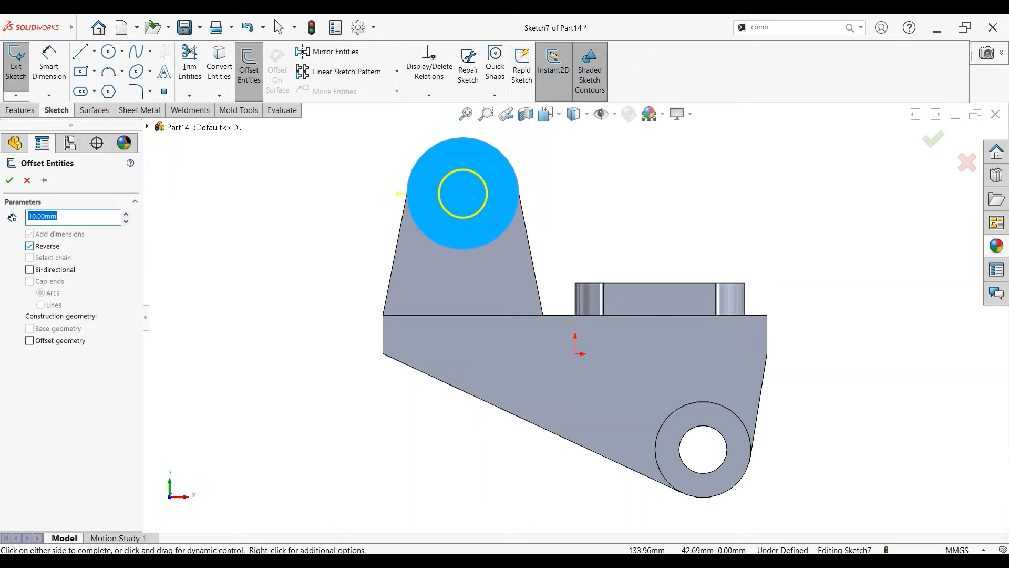
click(9, 180)
Cut the offset circle through all to bore a hole along the upper cylinder
click(20, 110)
click(181, 77)
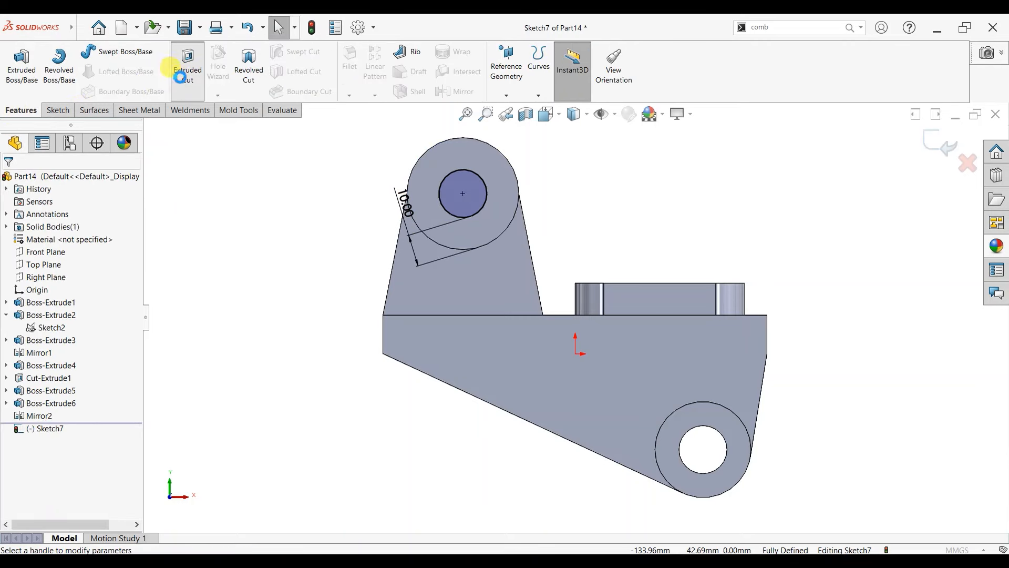
click(61, 253)
click(54, 269)
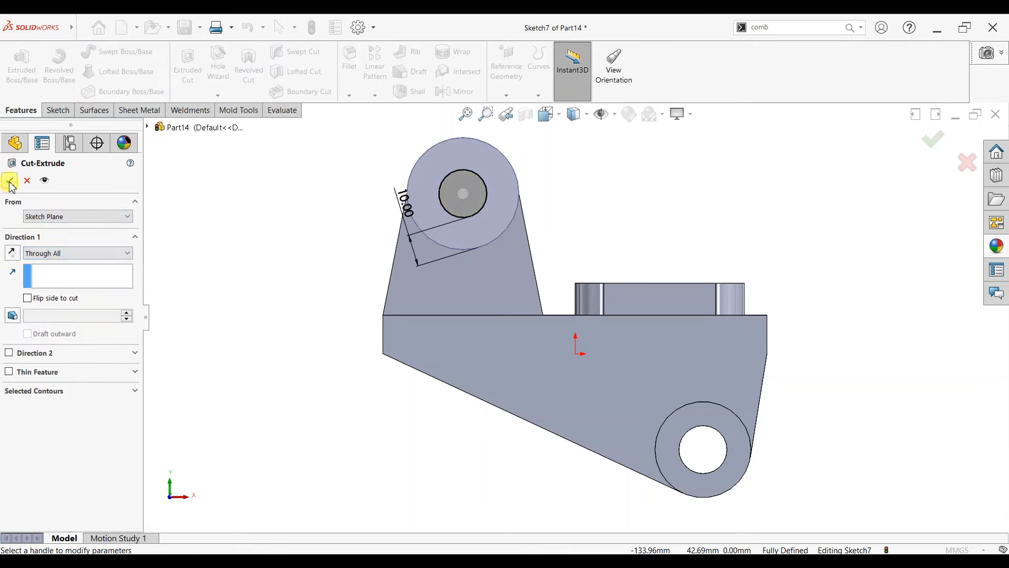
click(10, 180)
Start another sketch on the upper cylinder's front end face and offset its outer edge inward by 7 mm
middle_drag(648, 198, 638, 229)
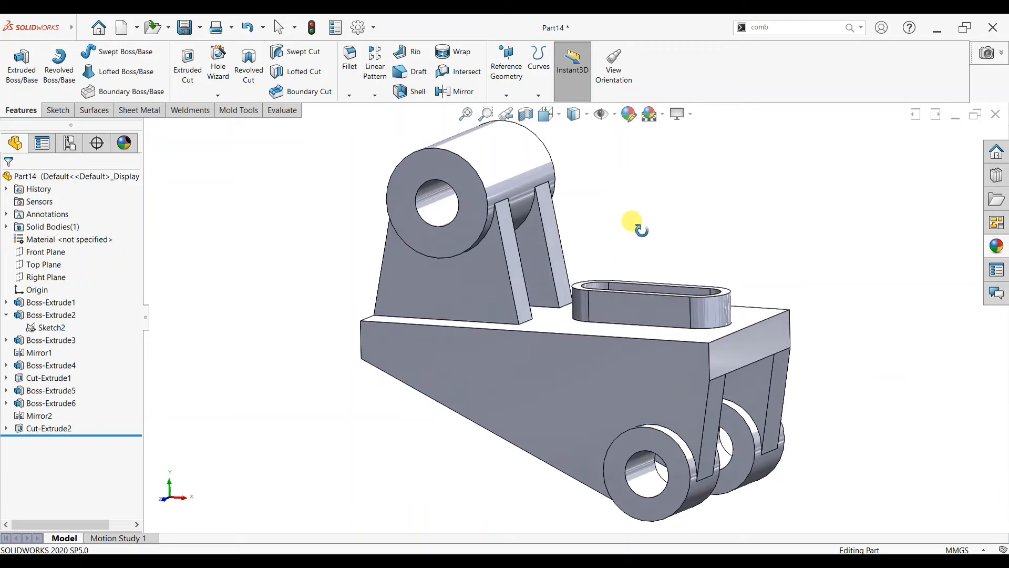
click(470, 173)
click(506, 146)
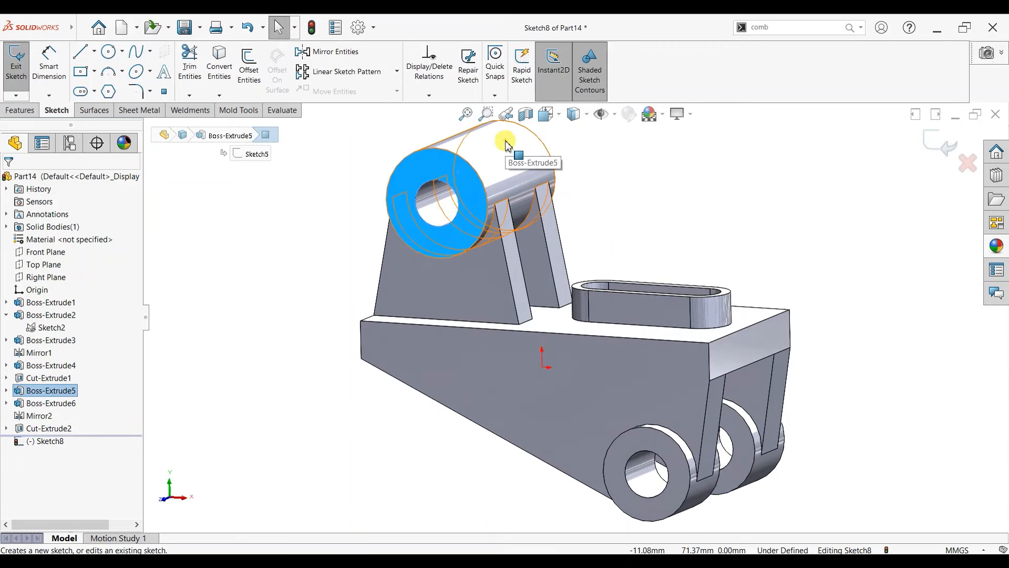
key(ctrl+8)
click(249, 66)
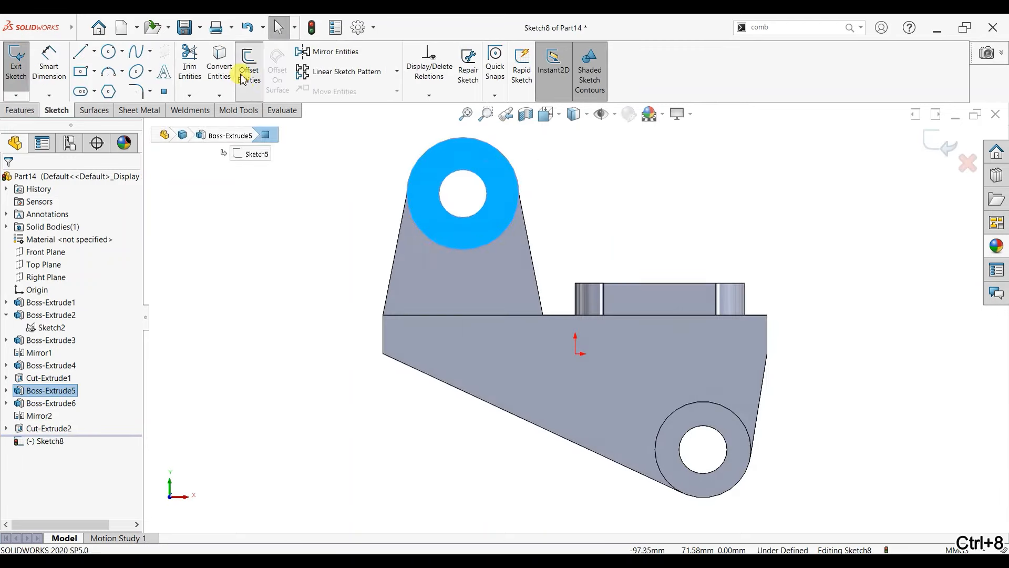
click(30, 245)
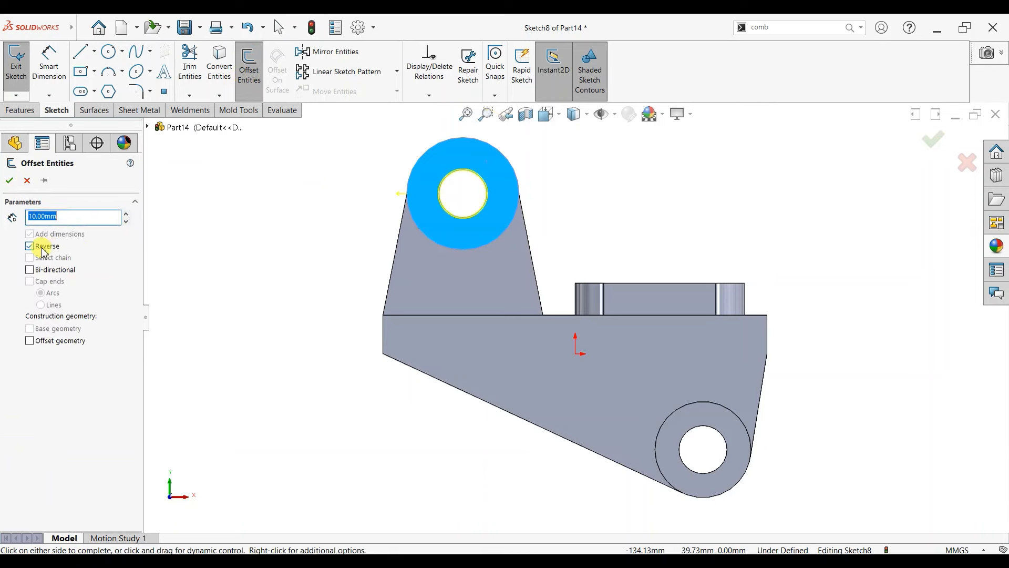
text(5)
key(Return)
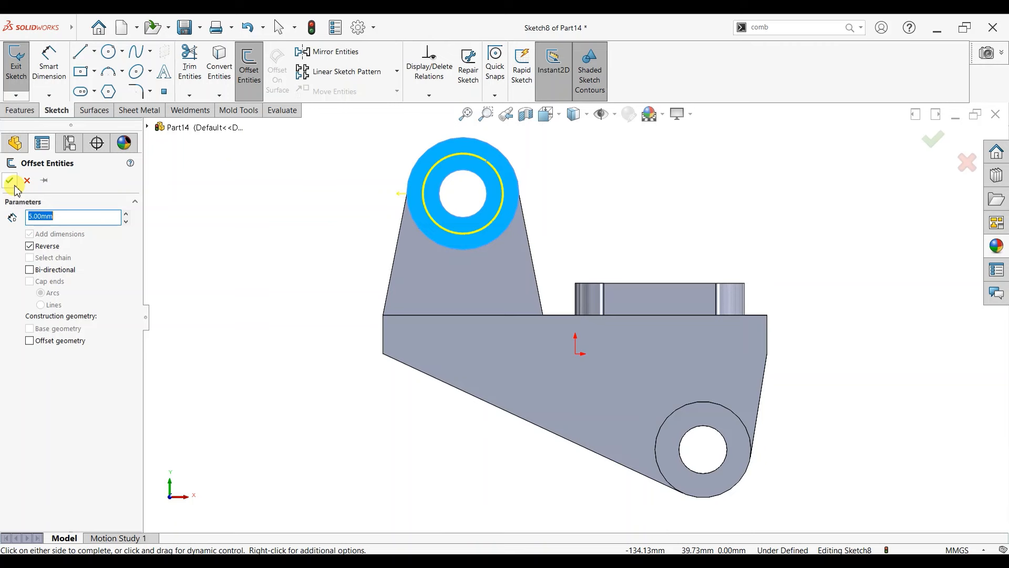
text(3)
key(Return)
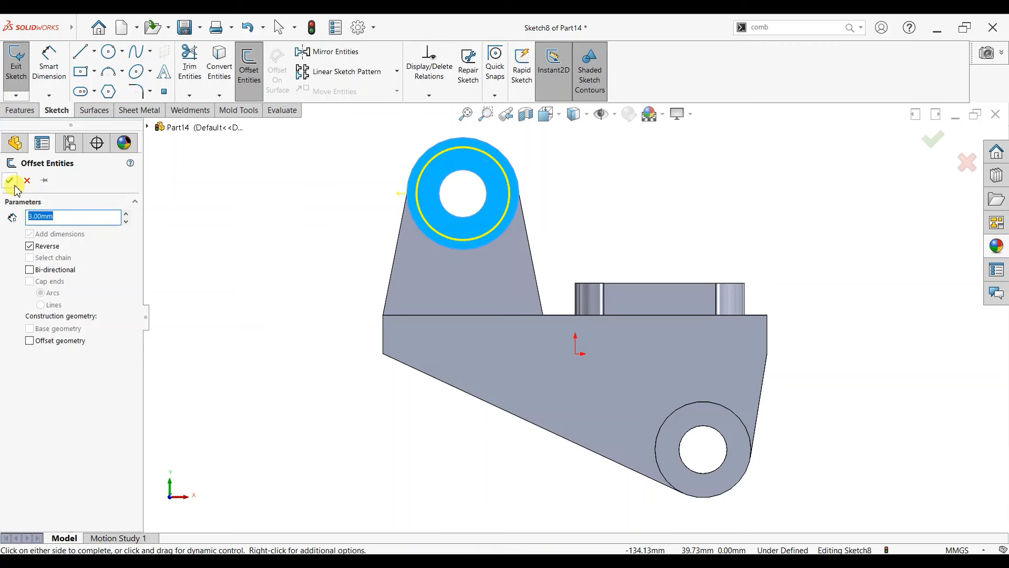
text(8)
key(Return)
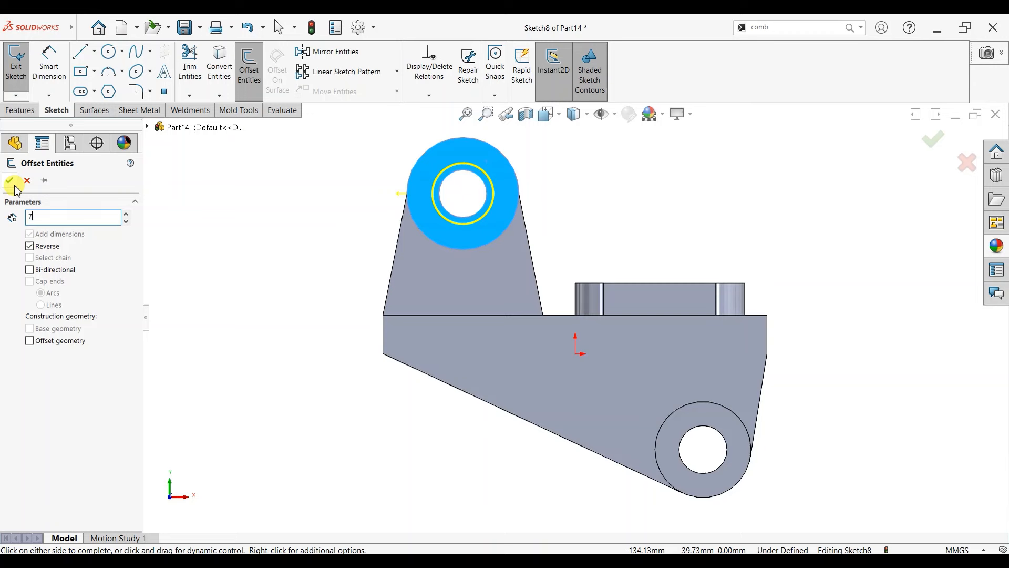
key(Return)
click(9, 181)
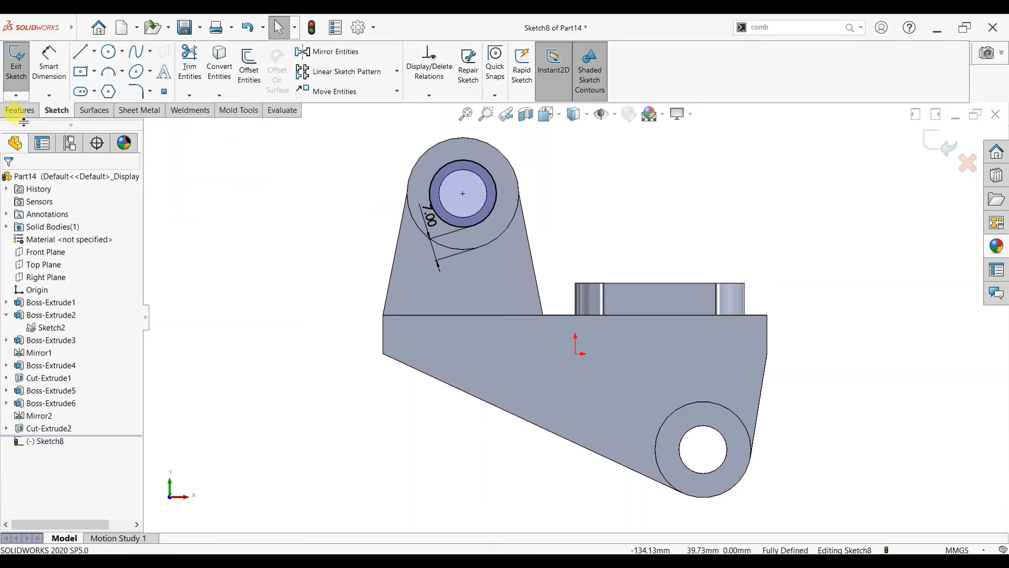
Cut the larger circle 10 mm deep to form a counterbore in the cylinder's front end
click(20, 110)
click(193, 76)
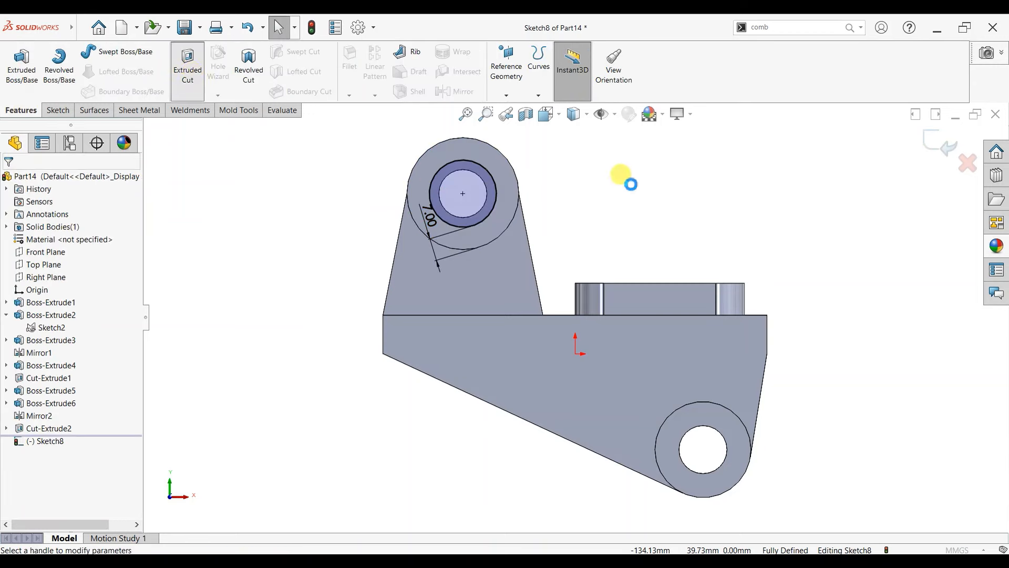
middle_drag(578, 191, 544, 303)
scroll(577, 242, down, 1)
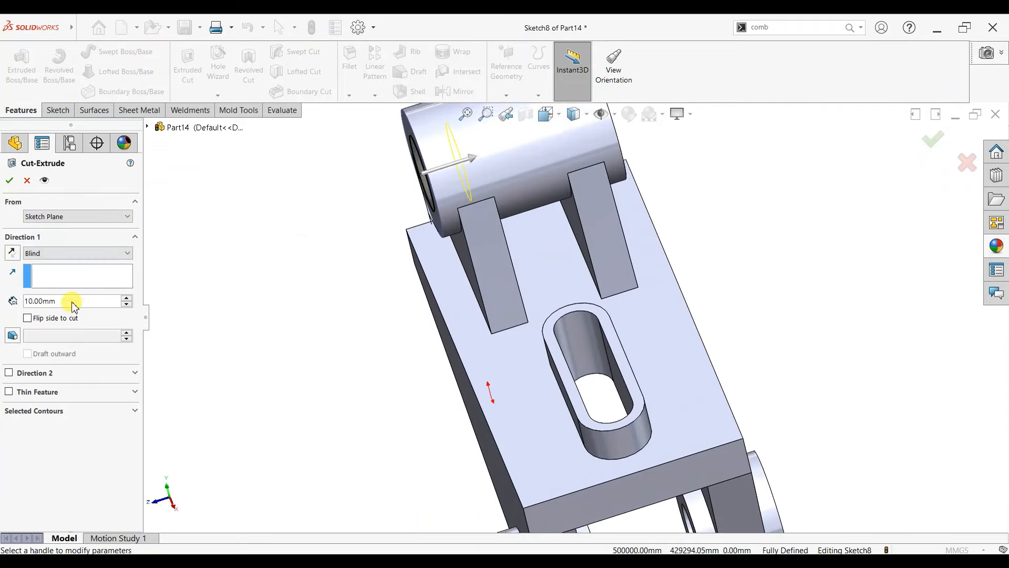
click(10, 183)
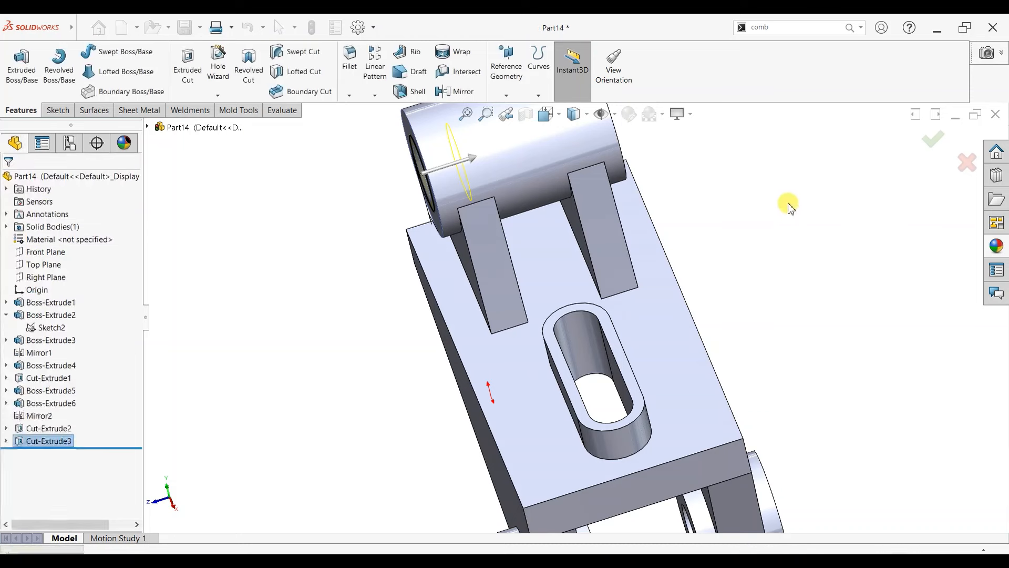
Mirror the counterbore cut about the Front Plane to the cylinder's opposite end
middle_drag(766, 285, 792, 243)
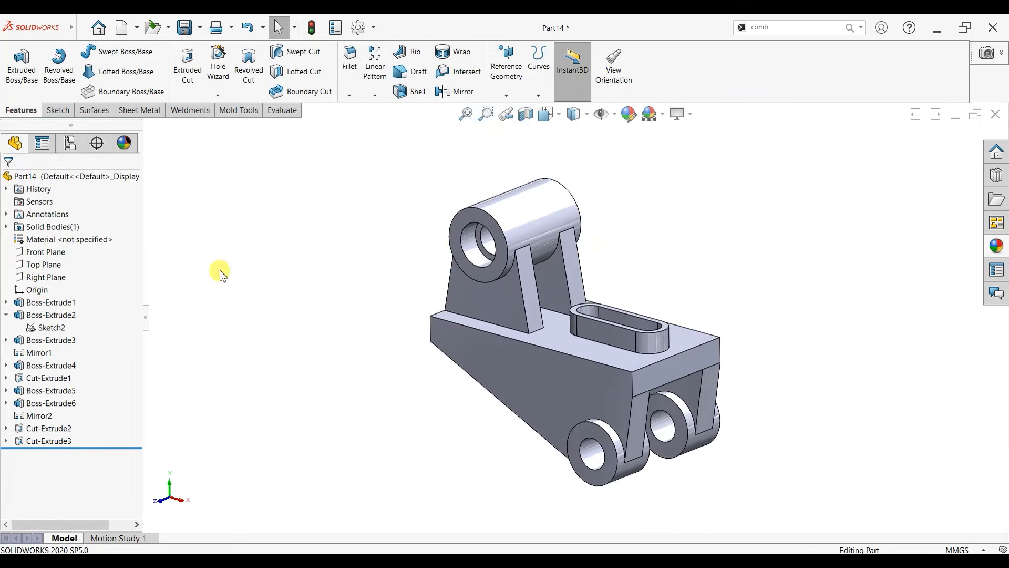
click(46, 251)
click(451, 92)
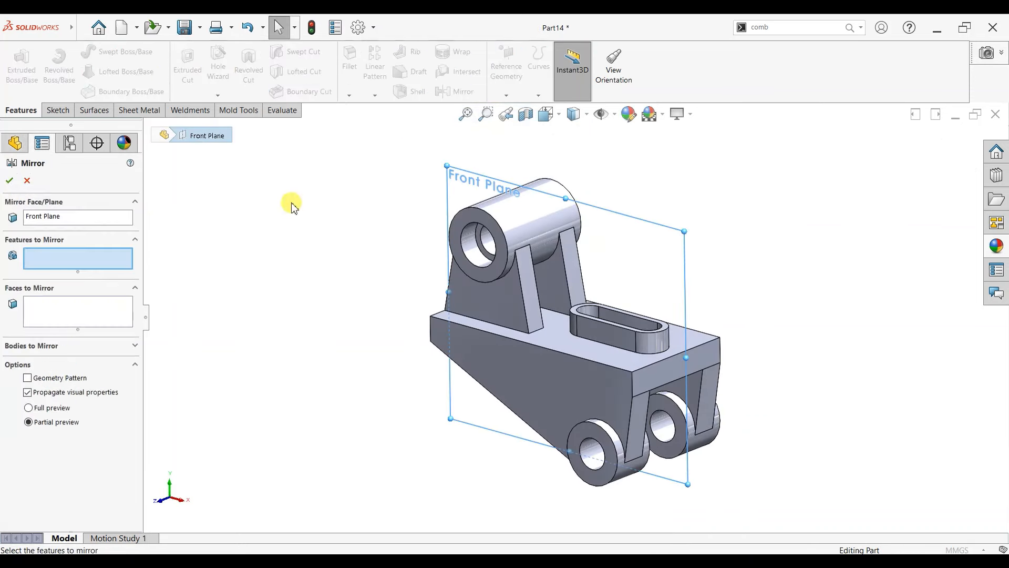
click(147, 127)
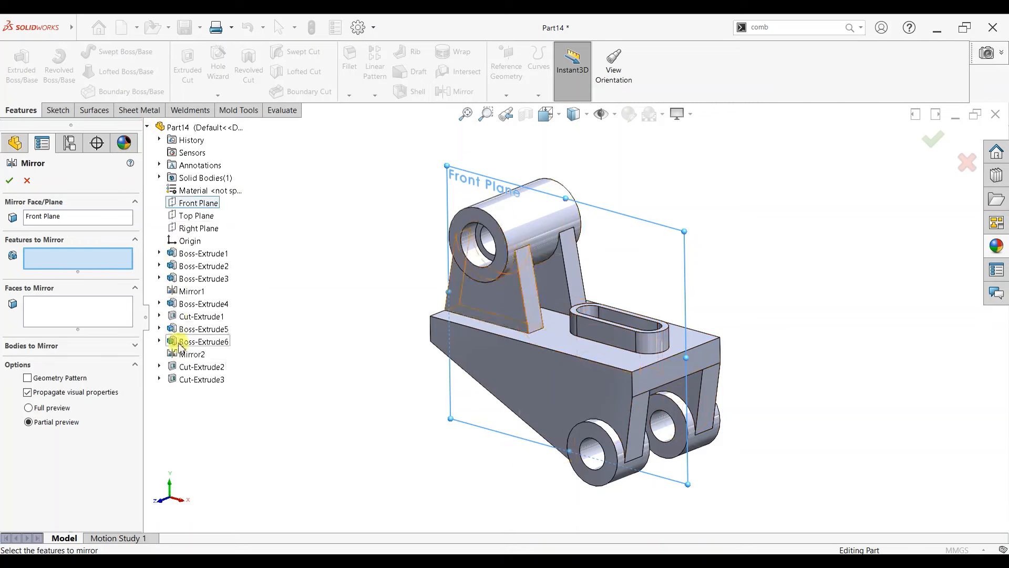
click(189, 379)
click(10, 182)
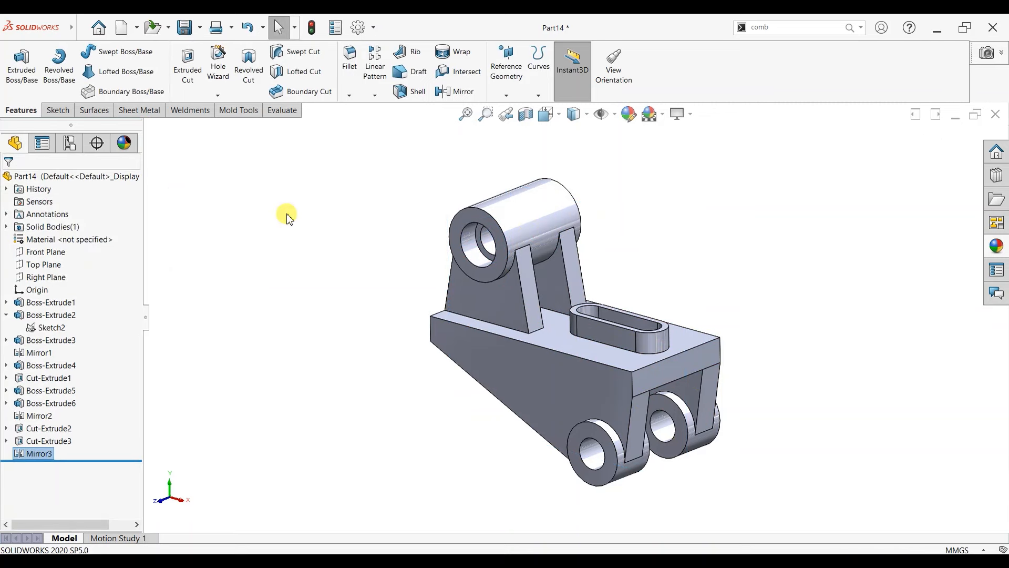
click(317, 244)
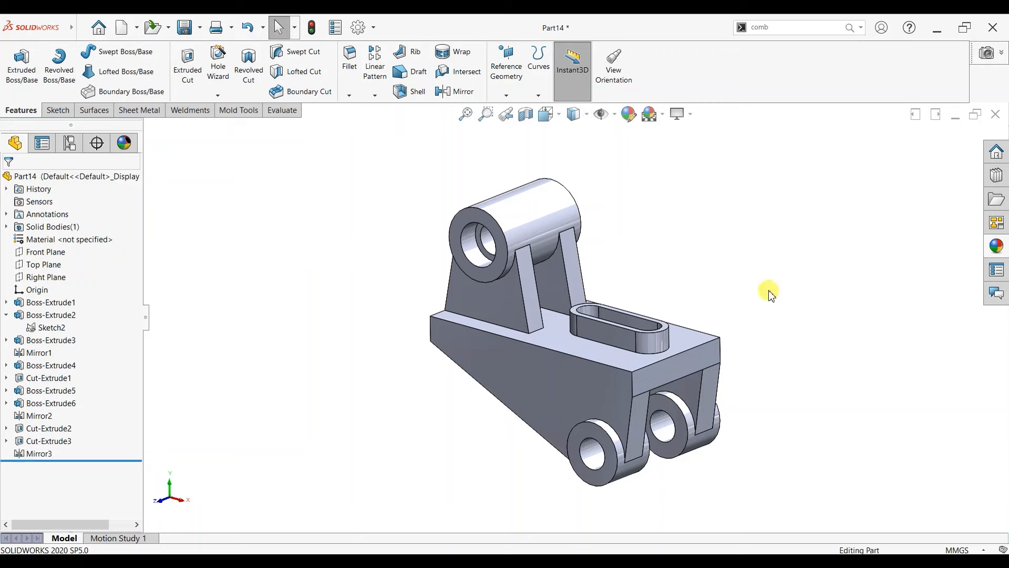
Apply the yellow high gloss plastic appearance to the whole part in isometric view
middle_drag(771, 295, 749, 295)
key(space)
click(418, 314)
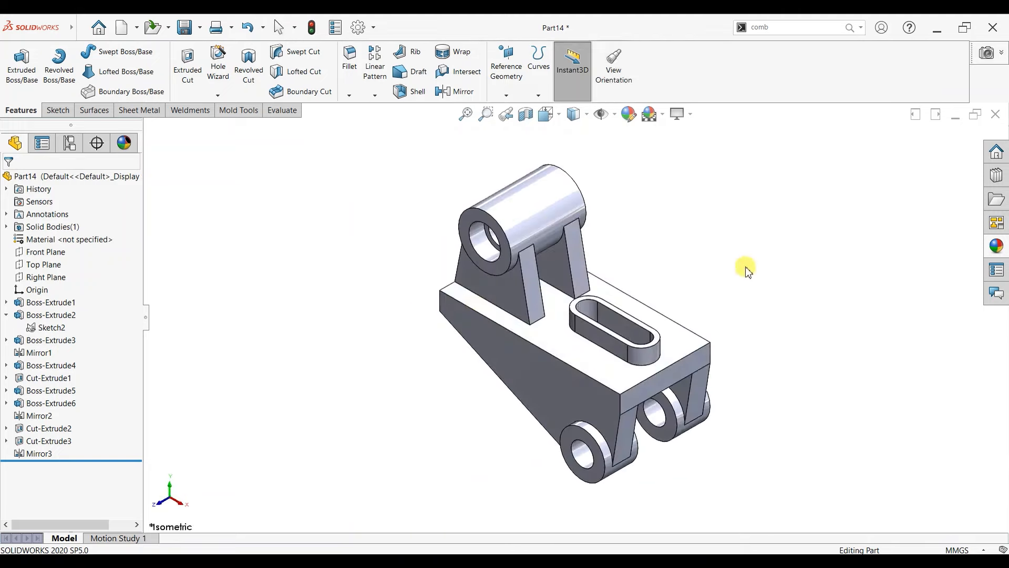
click(997, 246)
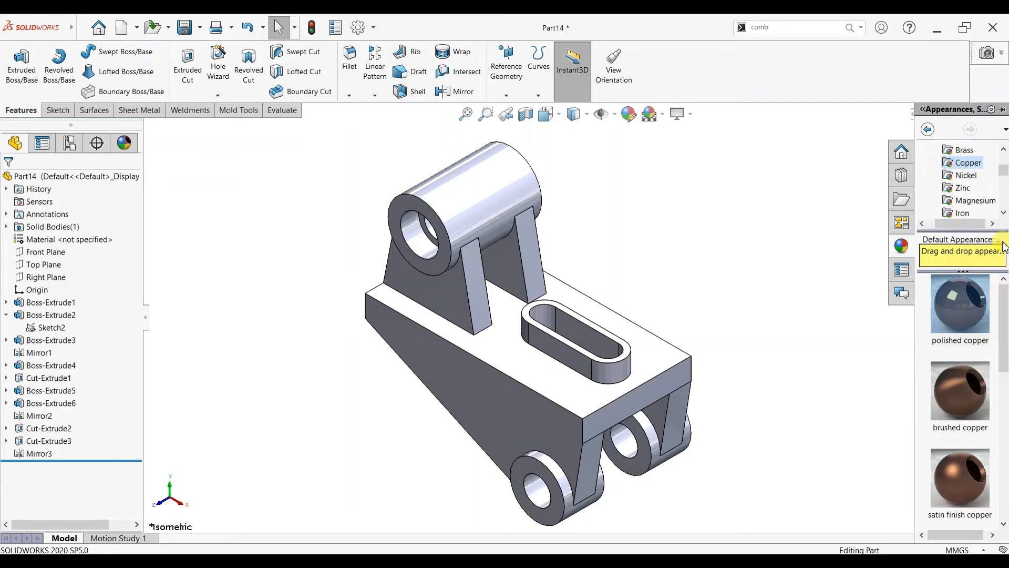
scroll(933, 160, up, 3)
click(923, 163)
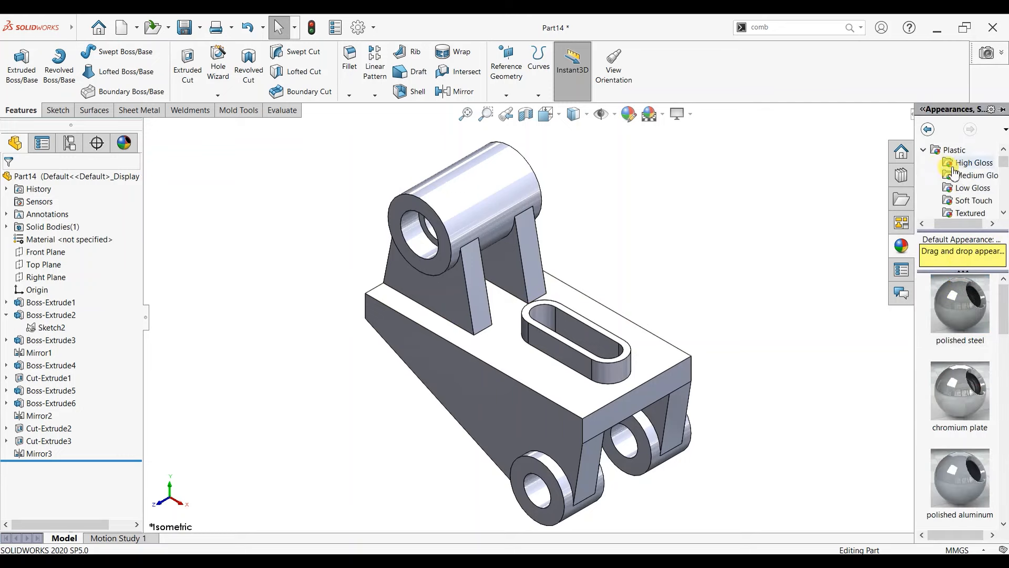
click(958, 164)
scroll(941, 344, down, 3)
scroll(941, 345, down, 2)
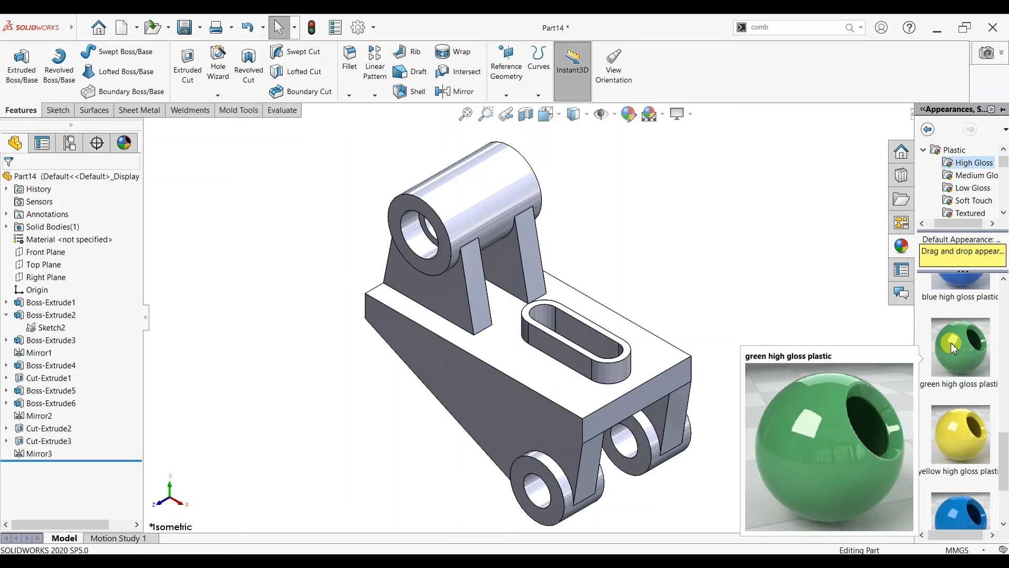
drag(960, 433, 560, 415)
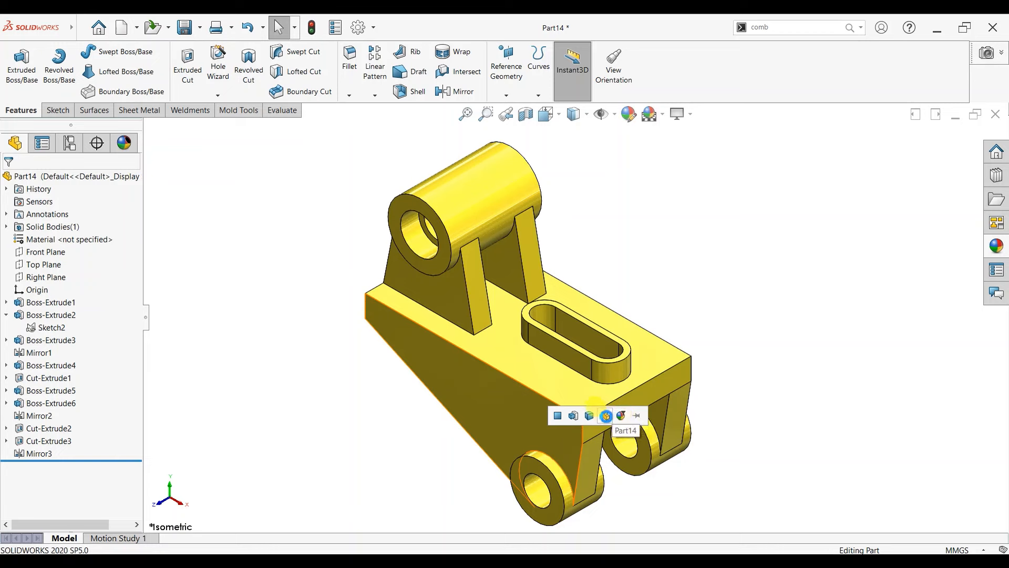
click(626, 417)
Apply the white high gloss plastic appearance to the upper cylinder's front counterbore and to its bore
click(998, 245)
scroll(960, 367, down, 5)
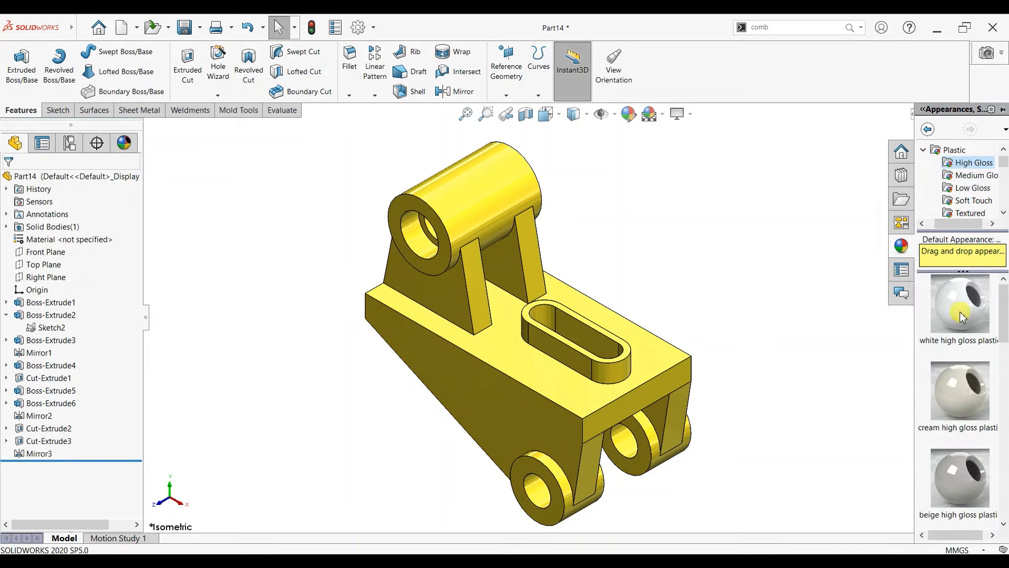
drag(960, 305, 423, 248)
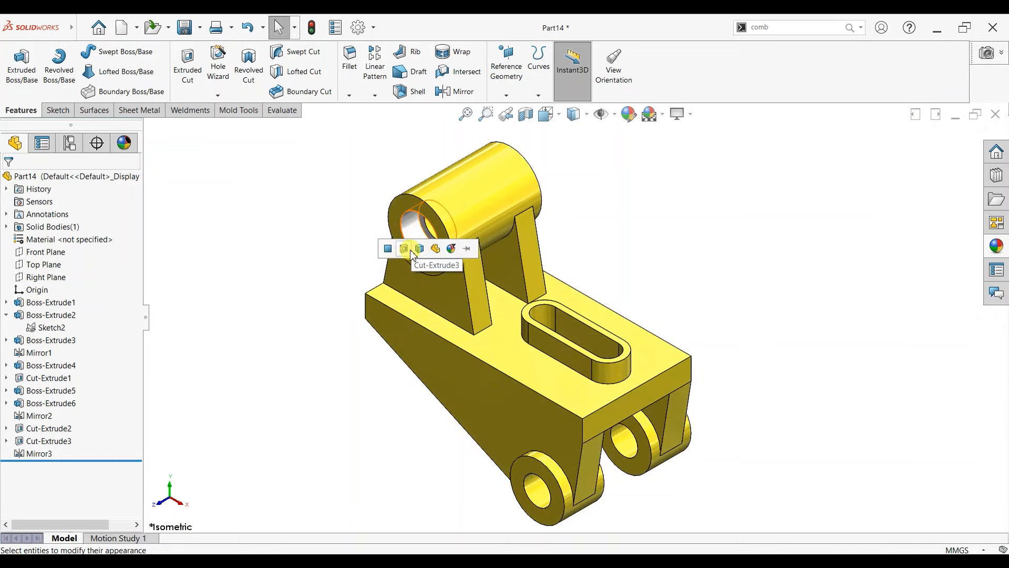
click(421, 249)
click(999, 245)
drag(960, 305, 431, 227)
click(478, 231)
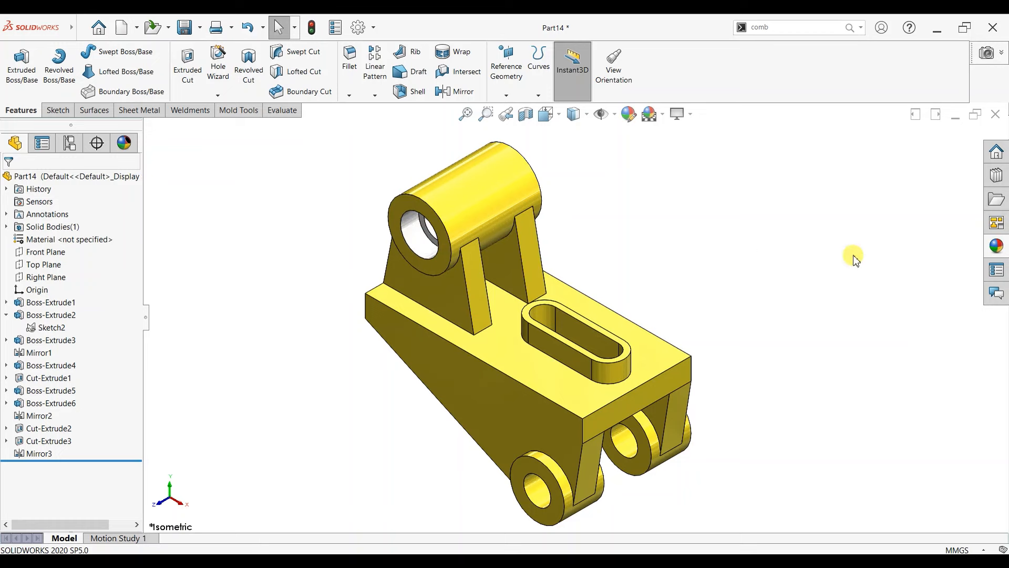
Apply white high gloss plastic to the raised slot's flat inner face and to the front ring boss's hole
click(996, 247)
drag(951, 310, 575, 338)
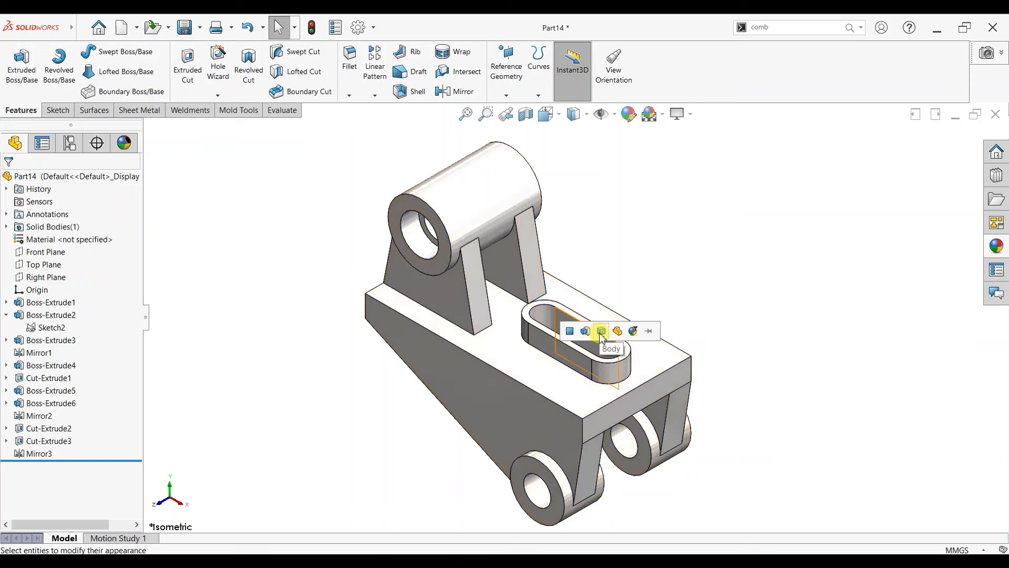
click(569, 331)
click(992, 243)
drag(951, 306, 531, 480)
click(539, 489)
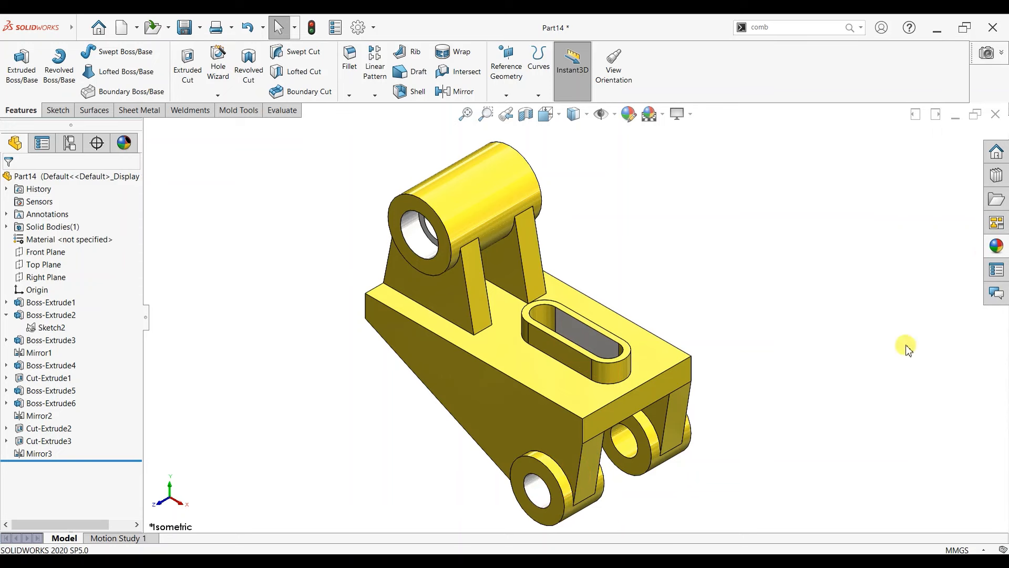
Apply white high gloss plastic to the mirrored ring boss's hole and to the counterbore wall at the cylinder's rear end
click(1002, 246)
drag(952, 310, 619, 445)
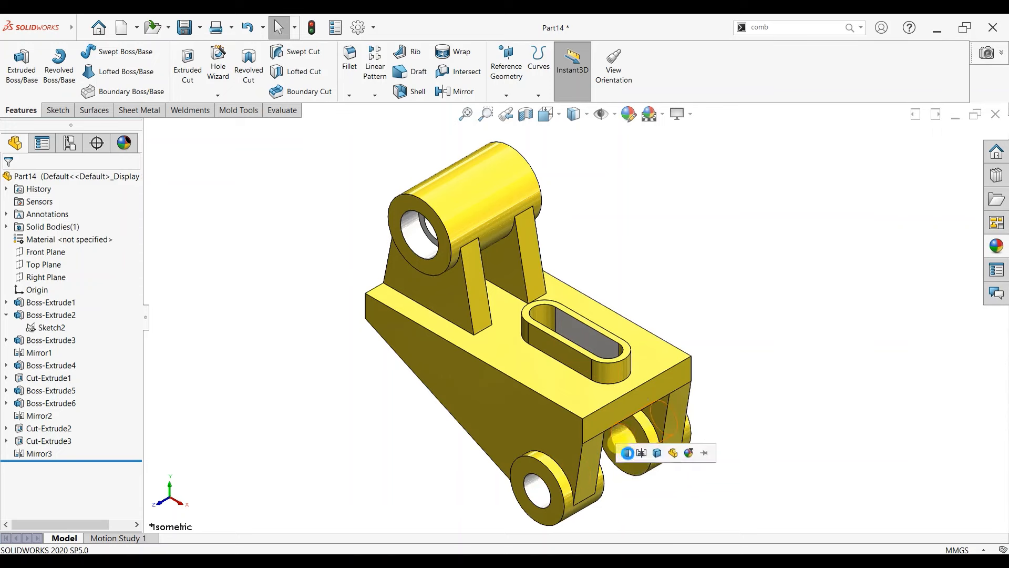
click(626, 453)
middle_drag(788, 329, 650, 385)
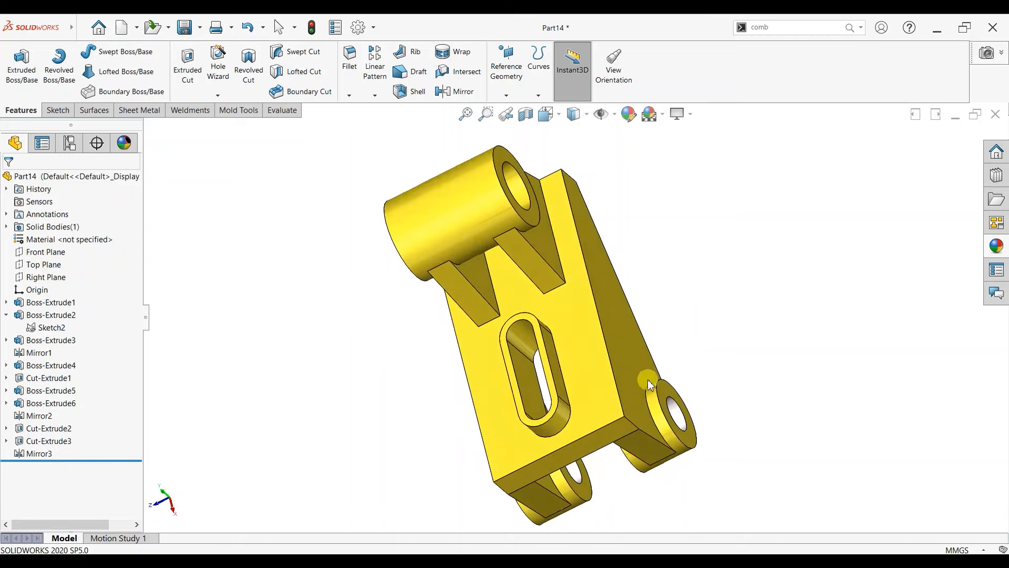
click(1003, 246)
drag(967, 301, 507, 178)
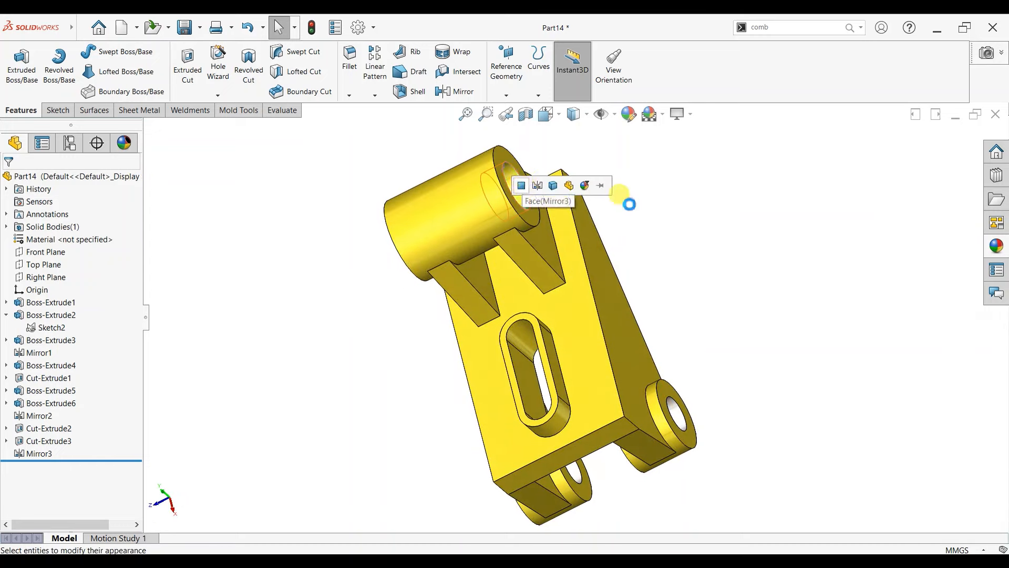
Apply the yellow high gloss plastic appearance to the annular floor face of the cylinder's front counterbore
middle_drag(629, 204, 807, 222)
scroll(395, 264, down, 2)
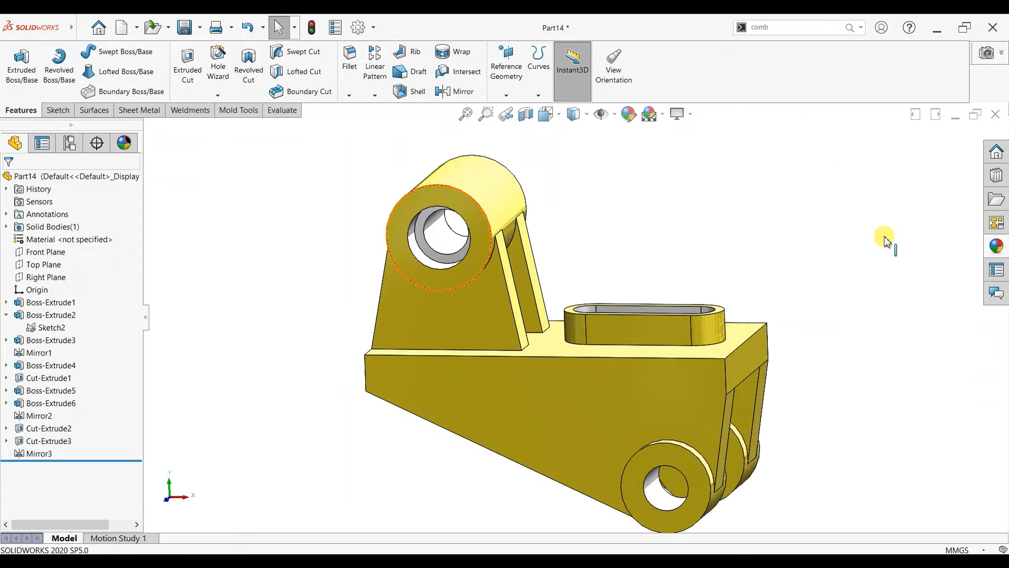
click(997, 246)
scroll(979, 351, down, 3)
drag(959, 421, 422, 245)
click(422, 245)
Inspect the bracket's interior with a planar section view on the Front Plane and return to the unsectioned model
middle_drag(678, 200, 606, 246)
middle_drag(750, 271, 763, 319)
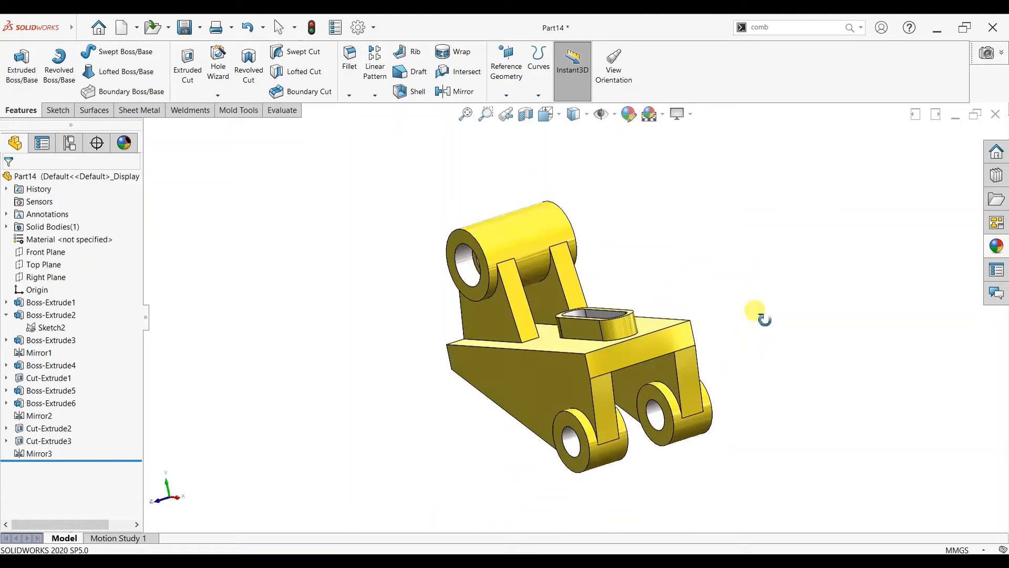
key(space)
click(399, 316)
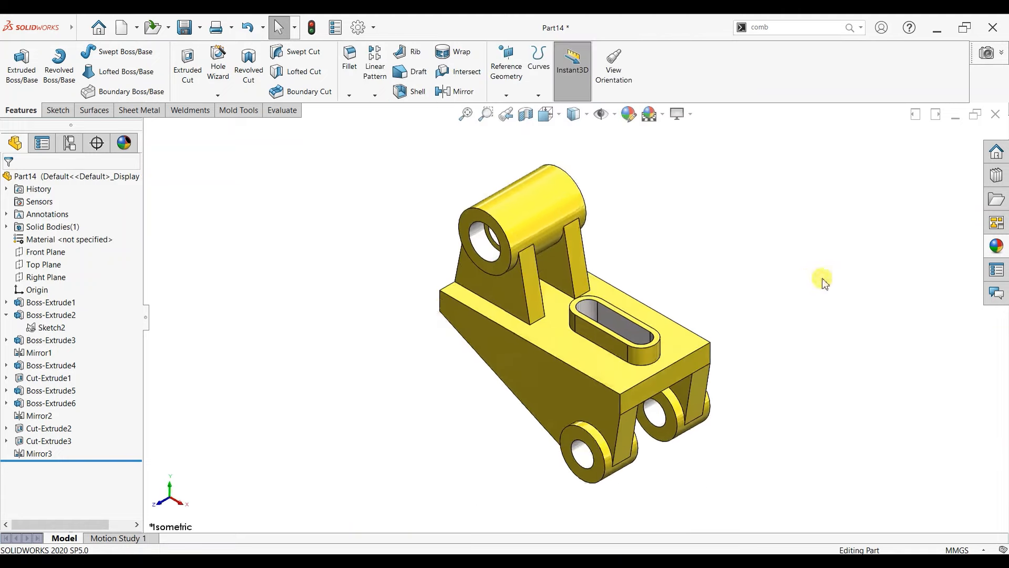
click(525, 114)
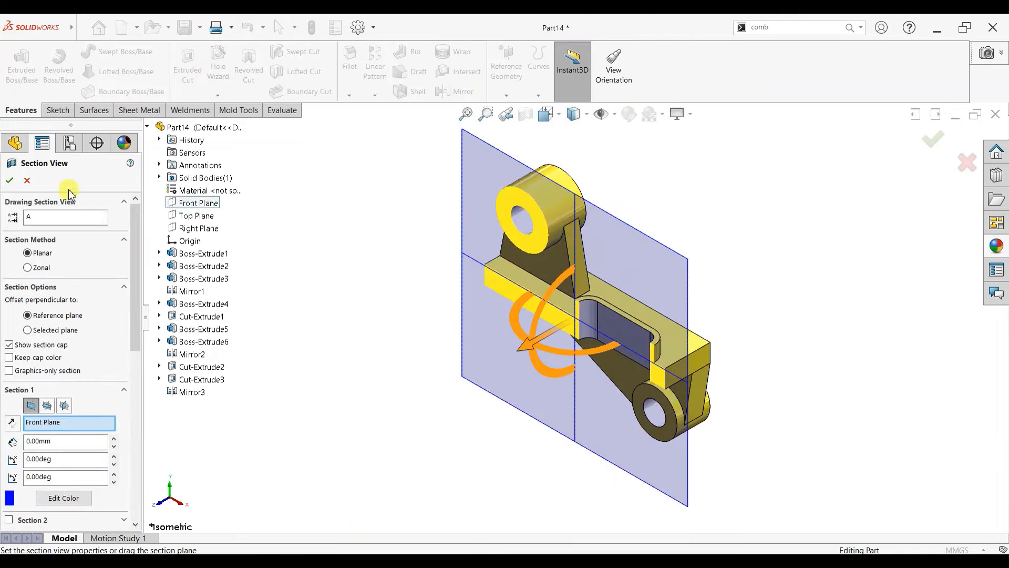
key(Return)
middle_drag(809, 340, 814, 284)
click(526, 114)
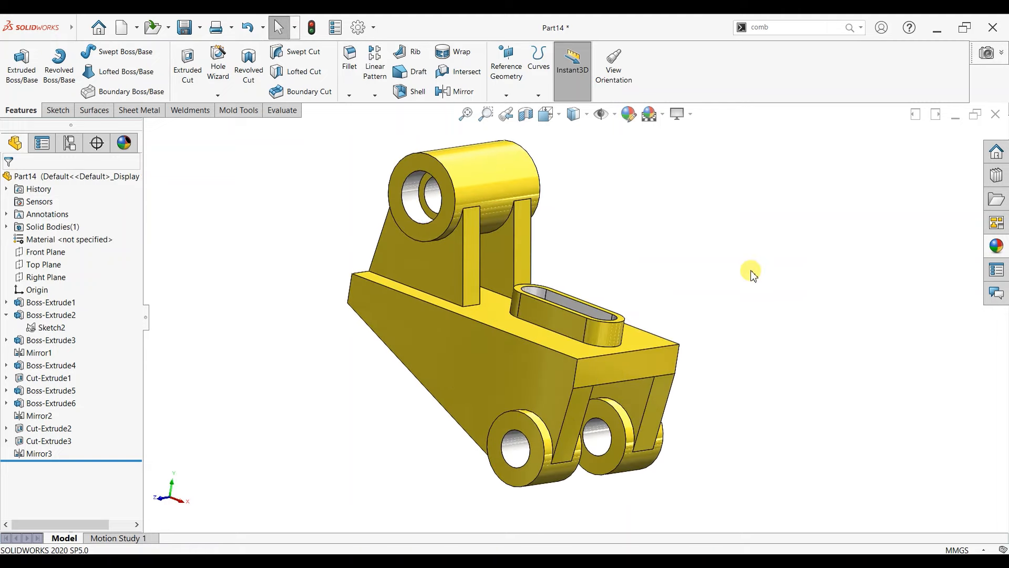
key(space)
click(460, 322)
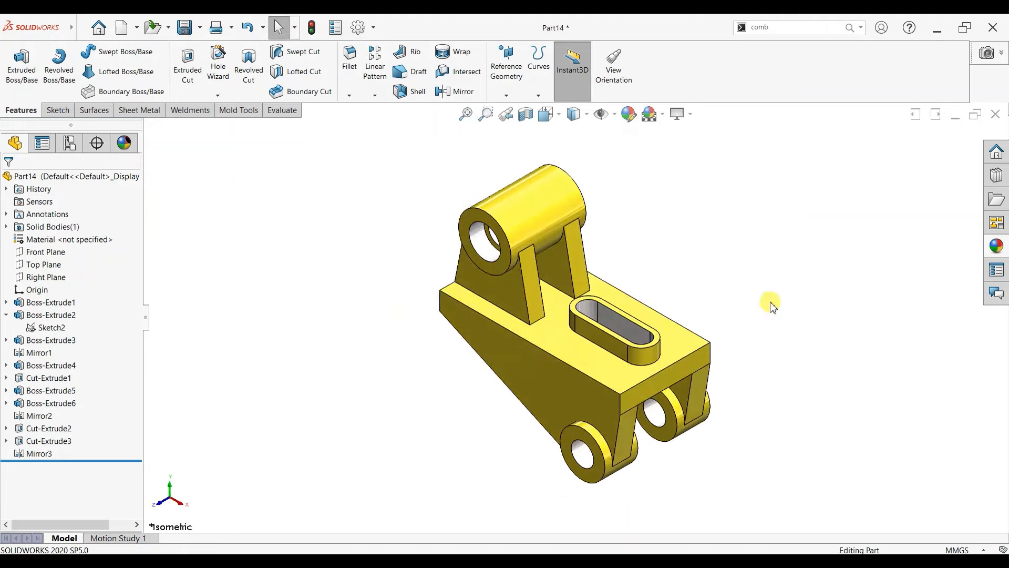
middle_drag(770, 304, 728, 183)
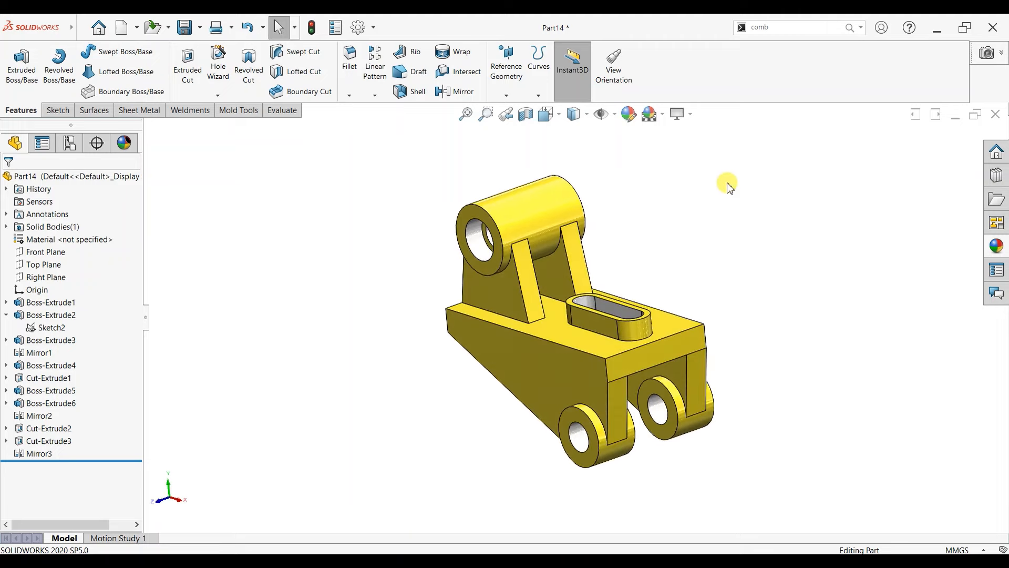
key(space)
click(447, 307)
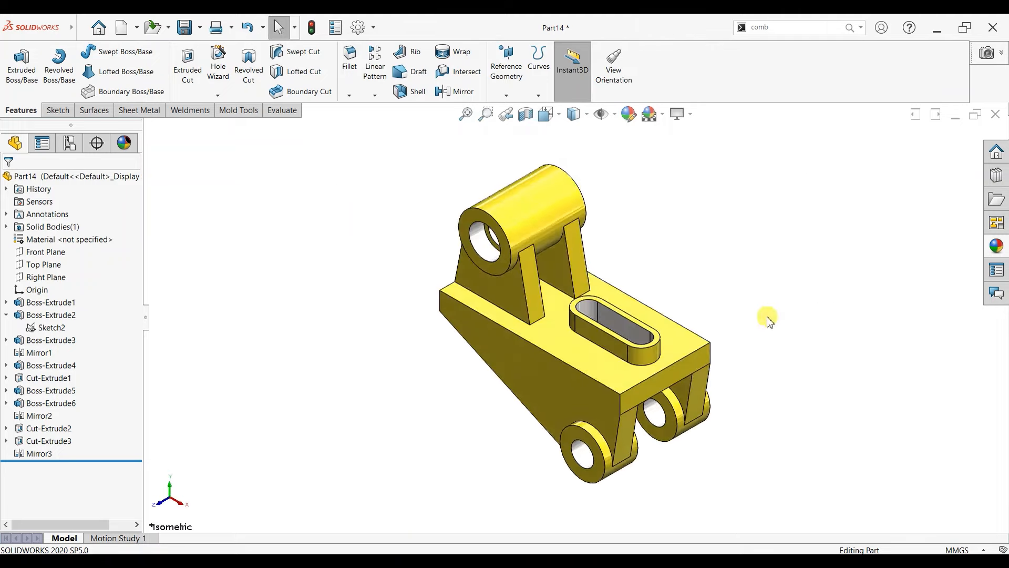
scroll(630, 324, down, 2)
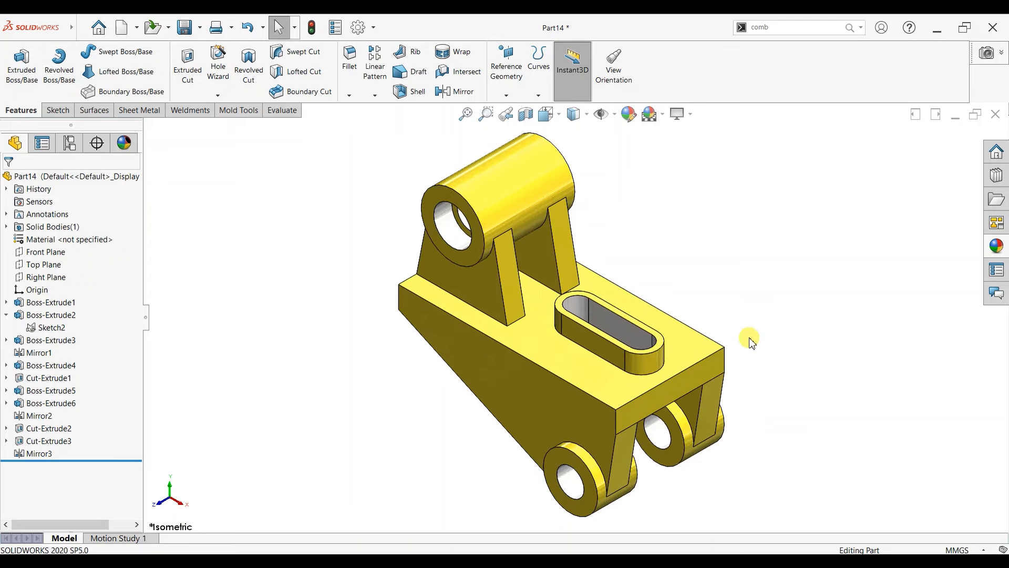